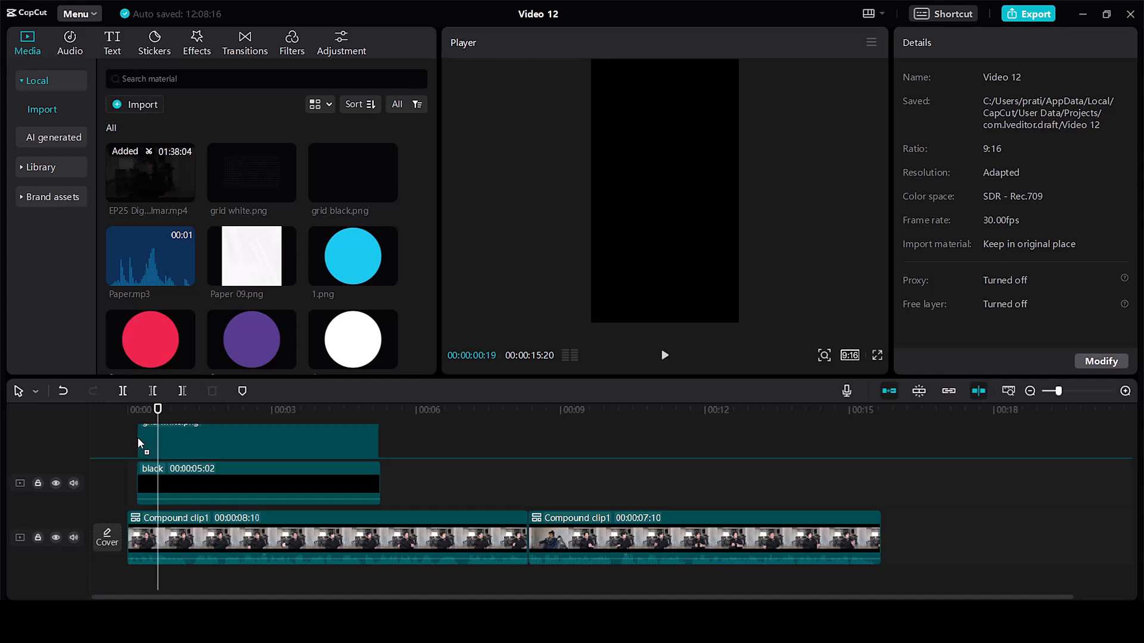
Step: Place the white grid image over the black clip, scale it to 339%, and combine both into a compound clip
mouse_move(803, 337)
mouse_down()
mouse_move(791, 325)
mouse_move(813, 339)
mouse_up()
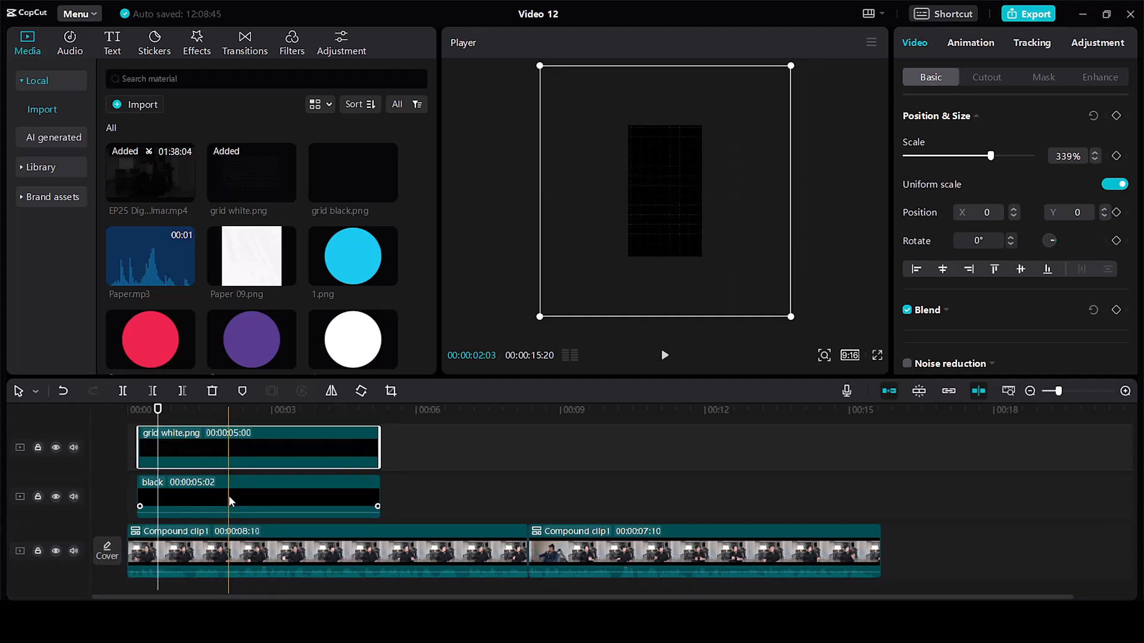
ctrl+click(230, 498)
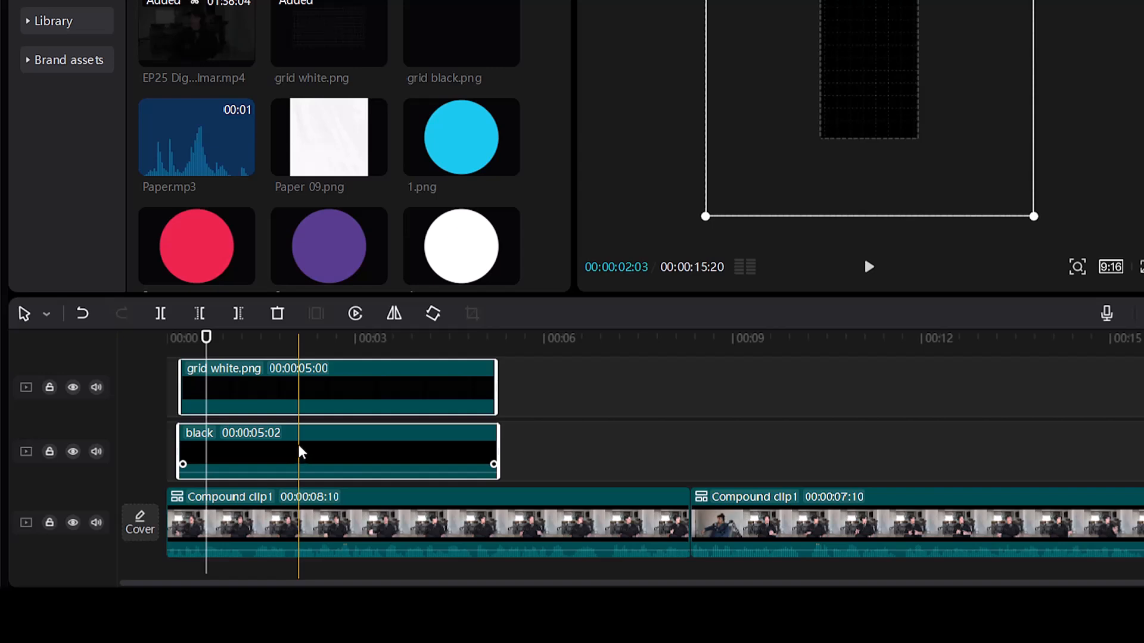
right_click(301, 453)
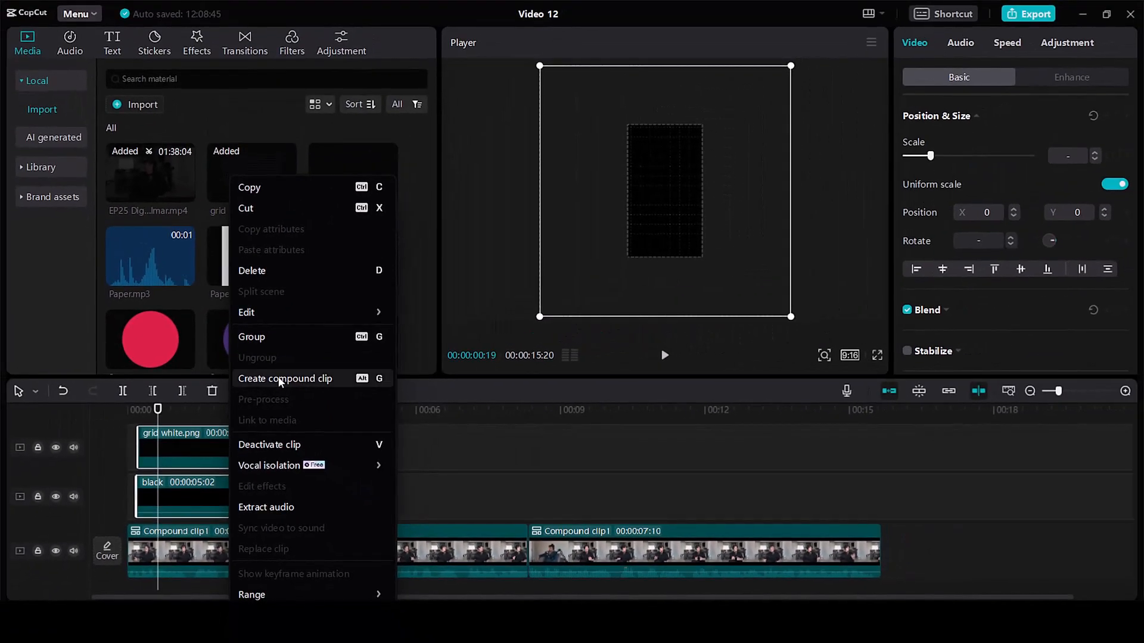
click(279, 379)
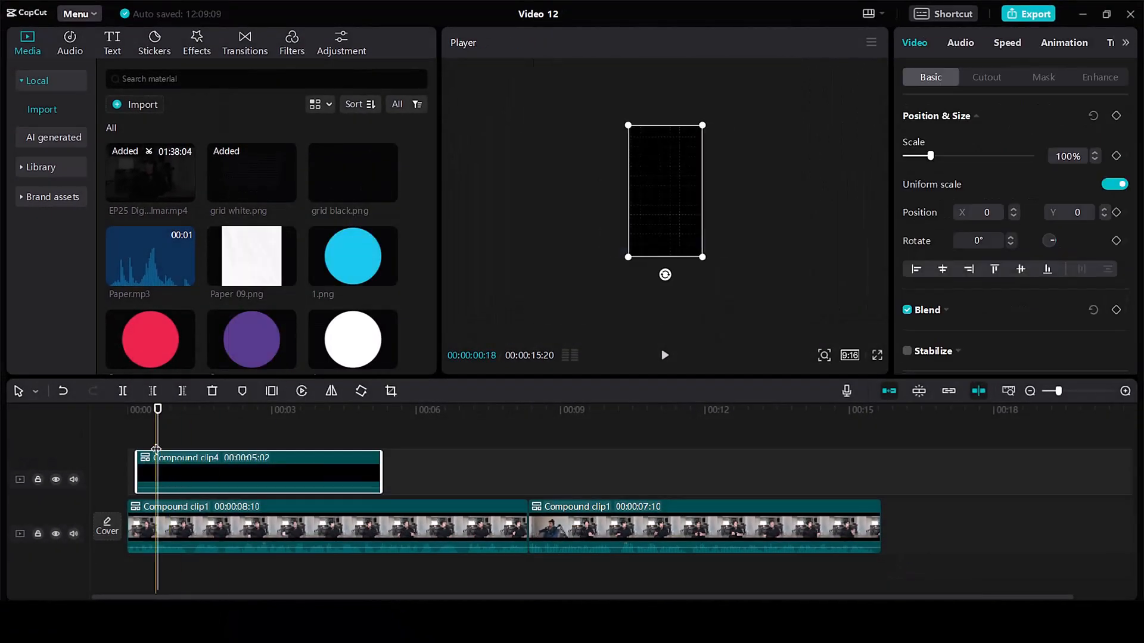
click(877, 355)
key(Escape)
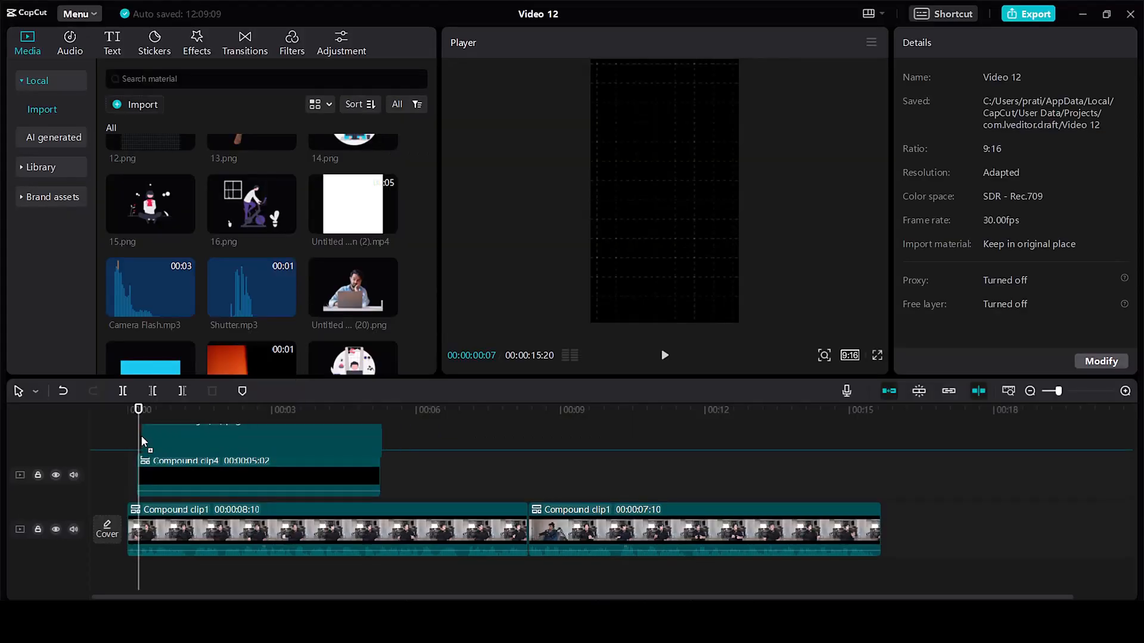
Step: Add the image of the man at the laptop above the grid compound clip and set its saturation to -50
drag(140, 429, 141, 429)
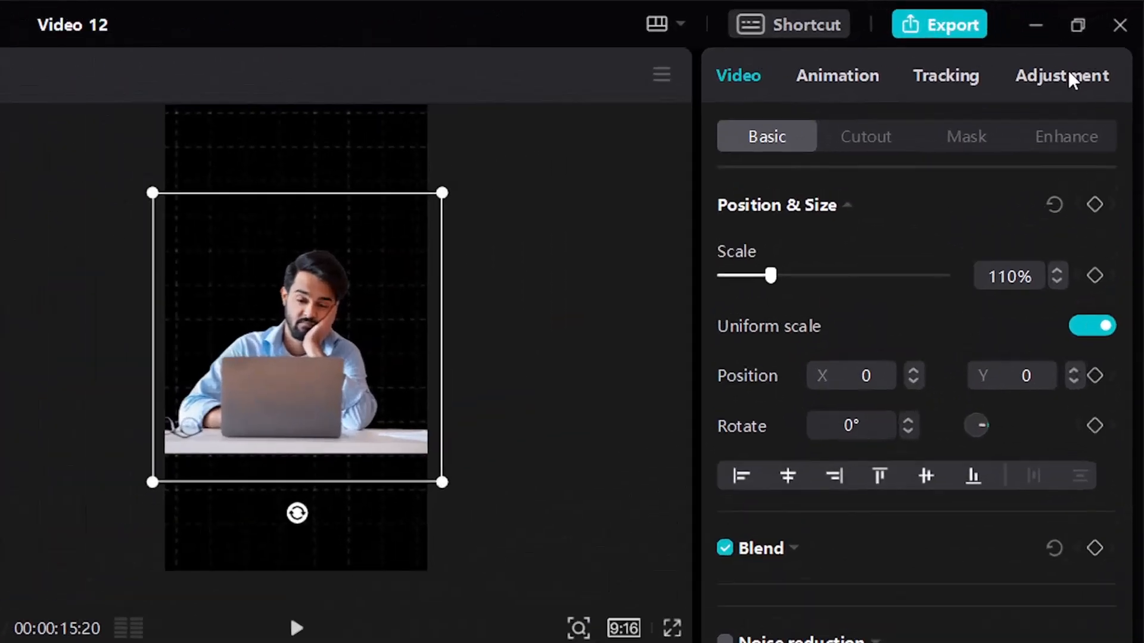
click(1101, 44)
scroll(763, 524, down, 5)
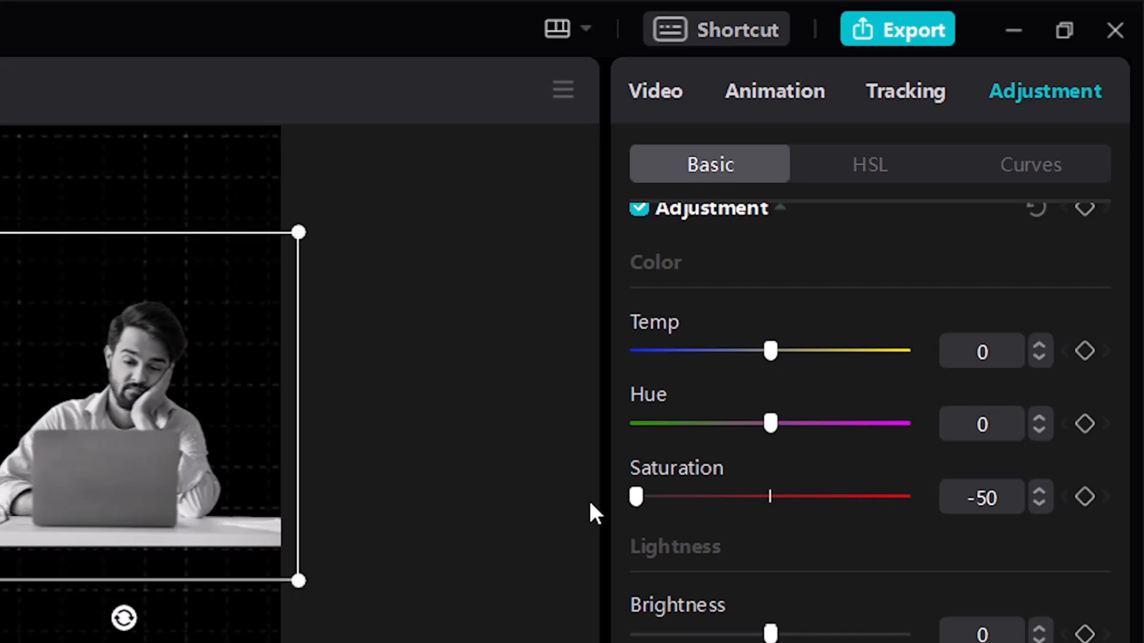
scroll(722, 537, down, 6)
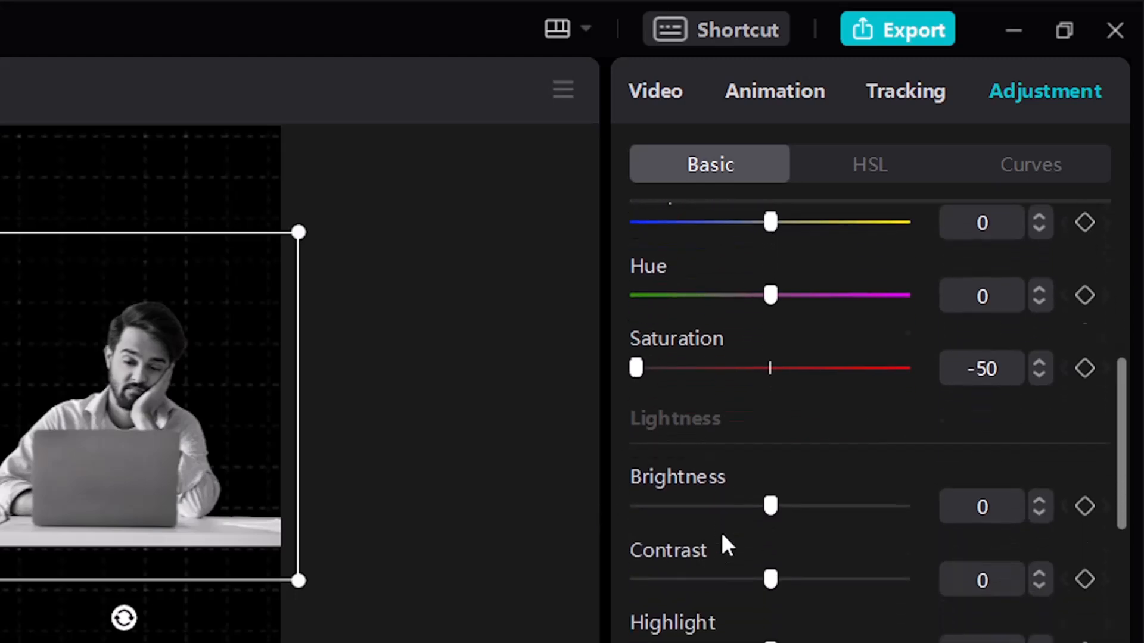
drag(772, 261, 788, 260)
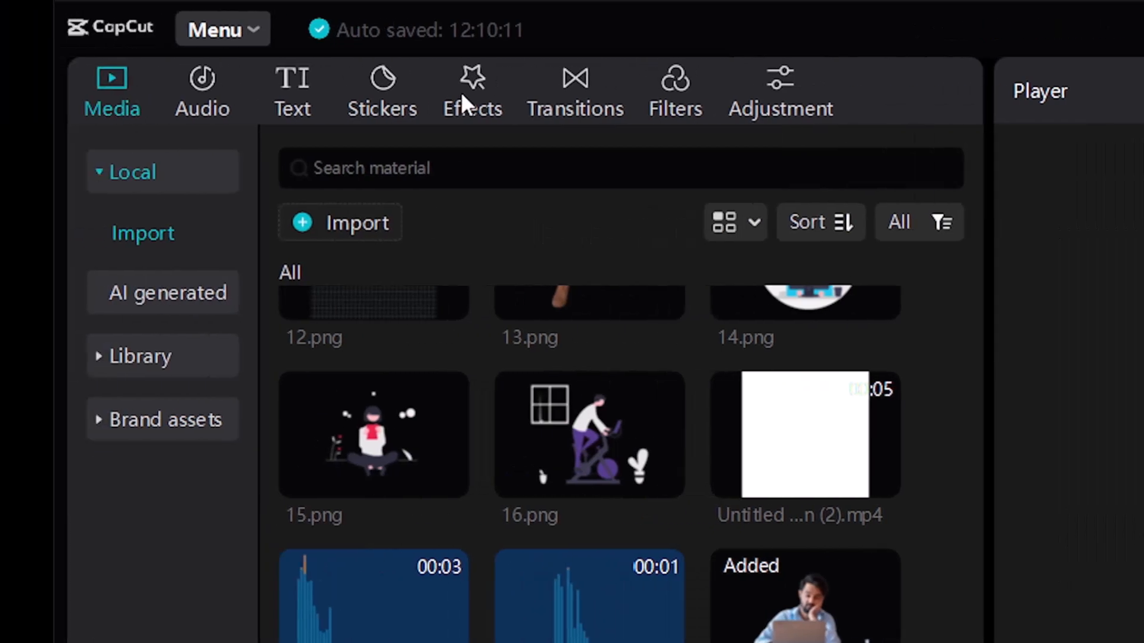
Step: Apply the Blue Mosaic effect to the man's image with Filters 0, Size 30 and Texture 9
click(470, 83)
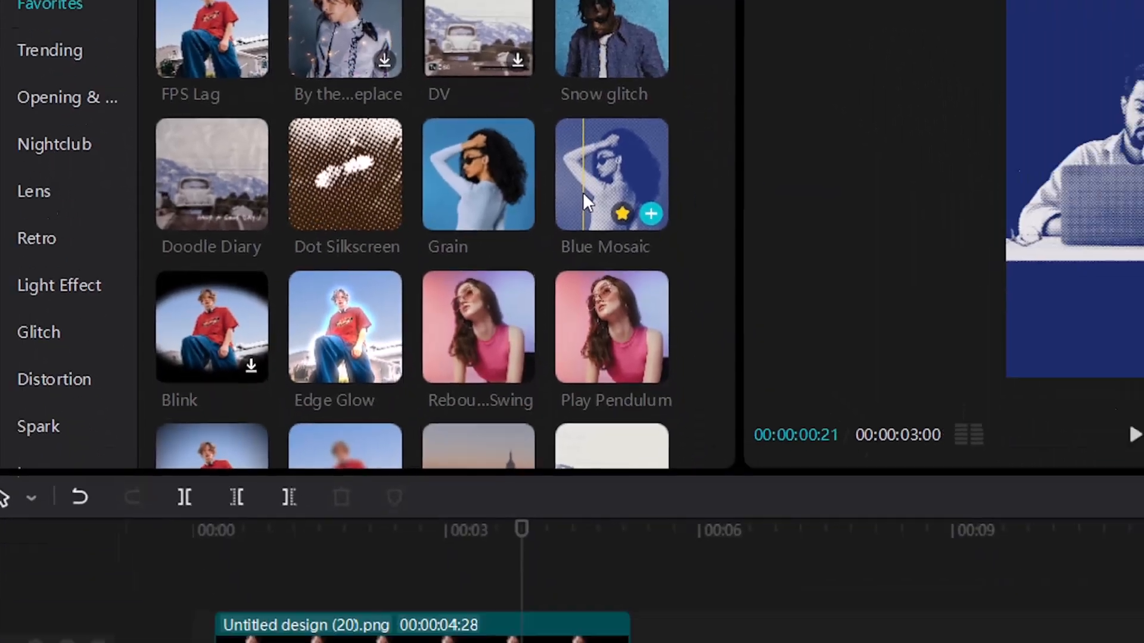
drag(585, 195, 293, 505)
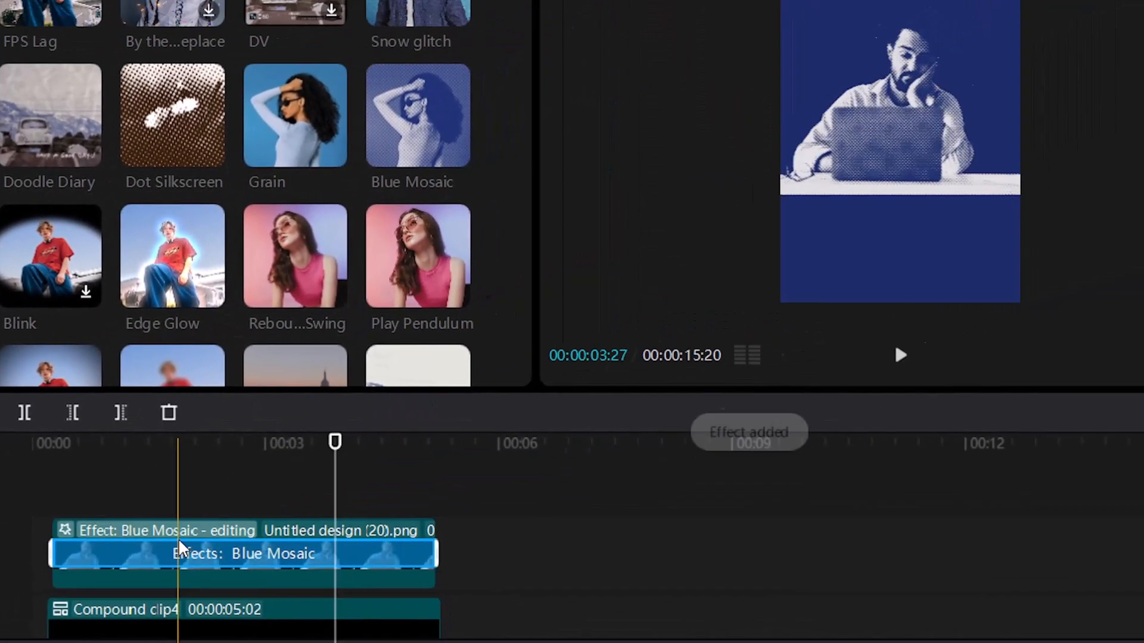
drag(1029, 191, 755, 188)
drag(902, 302, 856, 303)
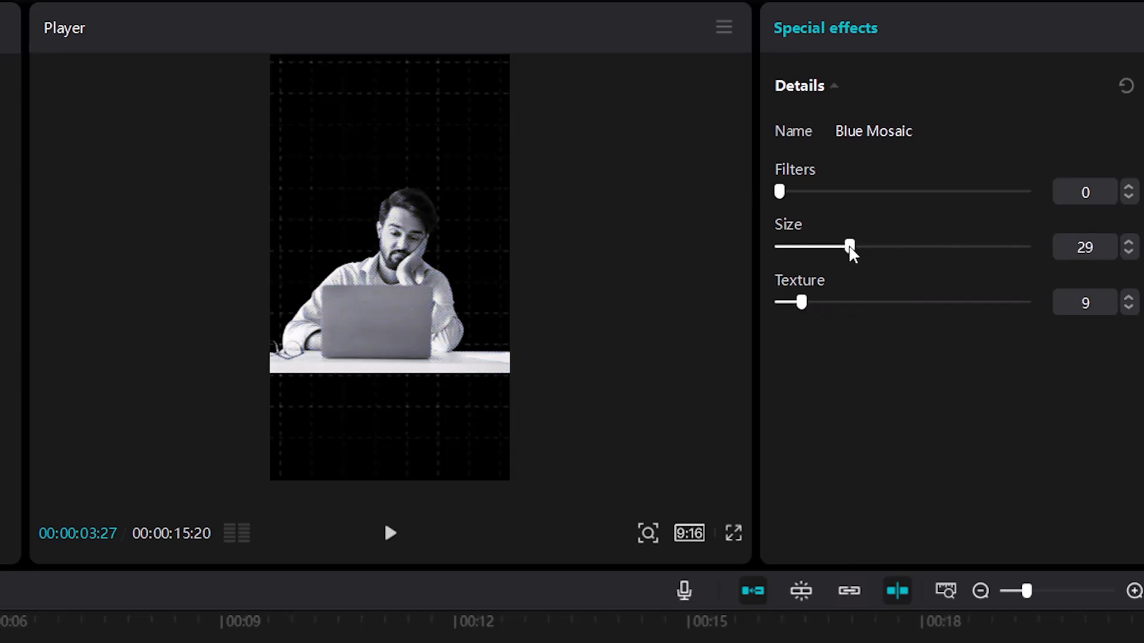
drag(850, 249, 852, 249)
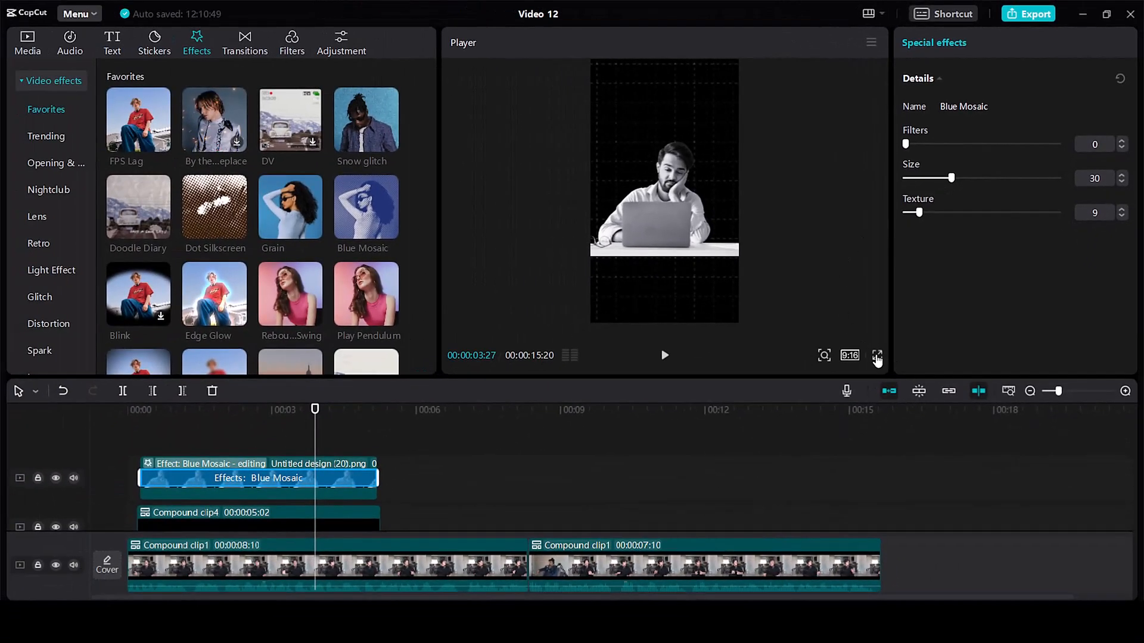
click(877, 356)
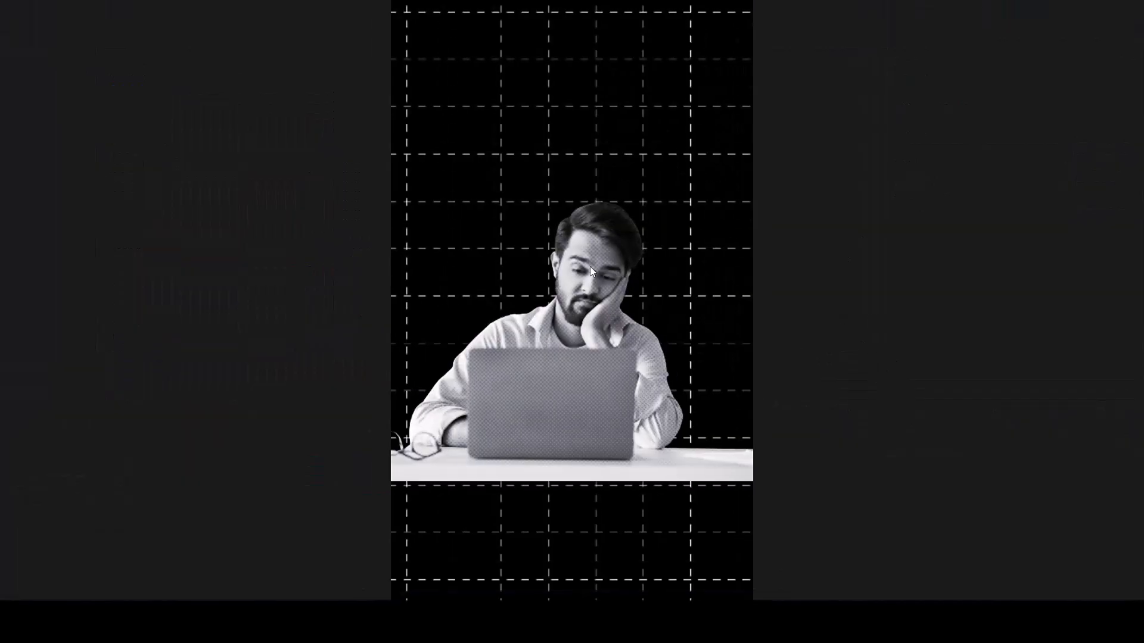
key(Escape)
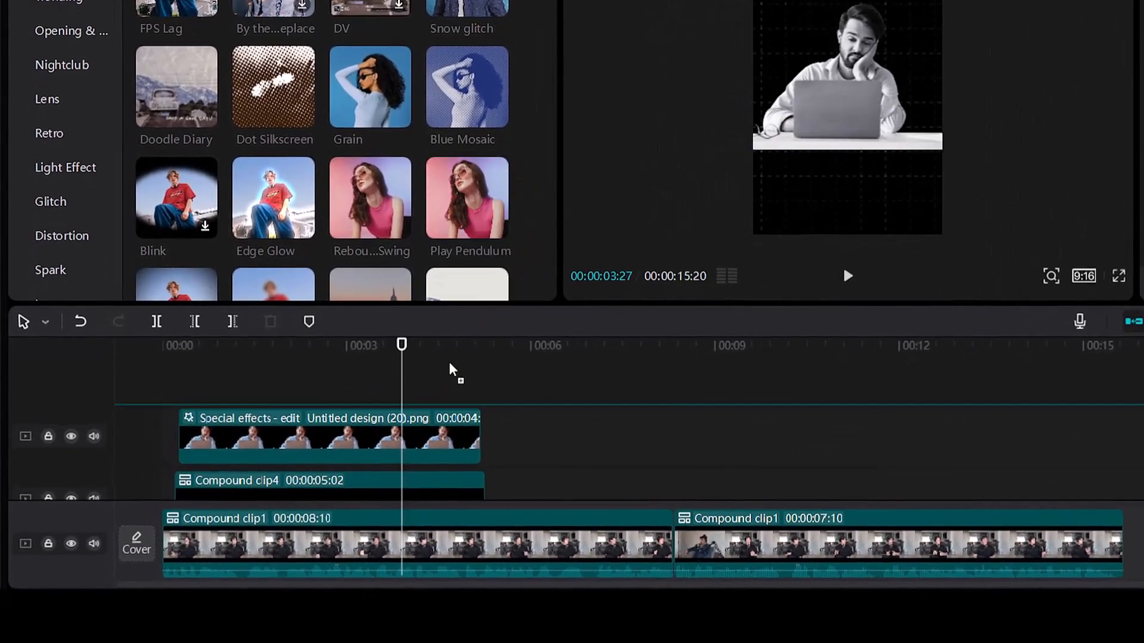
Step: Apply the Play Pendulum effect to the man's image with Twist 11, Strength 14 and Speed 25
drag(450, 370, 346, 451)
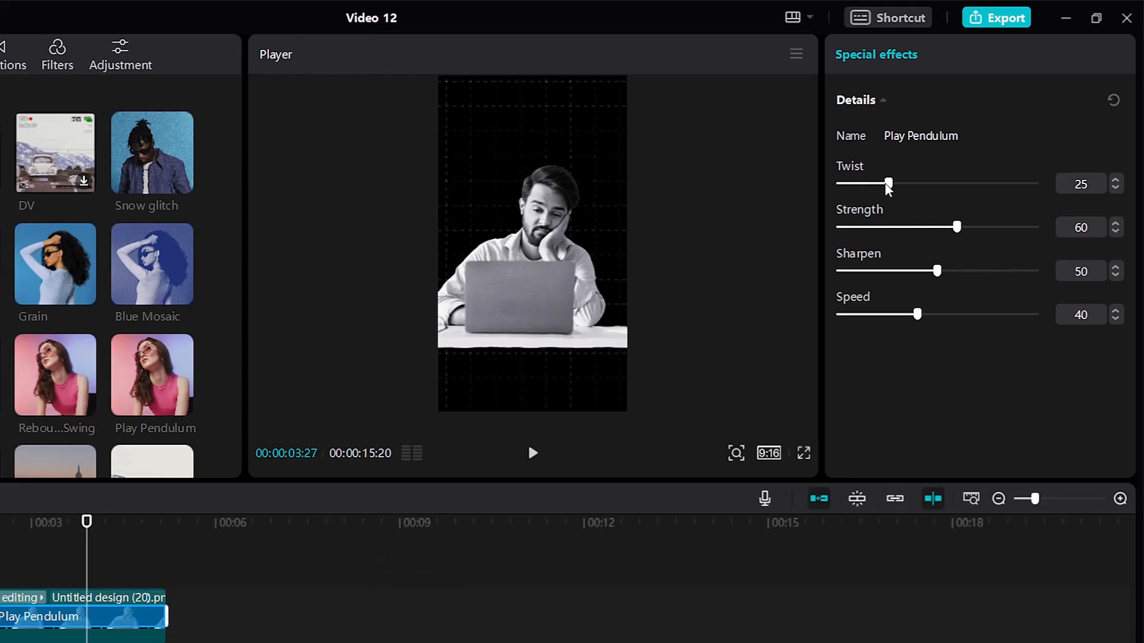
drag(887, 186, 861, 187)
drag(956, 227, 859, 229)
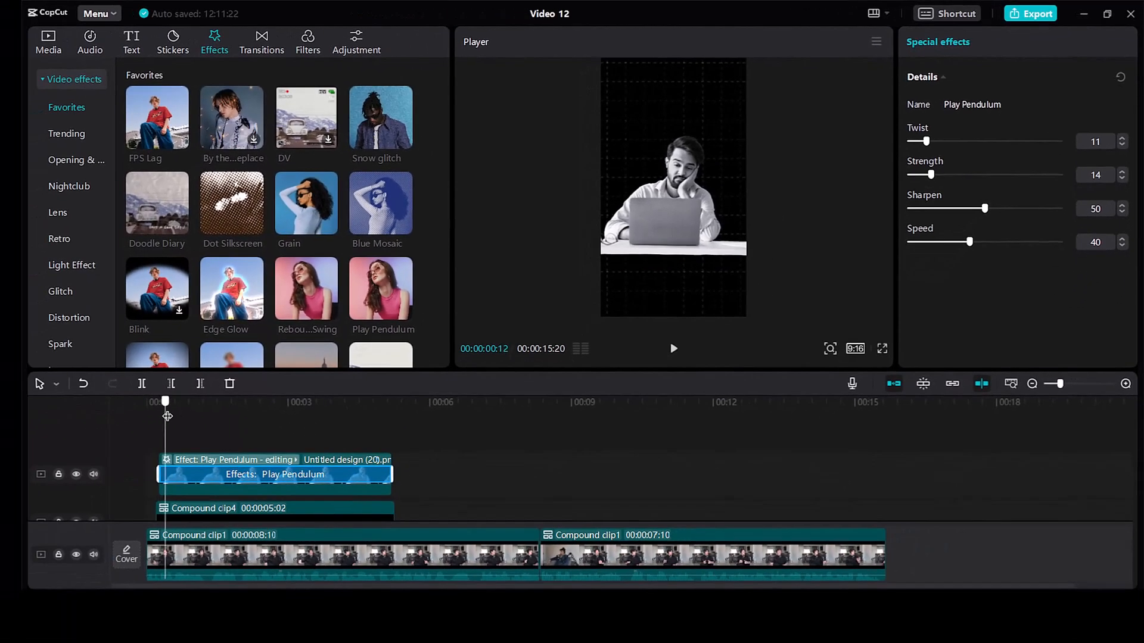
drag(168, 416, 262, 416)
drag(968, 244, 952, 247)
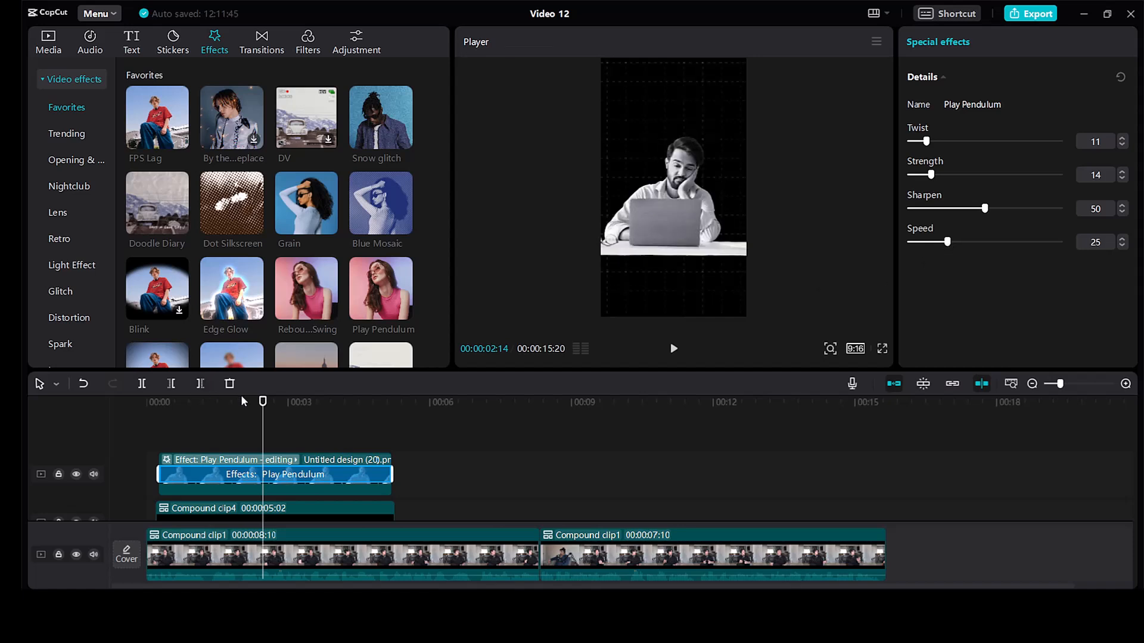
Step: Cut the man's image and the grid compound clip at about 00:00:01:09 and delete the parts after it
click(677, 191)
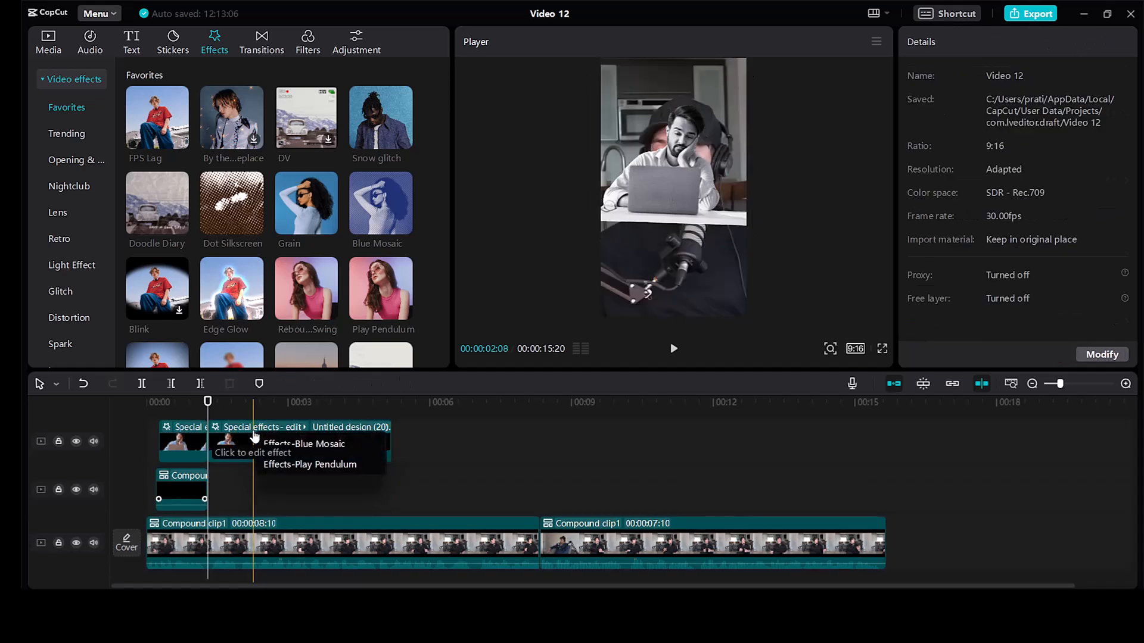
click(211, 456)
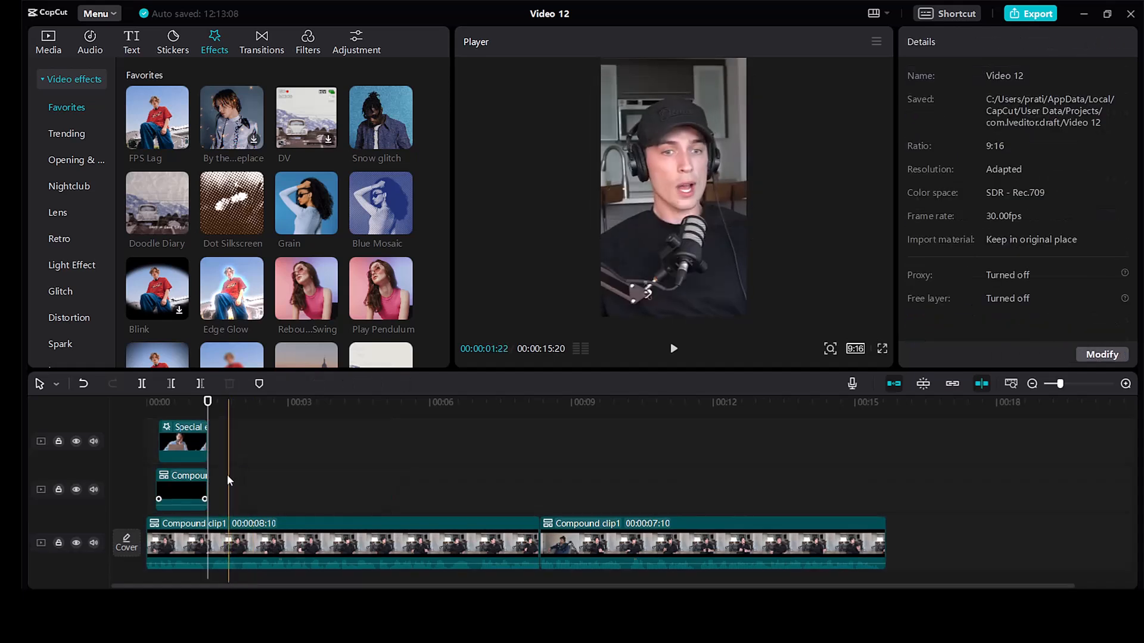
scroll(227, 475, up, 1)
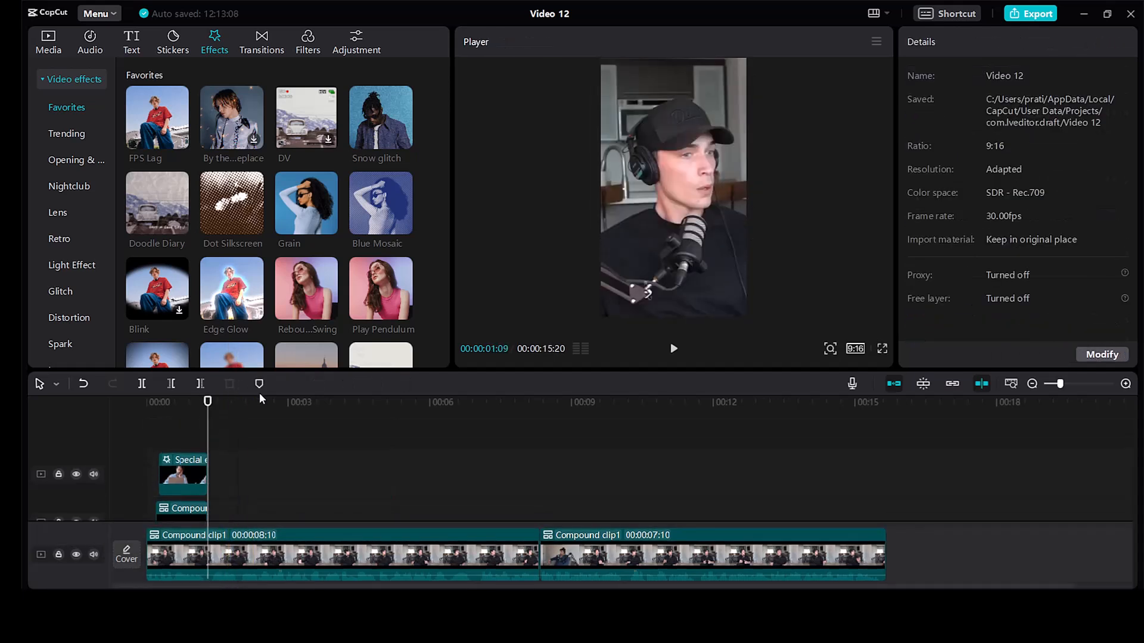
Step: Add 9.png, 10.png and 11.png on separate tracks above the man's image, starting at 00:00:00:08
scroll(268, 469, up, 3)
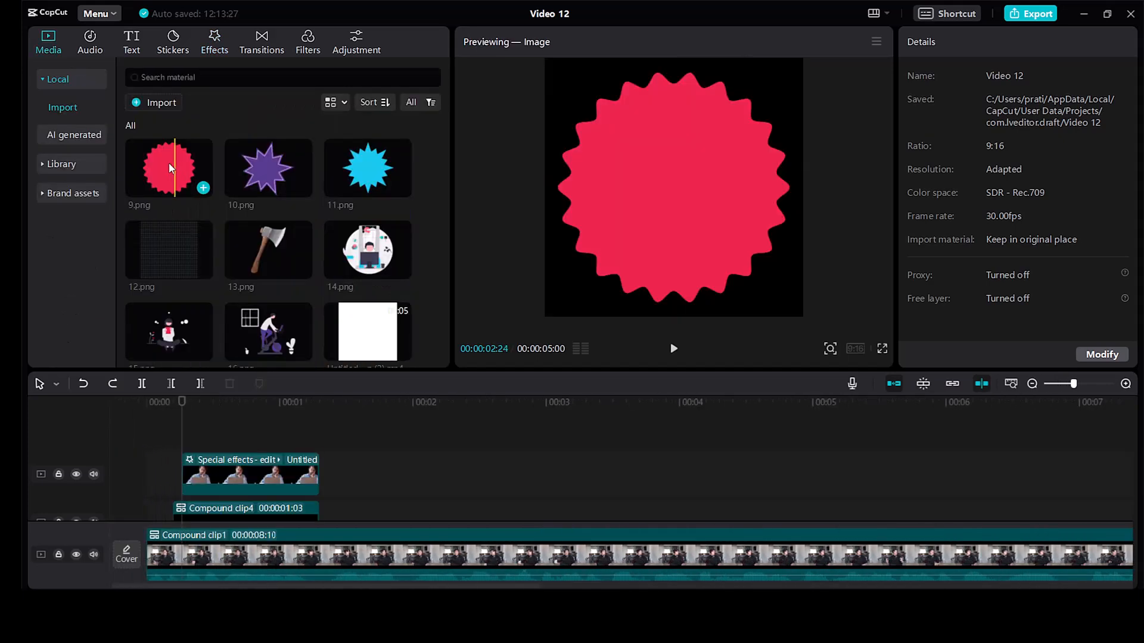
drag(171, 168, 184, 429)
drag(184, 428, 184, 429)
drag(271, 164, 189, 429)
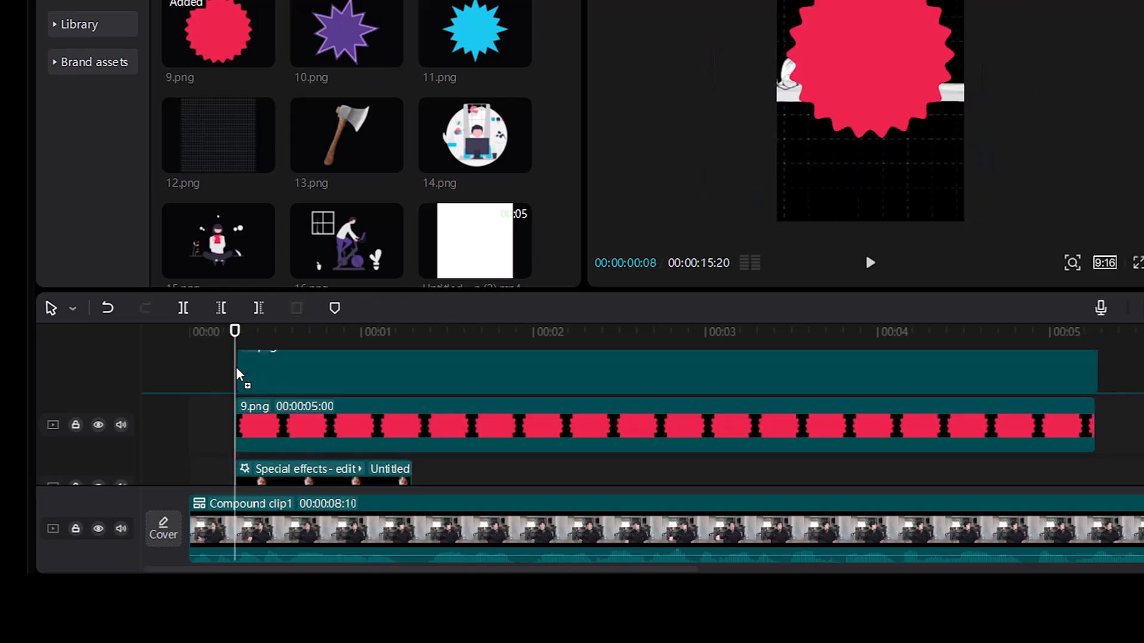
drag(190, 429, 184, 429)
drag(372, 164, 207, 430)
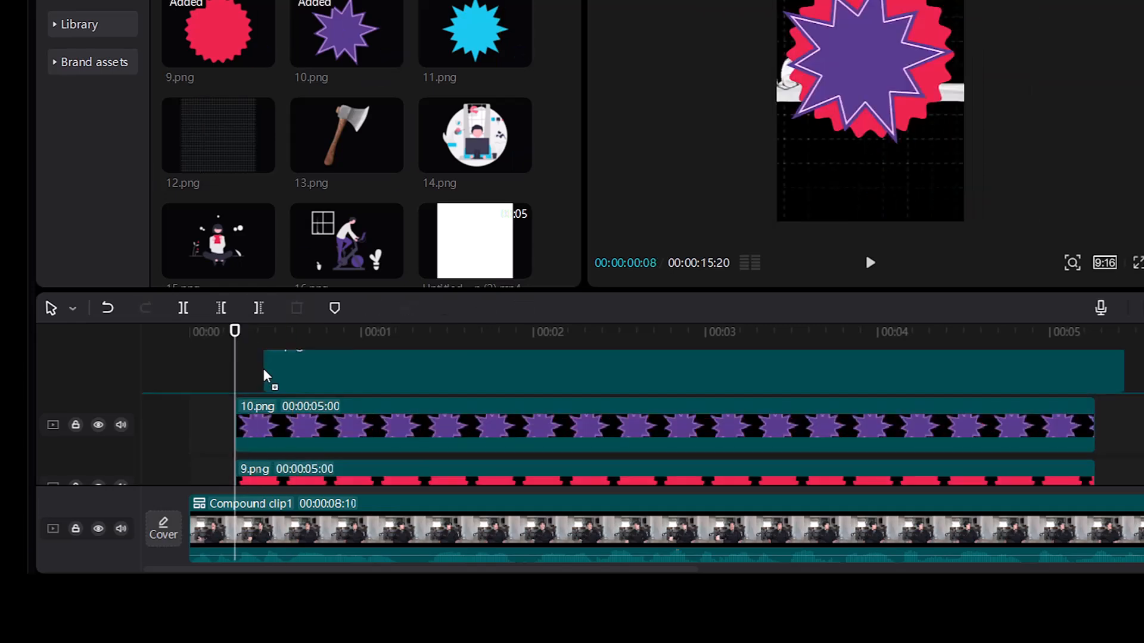
drag(263, 375, 237, 374)
Step: Add 7.png and 8.png on new tracks above the other shapes, aligned to the same start at 00:00:00:08
scroll(333, 149, up, 4)
drag(348, 186, 238, 374)
drag(481, 95, 239, 373)
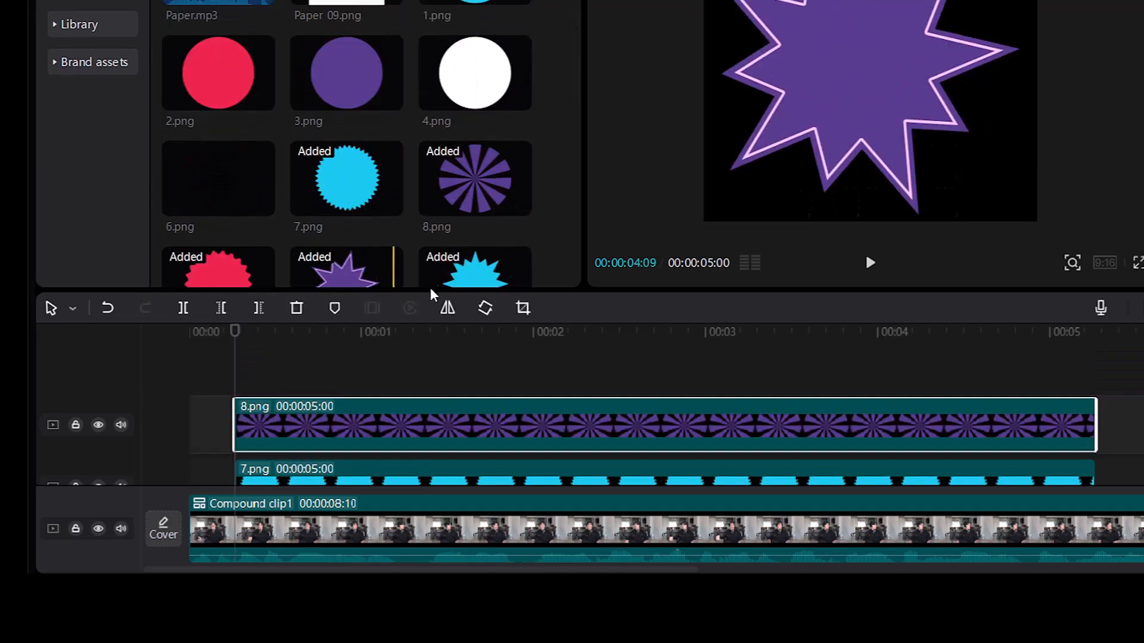
Step: Scale the red badge 9.png to 54%, place it over the man's head, and move the other shapes lower in the frame
scroll(352, 364, down, 3)
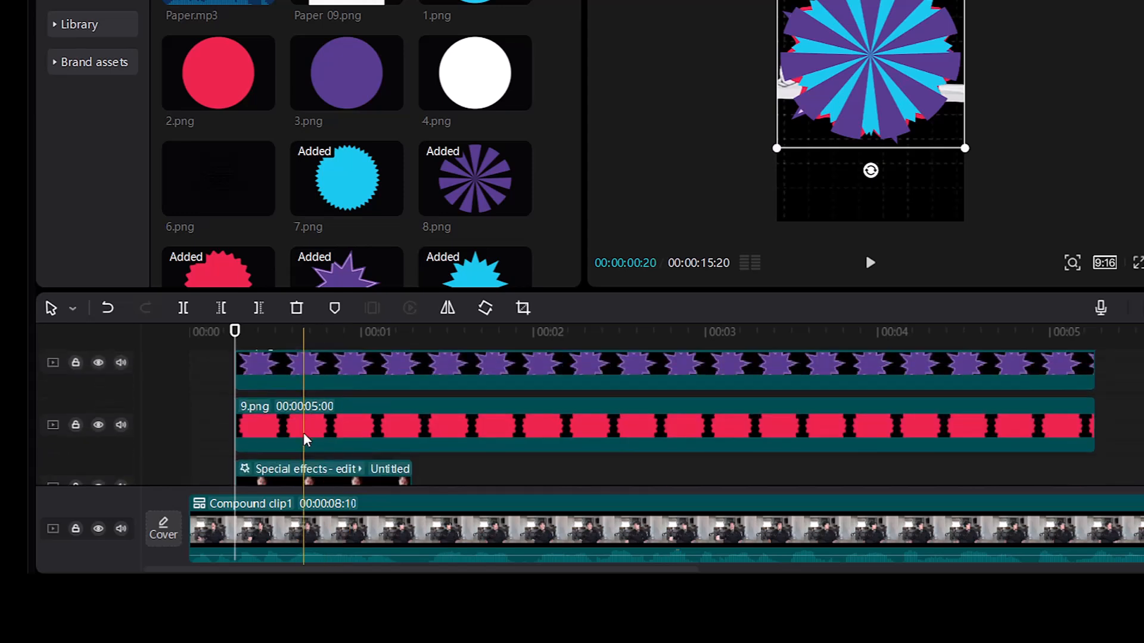
click(310, 428)
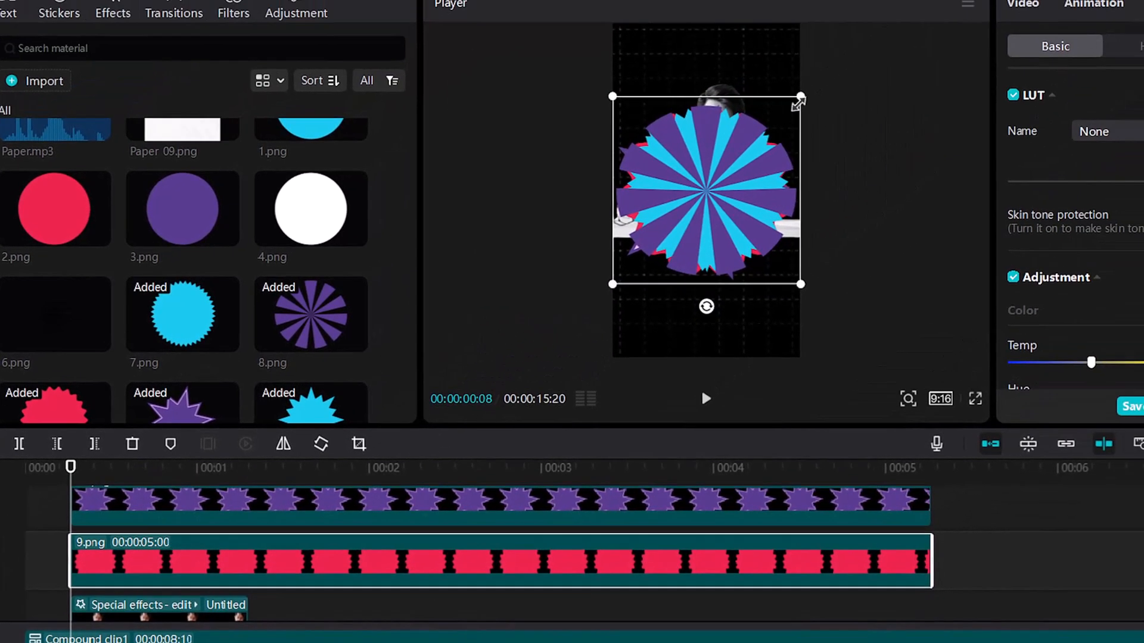
drag(799, 104, 752, 157)
drag(724, 194, 684, 350)
click(290, 517)
scroll(291, 517, up, 1)
drag(706, 185, 706, 327)
Step: Send the red badge behind the man by setting its layer to 2
click(731, 133)
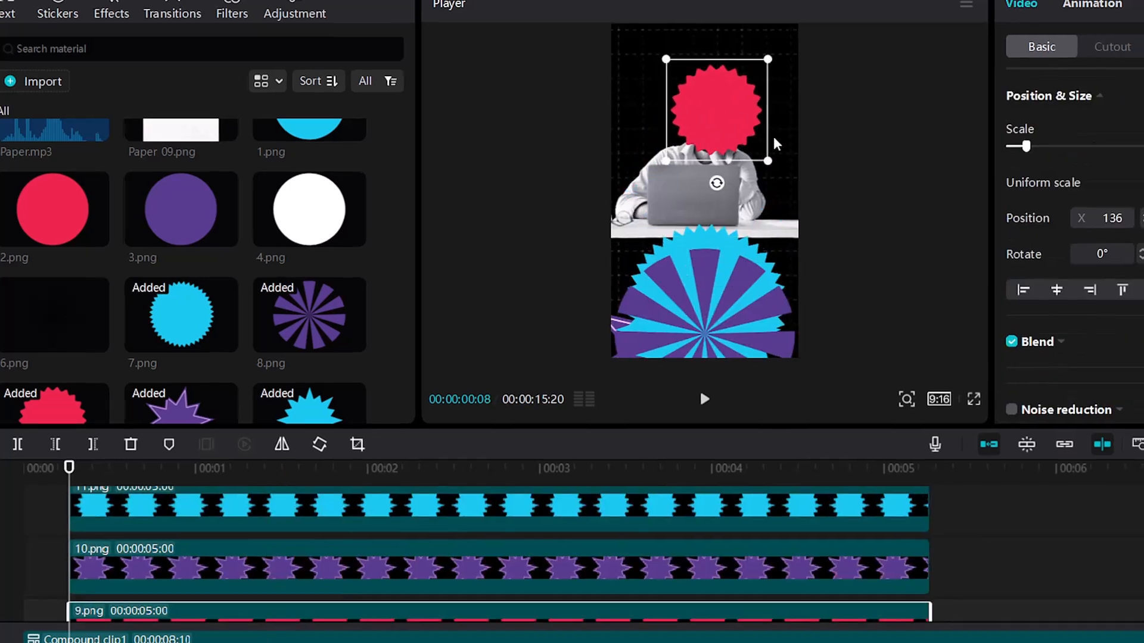
scroll(905, 351, down, 6)
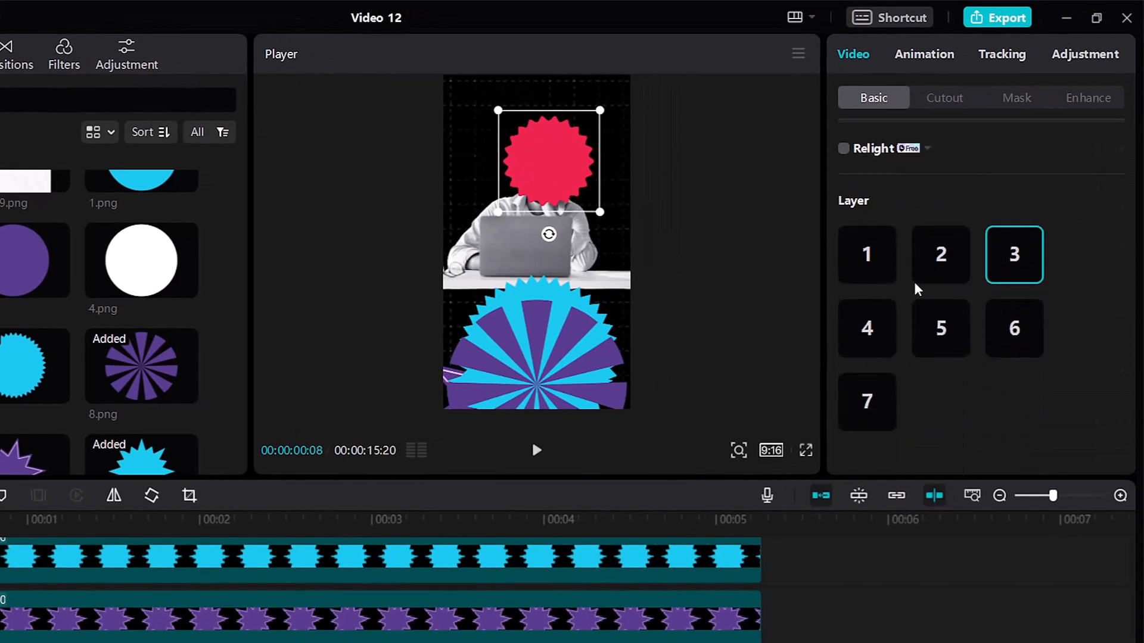
click(937, 263)
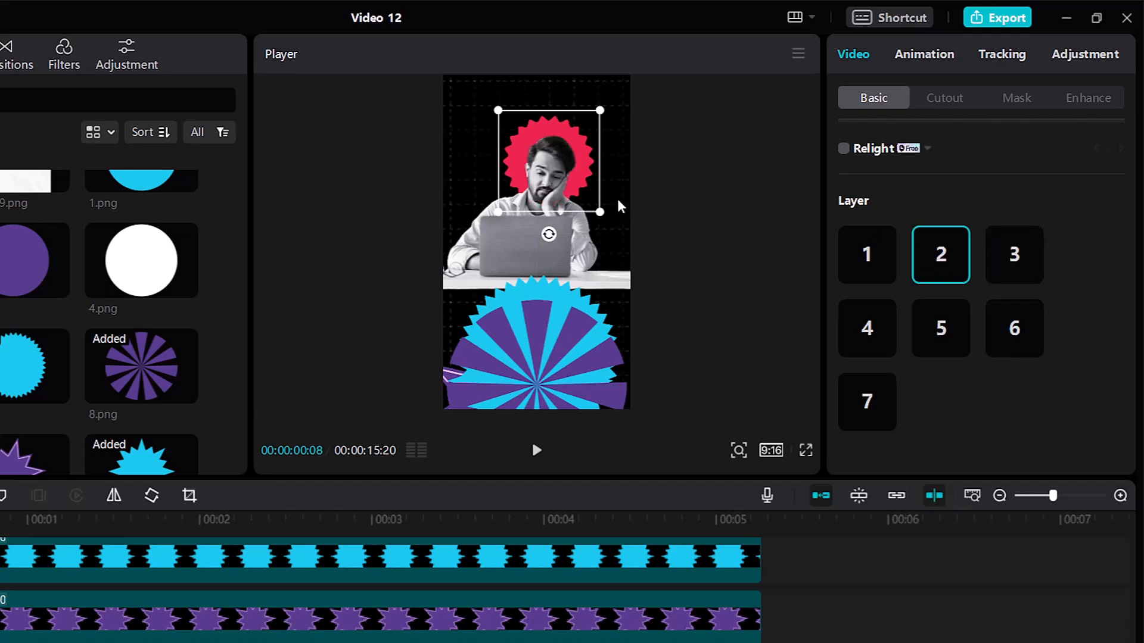
Step: Shrink the purple star 10.png, position it around the man's head, and set its layer to 2
click(168, 495)
drag(383, 344, 549, 258)
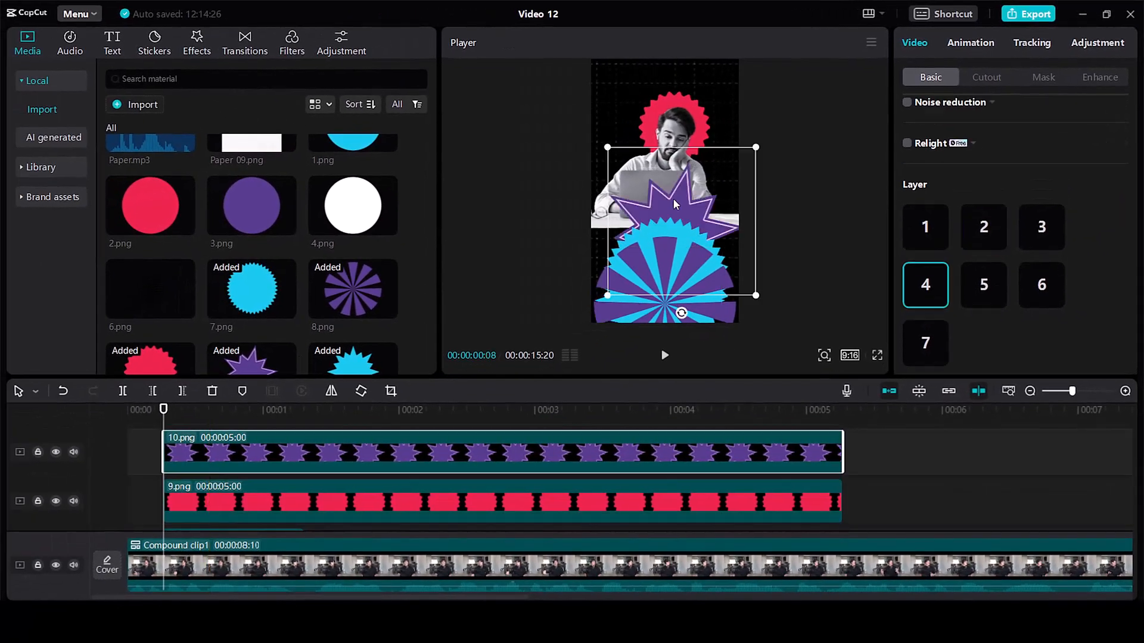
drag(673, 204, 680, 134)
click(986, 235)
click(719, 284)
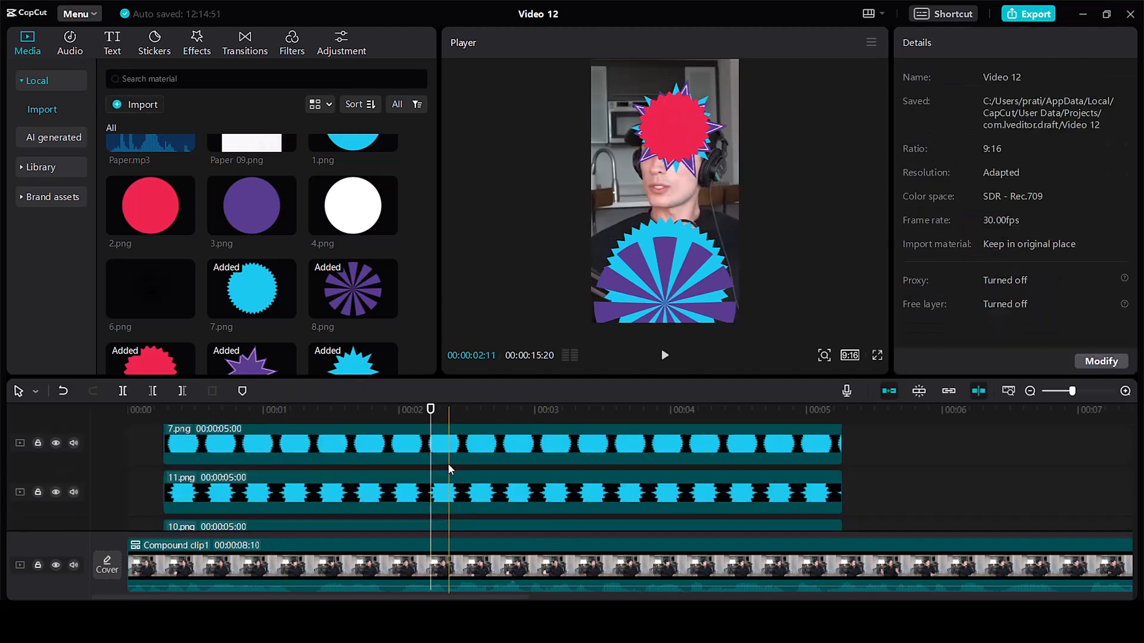
Step: Shrink the cyan badge 7.png and position it behind the man's head with the other shapes
click(447, 444)
drag(711, 242, 699, 177)
drag(431, 410, 168, 410)
drag(744, 231, 729, 216)
drag(694, 185, 719, 160)
drag(679, 125, 678, 132)
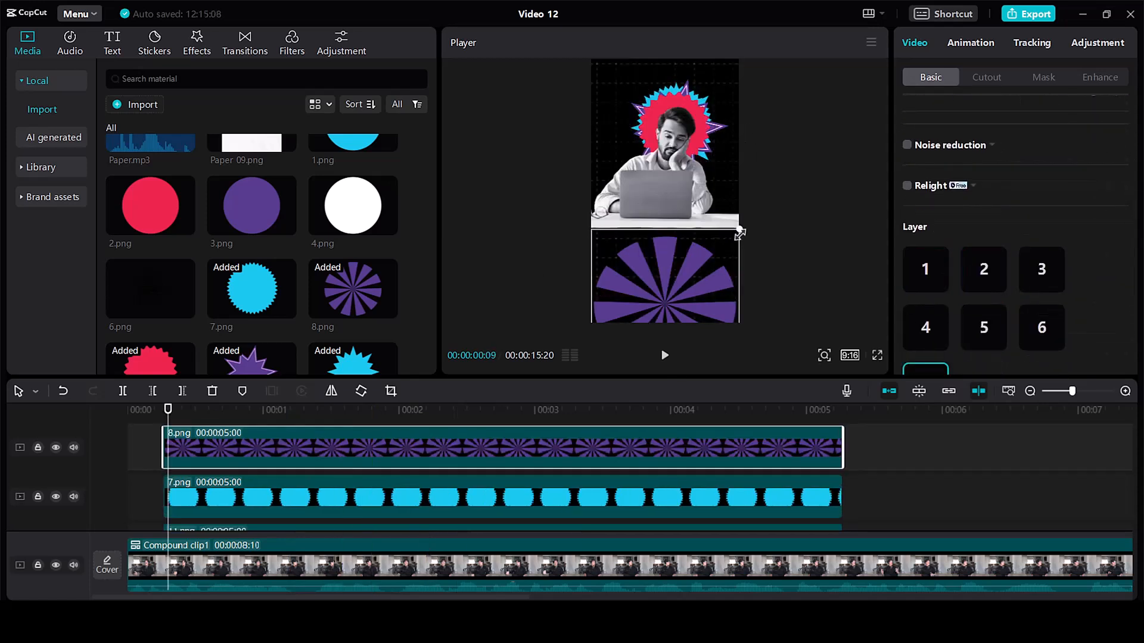
Step: Shrink the purple sunburst 8.png and position it behind the man's head with the other shapes
drag(739, 236, 685, 125)
drag(720, 160, 731, 171)
drag(692, 139, 685, 142)
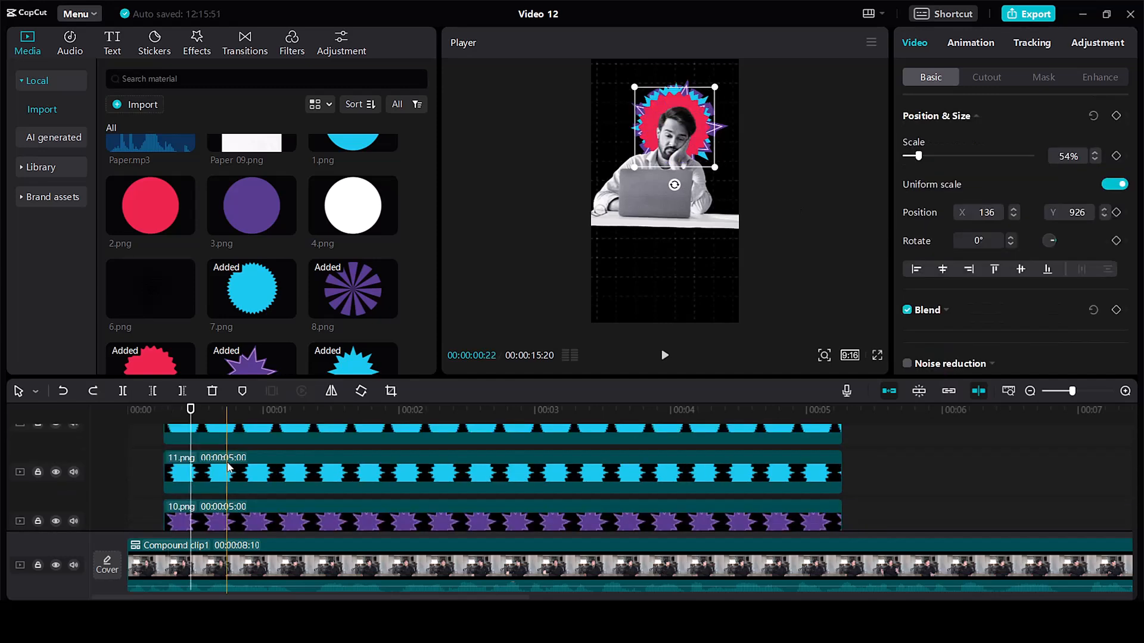
scroll(231, 498, down, 2)
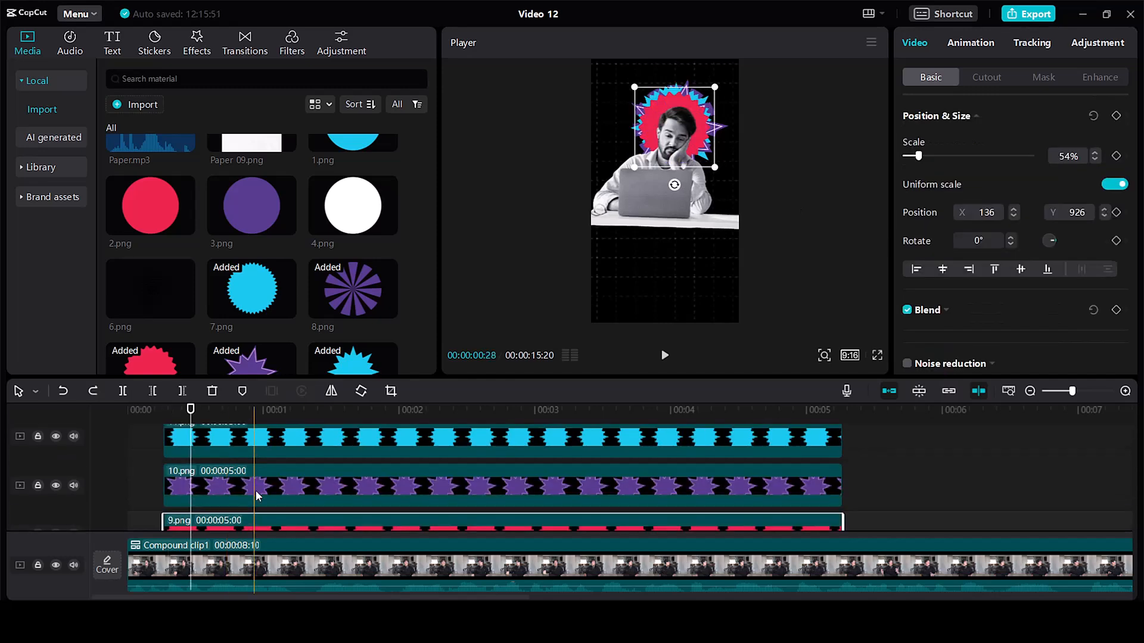
Step: Move the 11.png clip to the track directly above the man clip and cut it down to a brief opening segment
scroll(235, 500, down, 1)
scroll(233, 516, up, 4)
scroll(235, 463, up, 1)
scroll(227, 480, down, 2)
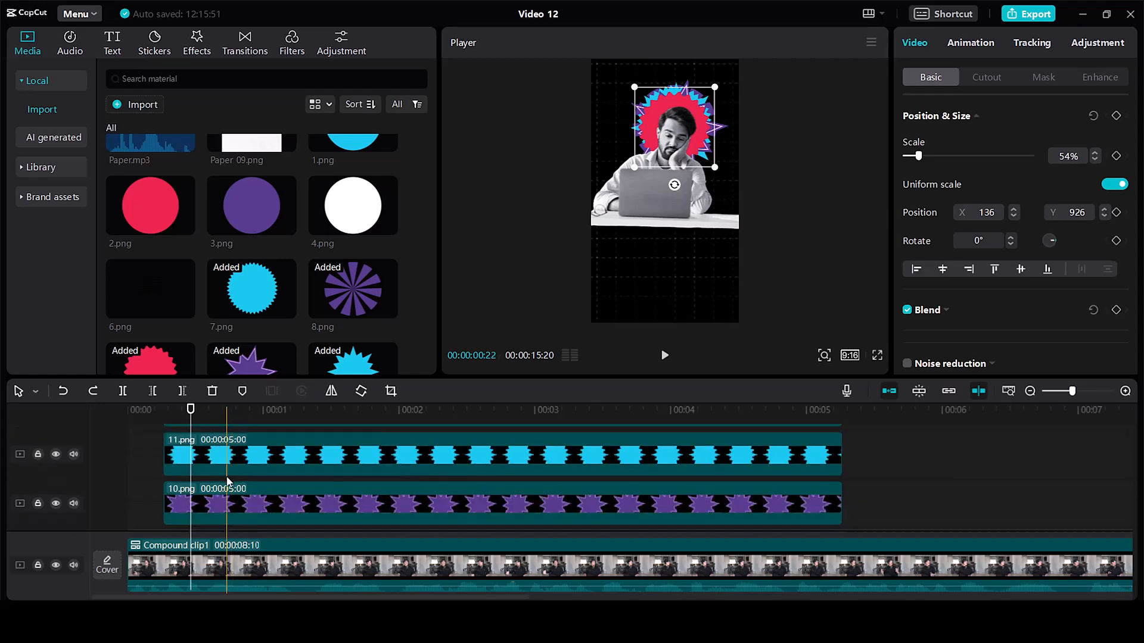
drag(223, 460, 225, 522)
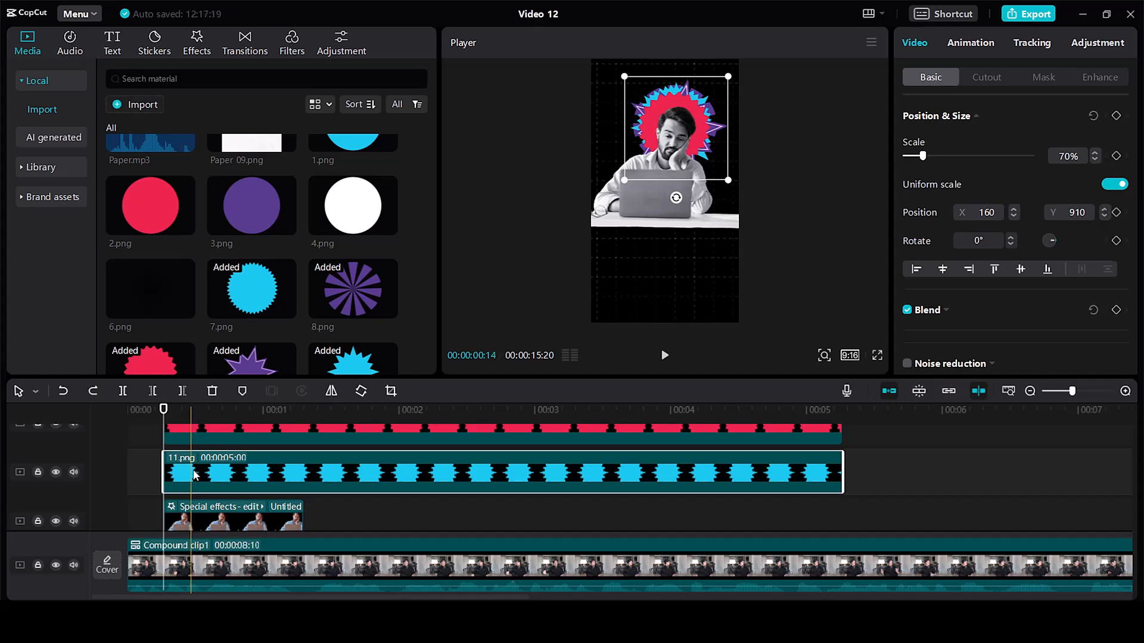
key(ctrl+b)
key(Delete)
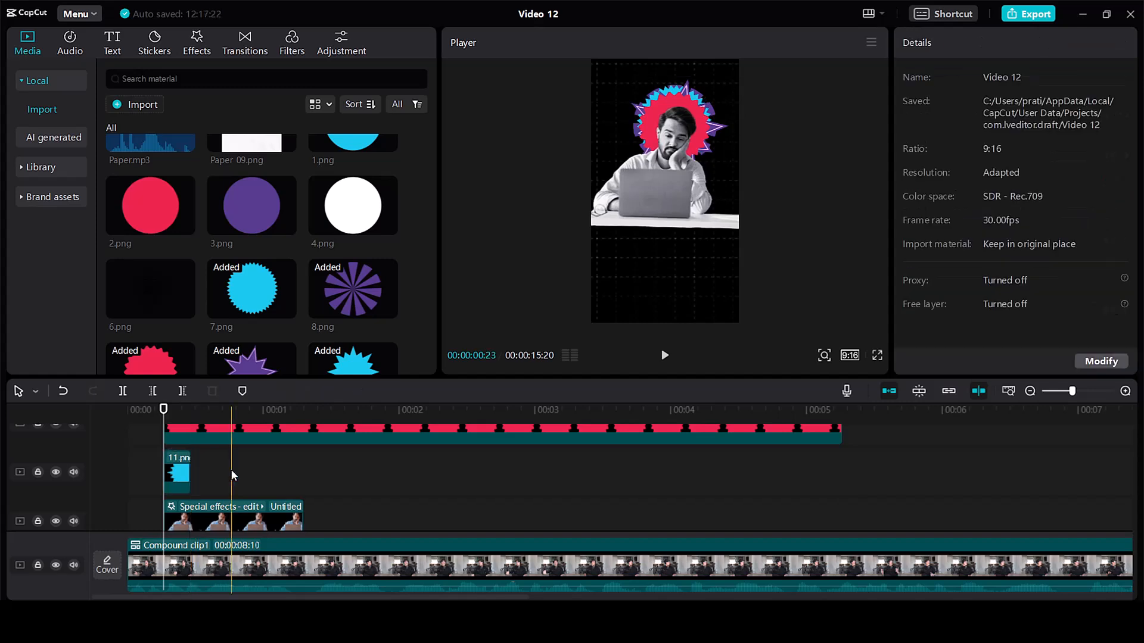
Step: Place the 9.png clip directly after 11.png on the same track and cut it down to a similarly brief segment
scroll(232, 476, up, 1)
drag(224, 481, 256, 524)
scroll(252, 504, down, 2)
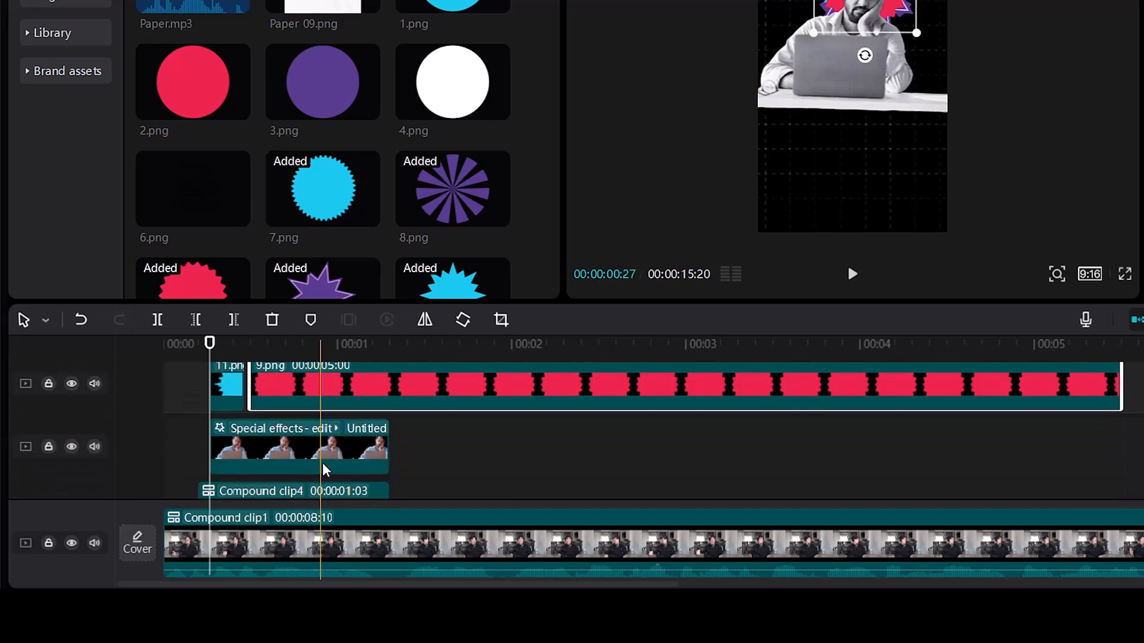
drag(303, 402, 296, 407)
scroll(299, 412, up, 1)
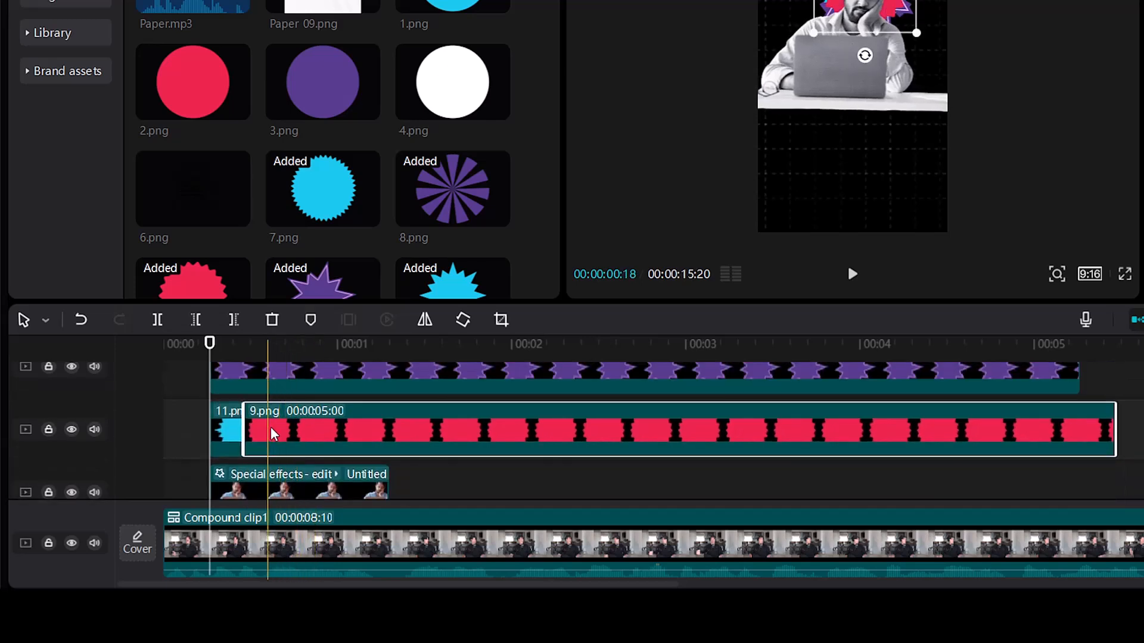
key(ctrl+b)
key(Delete)
Step: Place the 10.png clip directly after 9.png and remove everything past its first brief segment
scroll(342, 429, up, 3)
drag(315, 442, 375, 483)
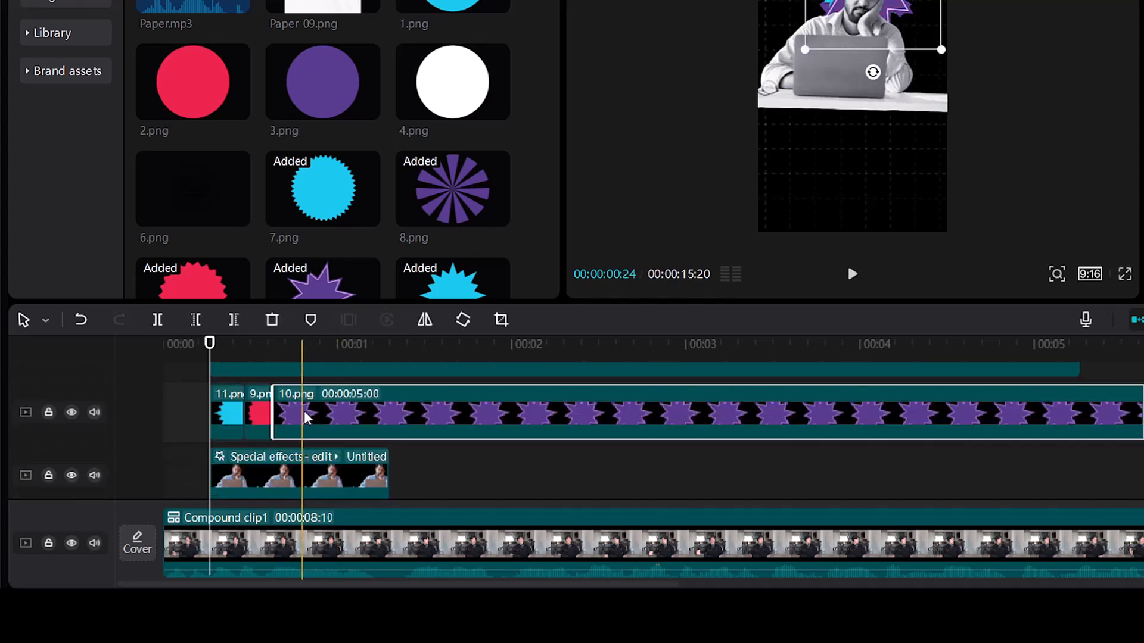
key(ctrl+b)
key(Delete)
Step: Place the 7.png clip directly after 10.png and remove everything past its first brief segment
scroll(310, 418, up, 3)
drag(320, 424, 421, 485)
key(ctrl+b)
key(Delete)
Step: Place the 8.png clip directly after 7.png and cut it off where the man clip ends
scroll(401, 430, up, 3)
drag(359, 419, 476, 482)
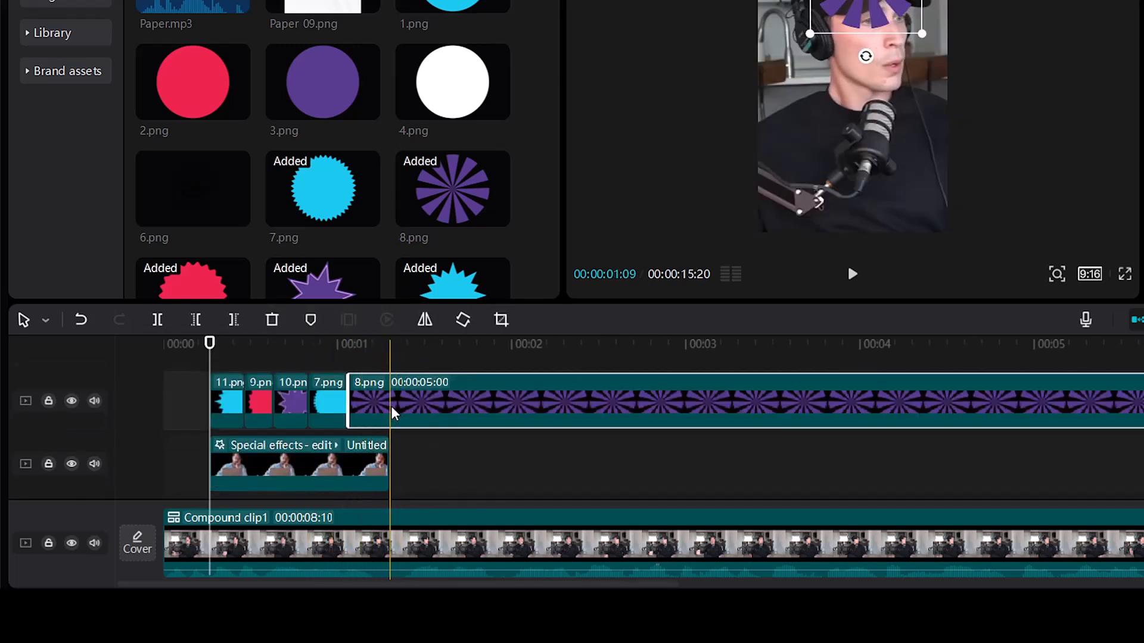
key(ctrl+b)
key(Delete)
Step: Scrub through the shape sequence and add Untitled design (2).mp4 on a new track above it, starting level with 11.png
drag(208, 348, 282, 350)
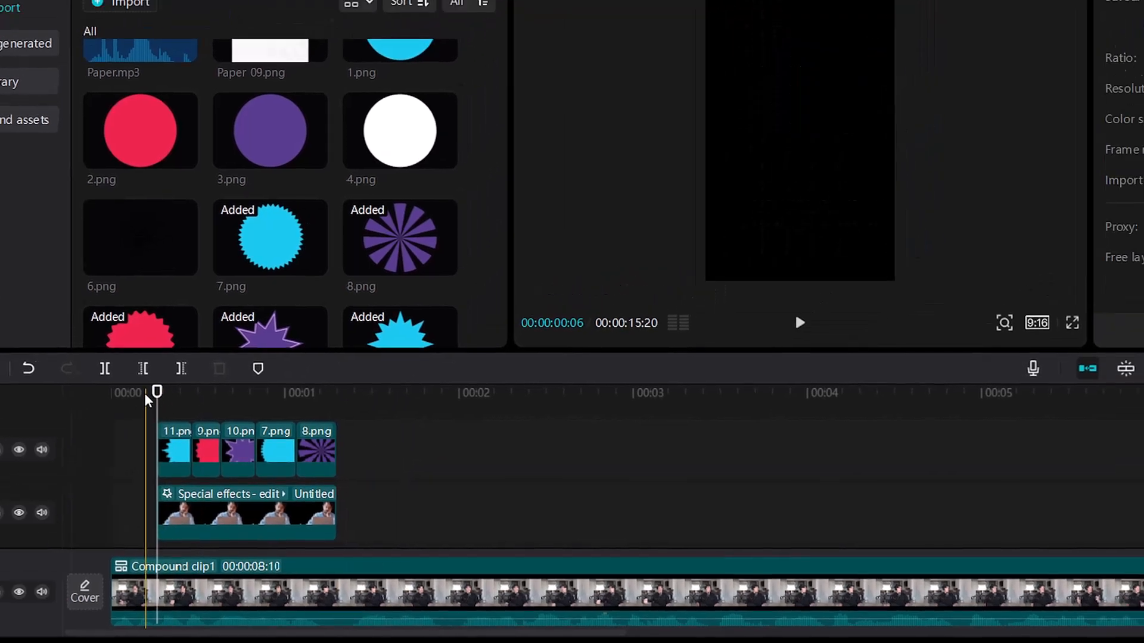
drag(87, 532, 188, 532)
scroll(109, 575, up, 1)
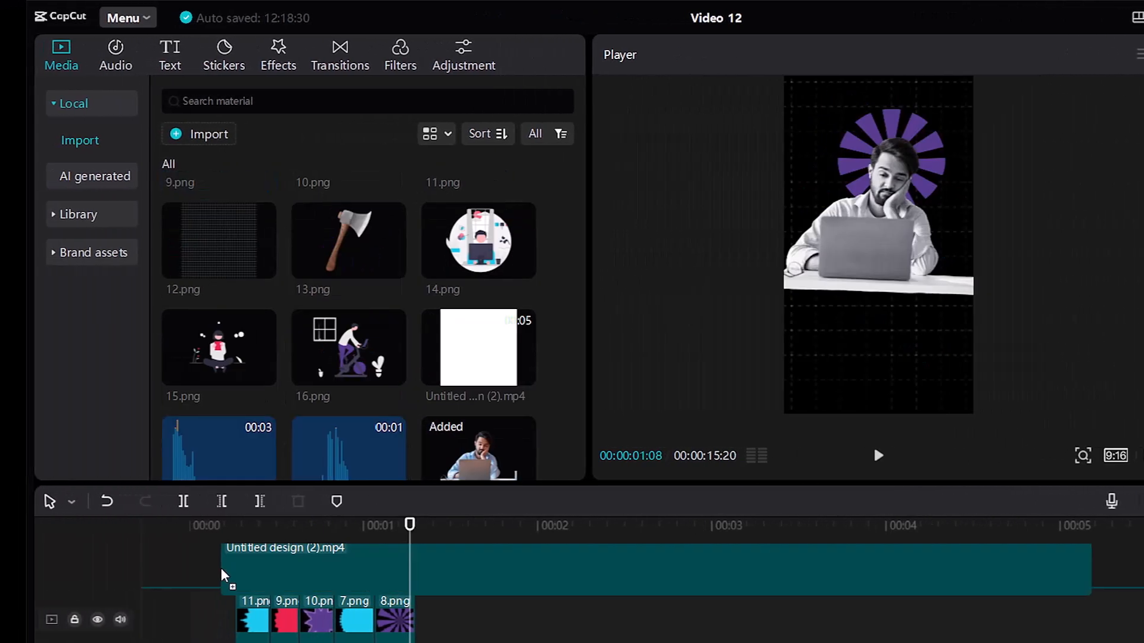
drag(231, 570, 238, 572)
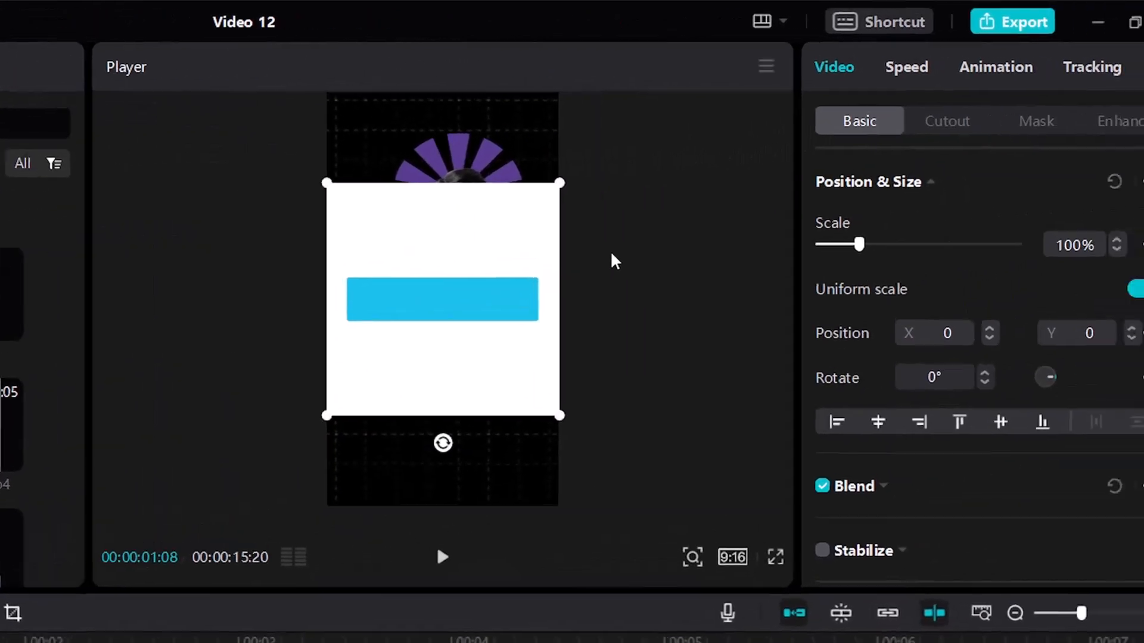
Step: Key out the white background of Untitled design (2).mp4 with Chroma key at strength 100 and shadow 100
click(888, 124)
click(761, 275)
click(843, 319)
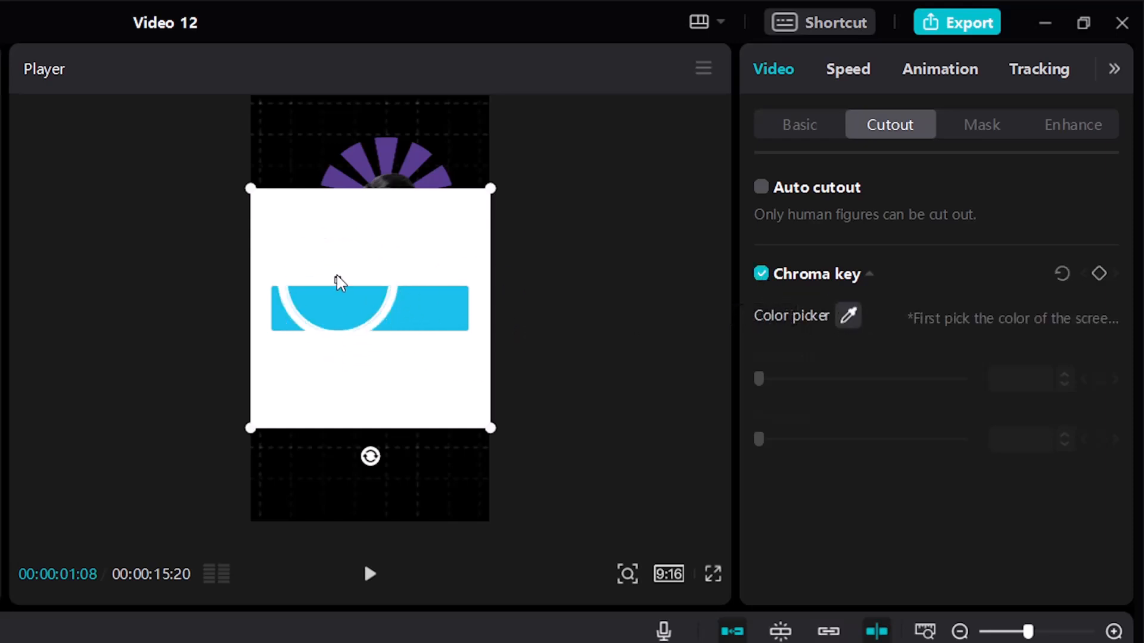
click(398, 255)
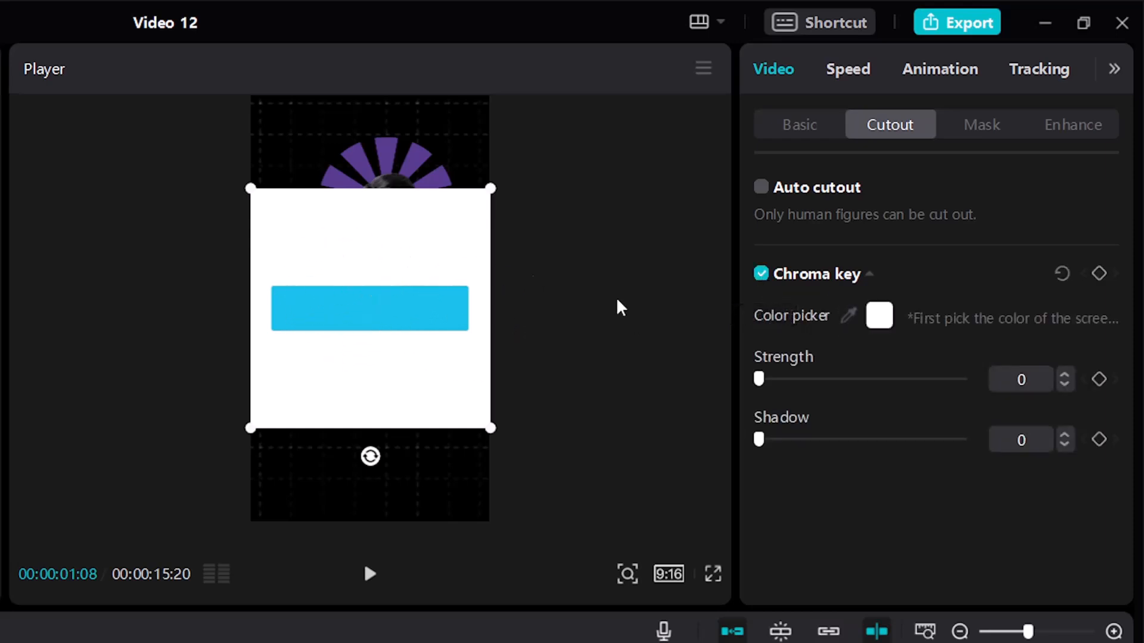
drag(758, 380, 992, 381)
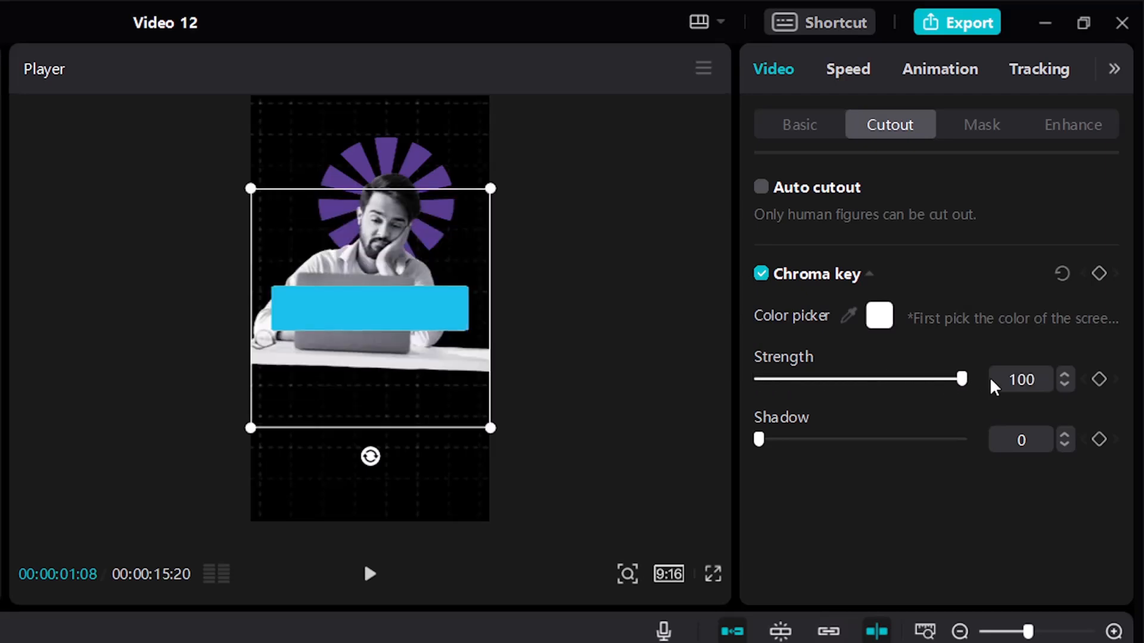
drag(806, 439, 977, 439)
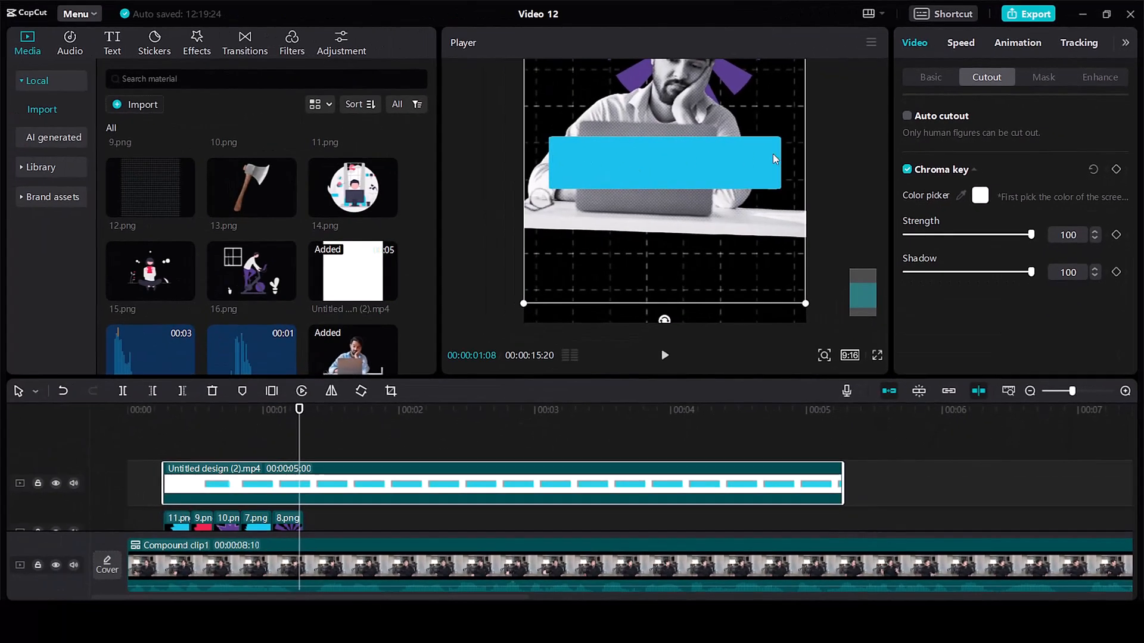
Step: Trim the blue bar clip to the end of the shape sequence and add a default text clip of about the same length above it
drag(842, 497, 304, 496)
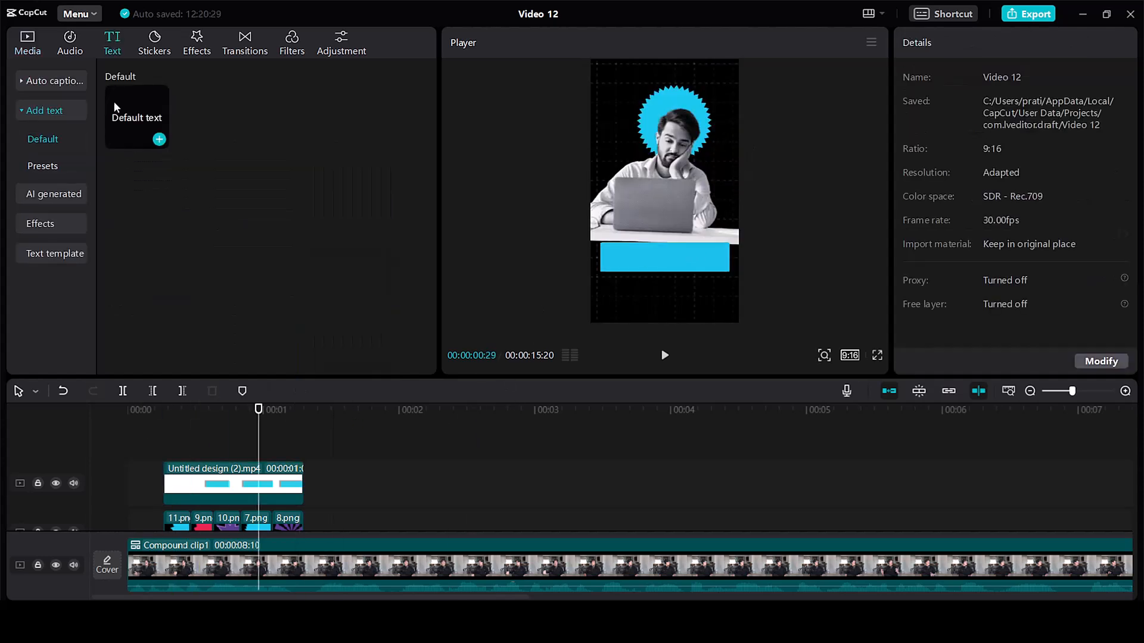
drag(136, 119, 162, 449)
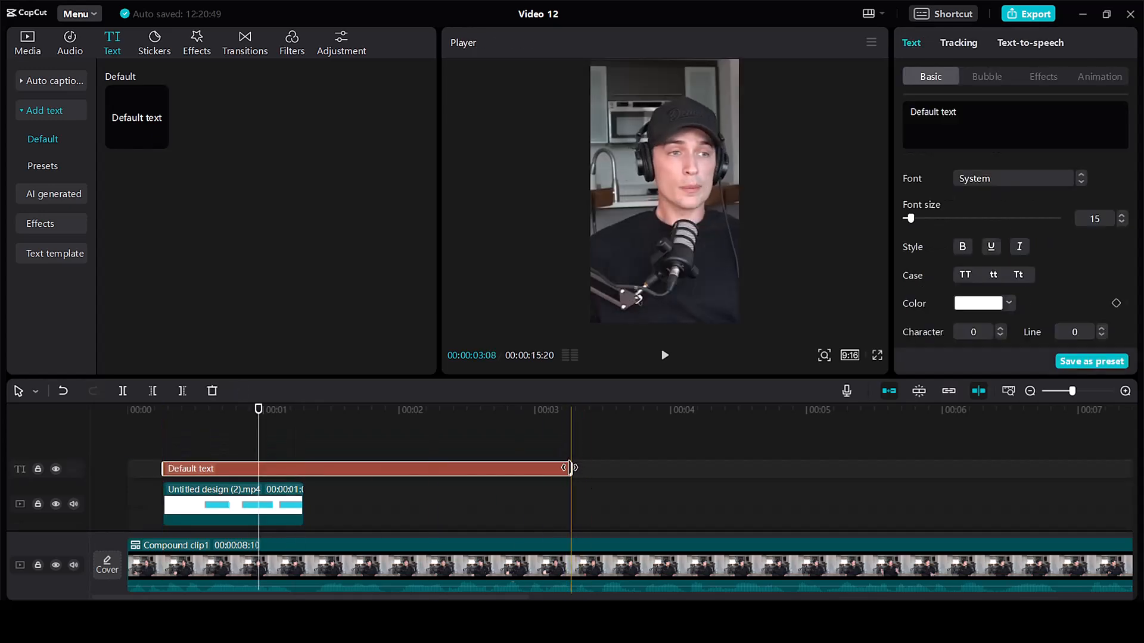
drag(566, 465, 319, 467)
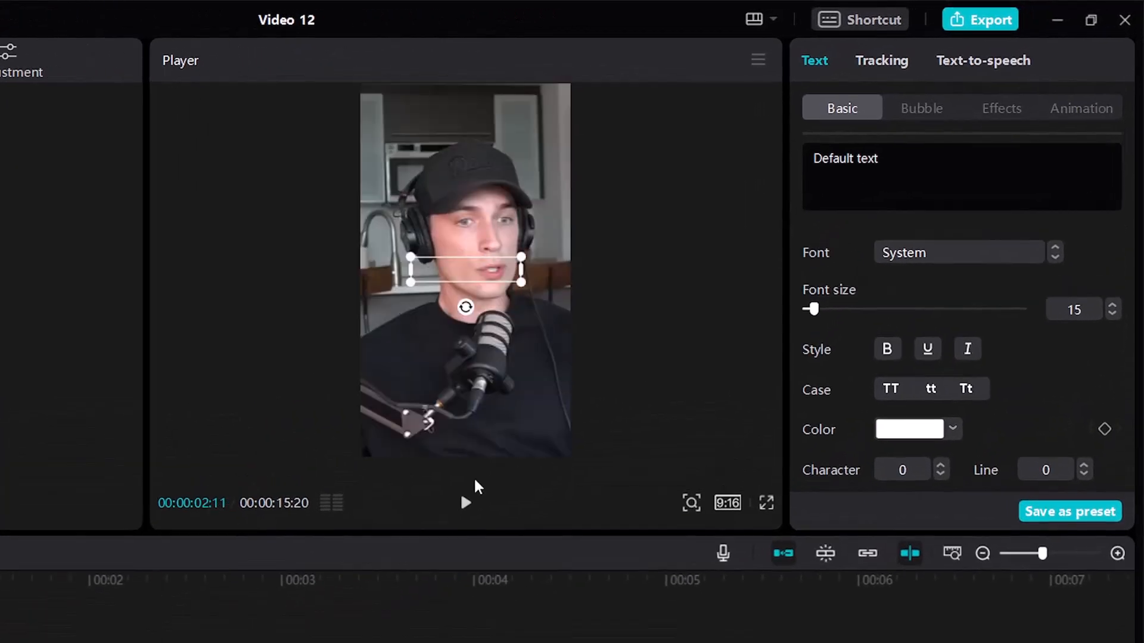
Step: Replace the default text with "laziness" in uppercase, then enlarge it and position it over the blue bar
drag(887, 158, 770, 162)
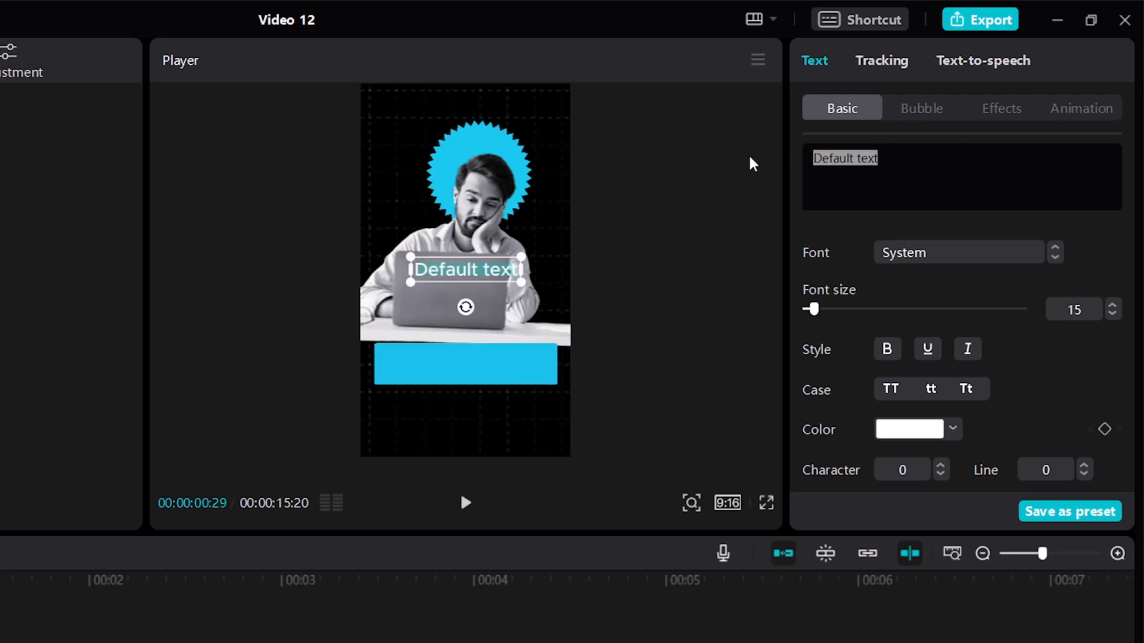
text(laziness)
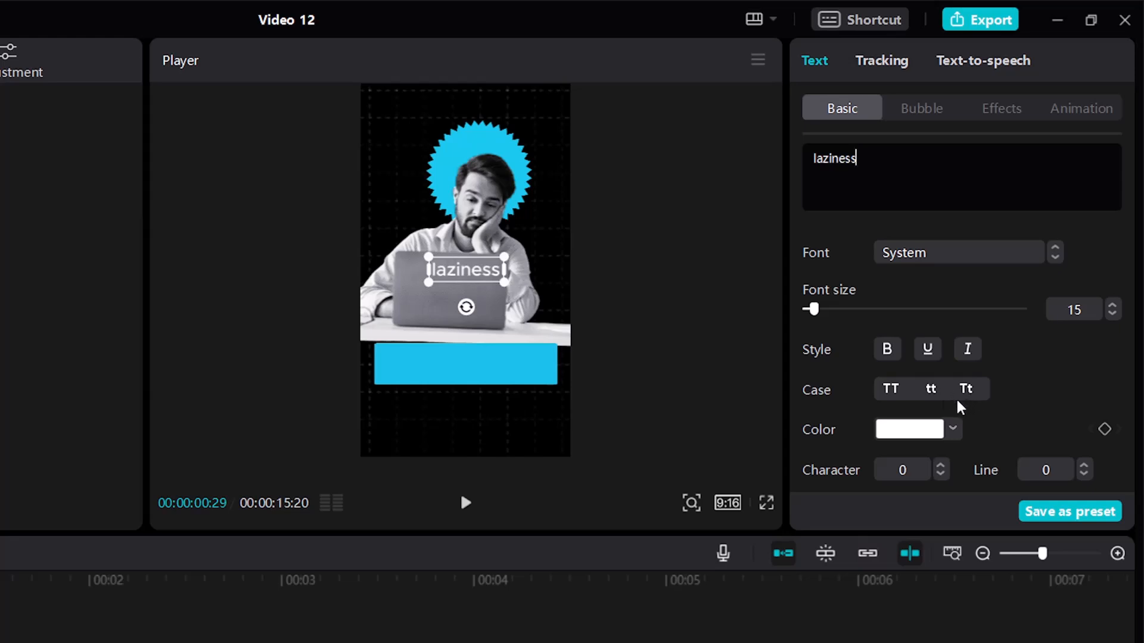
click(891, 398)
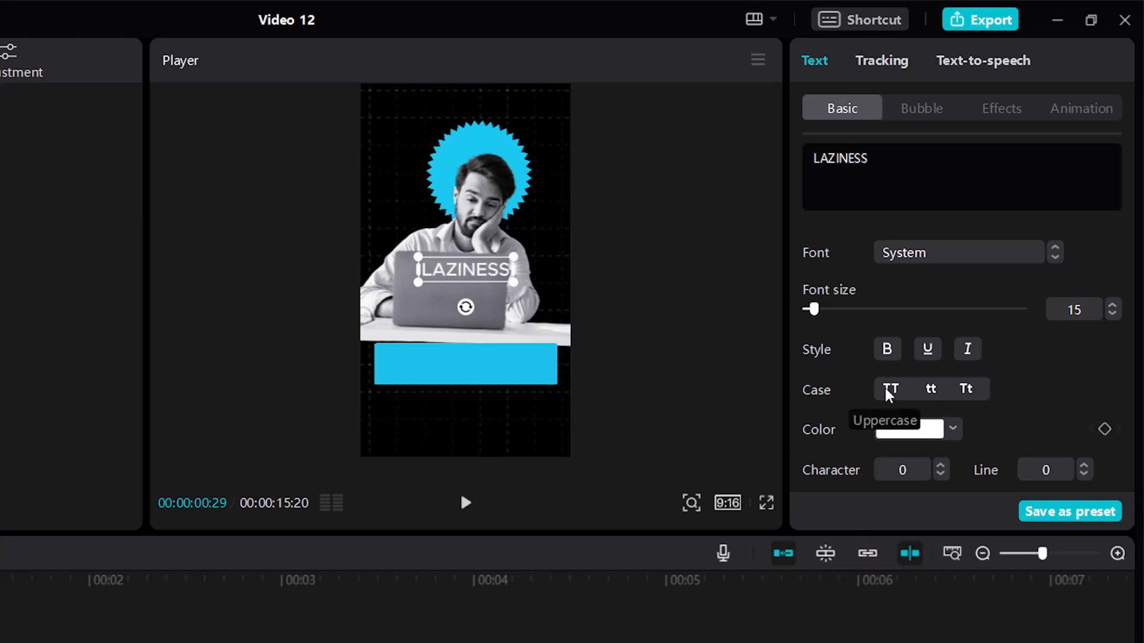
drag(520, 286, 524, 367)
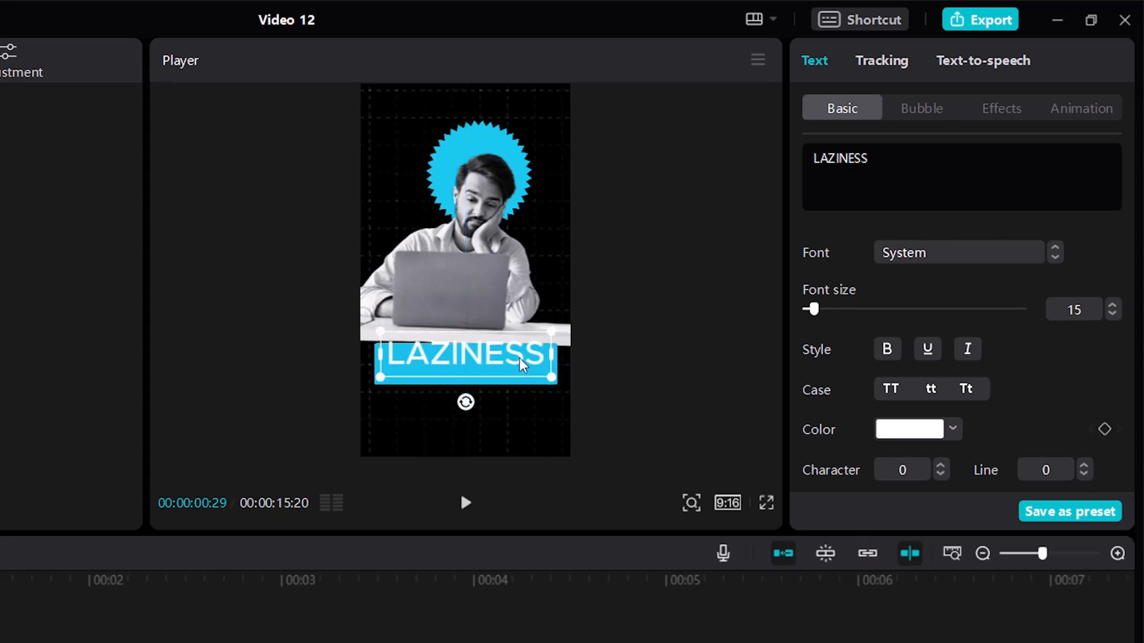
Step: Set the title's font to TheBoldFont-Bold and nudge the text slightly upwards
click(938, 264)
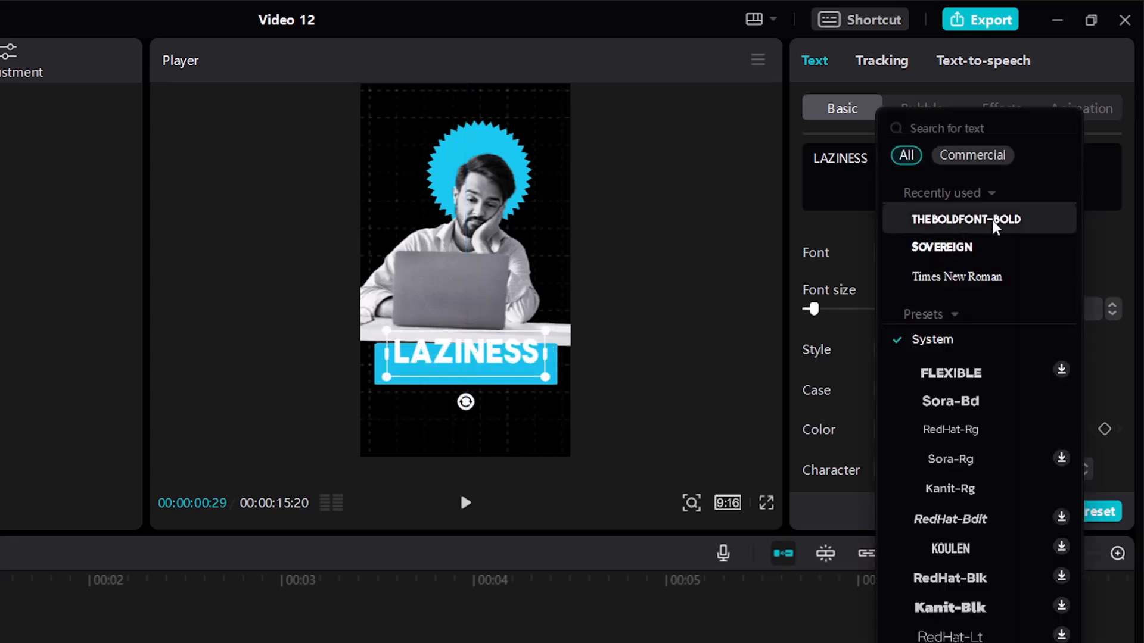
click(993, 222)
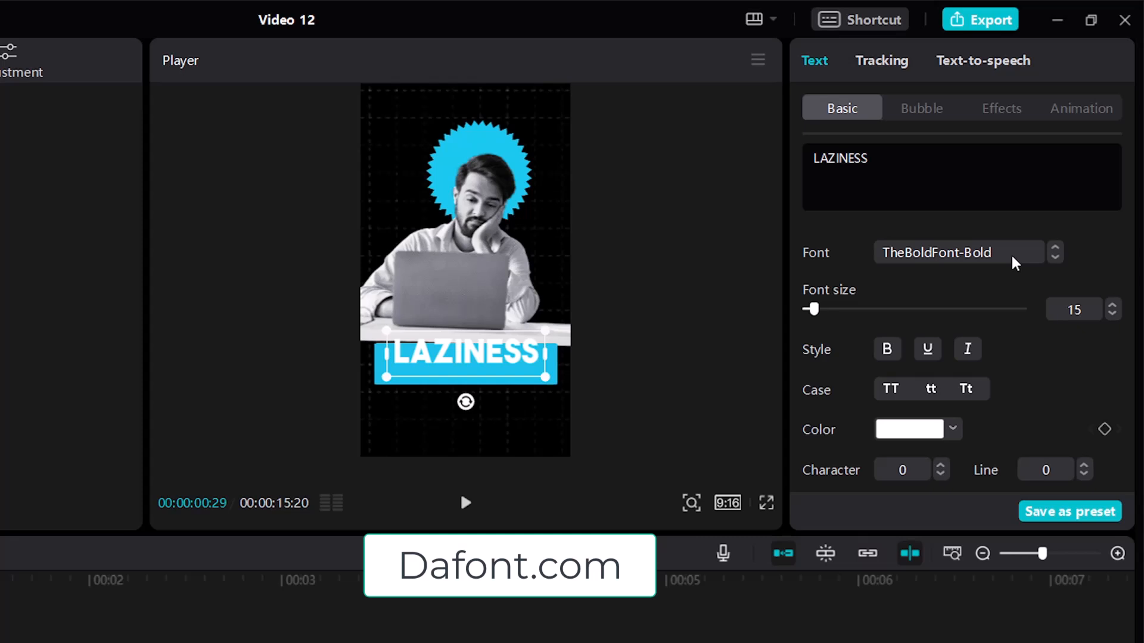
drag(530, 334, 530, 327)
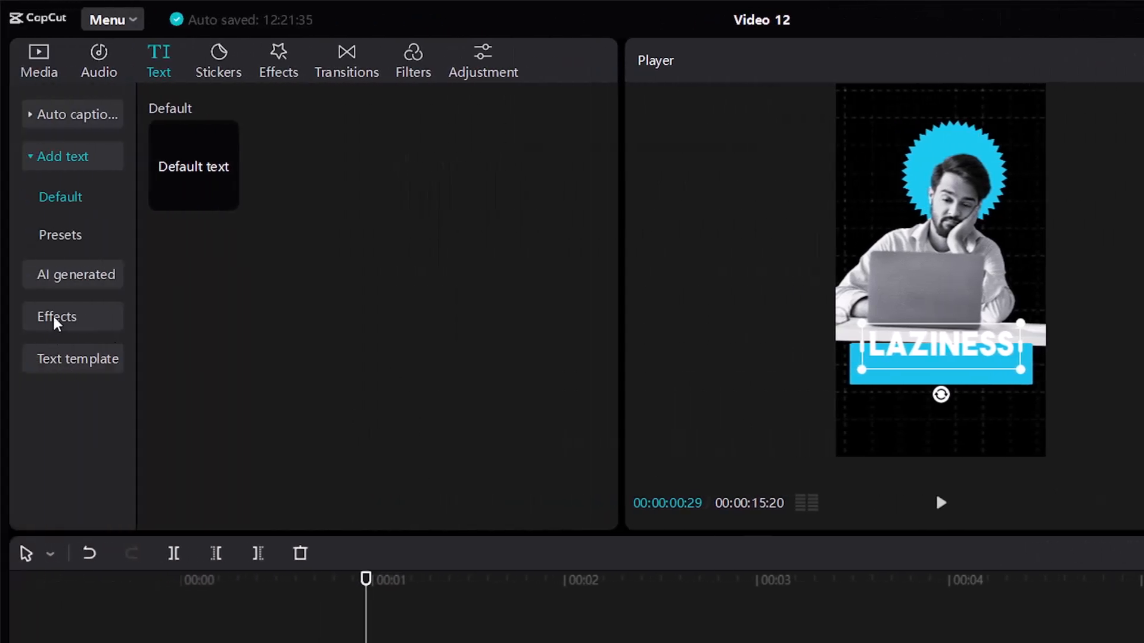
Step: Add the black stock clip from the library beneath the LAZINESS text, rotate it -90°, and enlarge it to fill the vertical frame
click(40, 61)
click(53, 239)
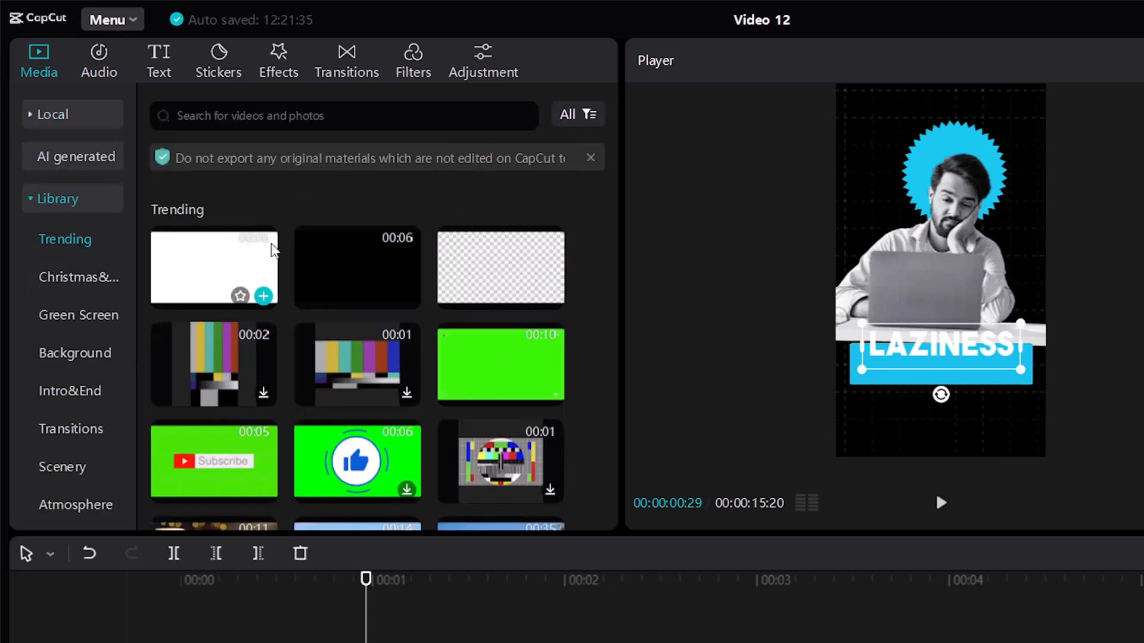
drag(358, 263, 230, 433)
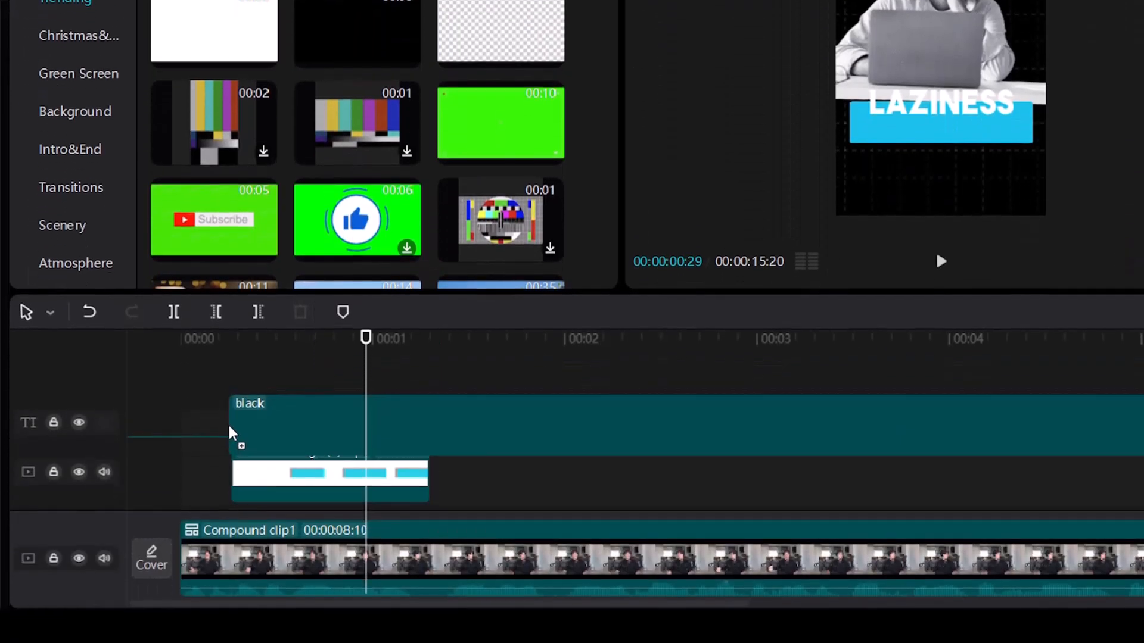
drag(230, 434, 230, 435)
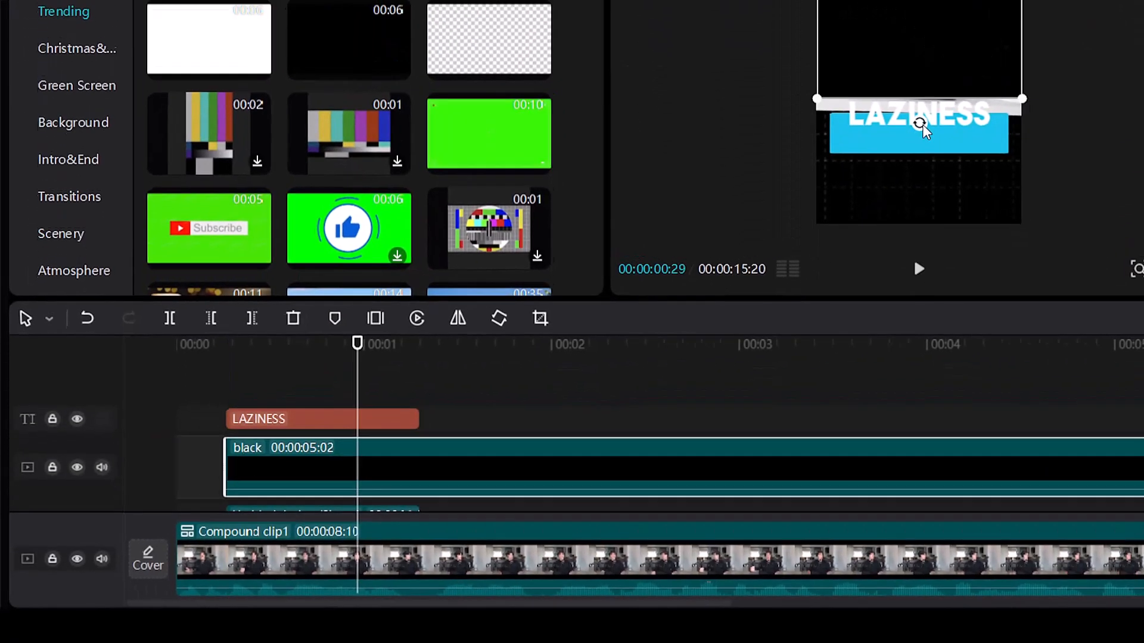
drag(940, 114, 1066, 31)
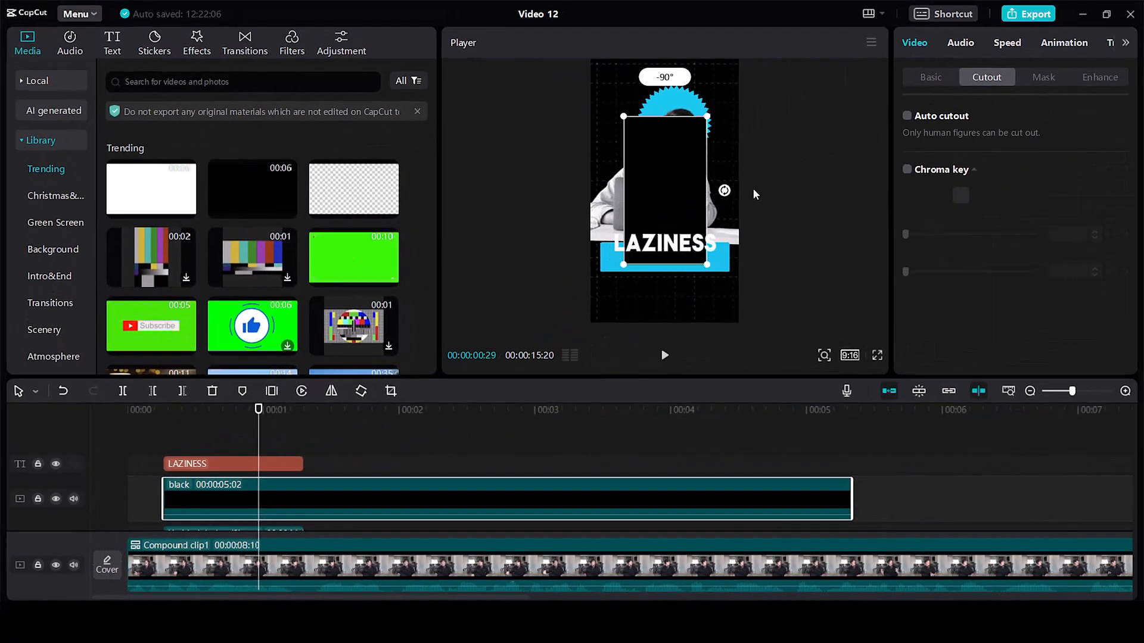
drag(708, 265, 762, 346)
Step: Apply a Horizontal mask to the black clip, rotating and softening its edge so the clip fades upward from the frame's lower part
click(1043, 77)
click(984, 160)
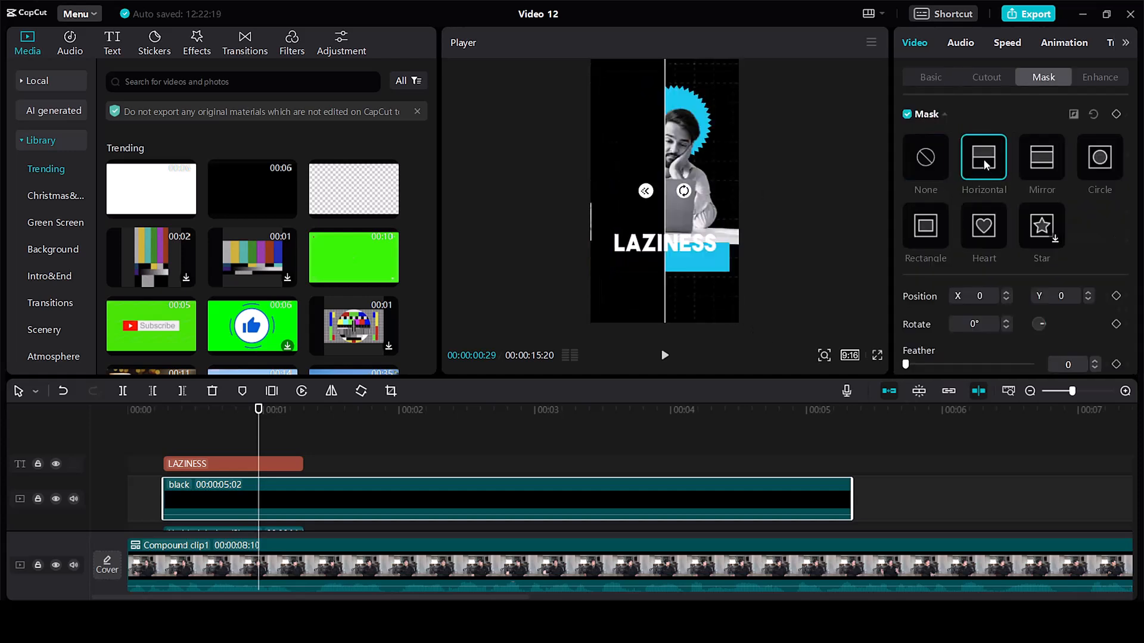
drag(684, 192, 679, 67)
drag(668, 222, 685, 262)
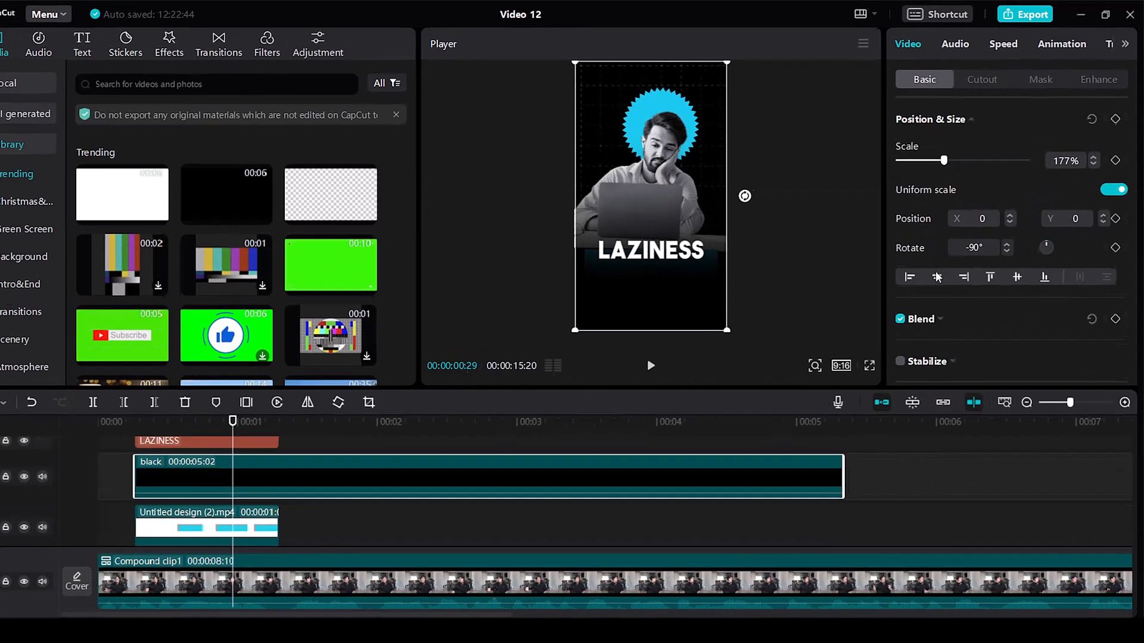
Step: Send the black gradient clip behind the blue bar by setting its layer to 4
scroll(941, 265, down, 2)
scroll(862, 379, down, 5)
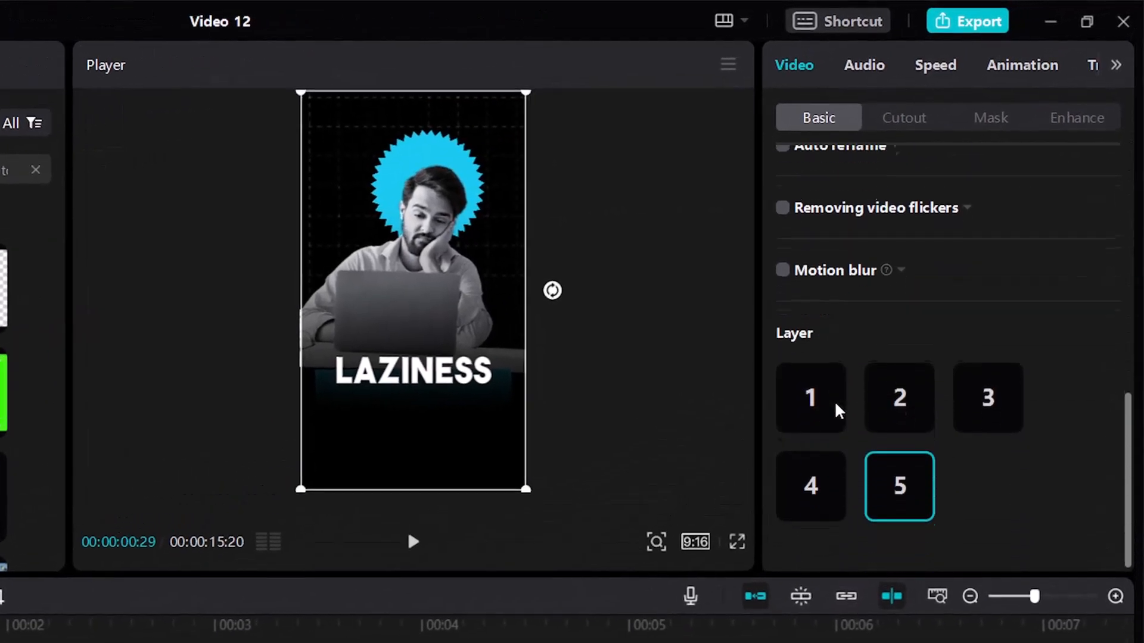
click(811, 484)
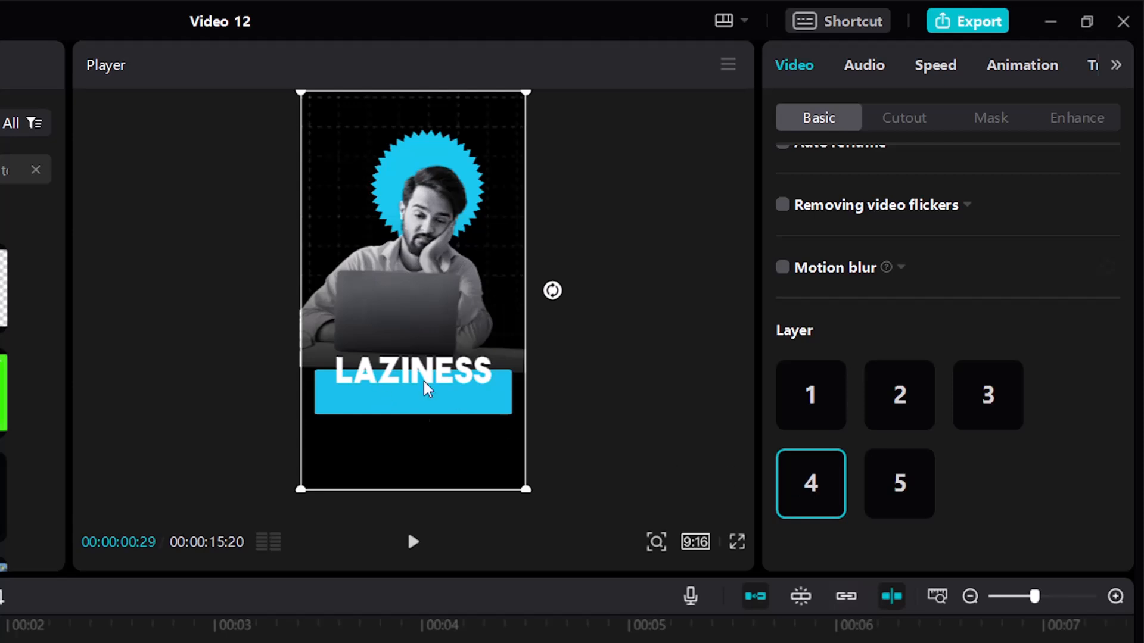
Step: Enlarge the LAZINESS text to span the blue bar and set its character spacing to 1
click(499, 358)
drag(503, 353, 518, 342)
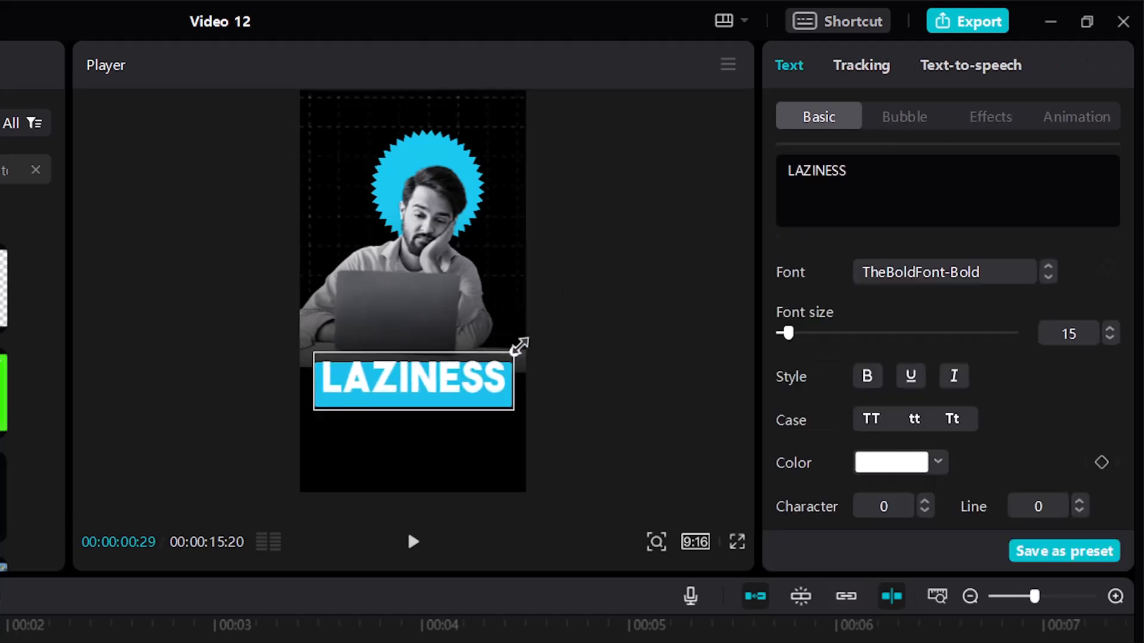
scroll(989, 432, down, 2)
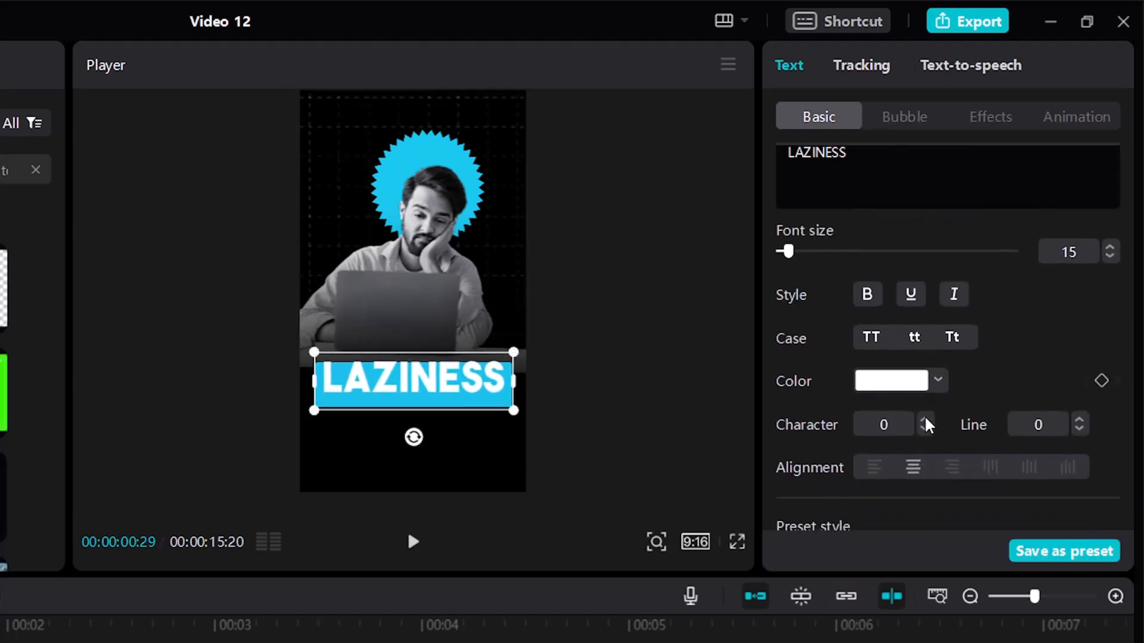
click(926, 420)
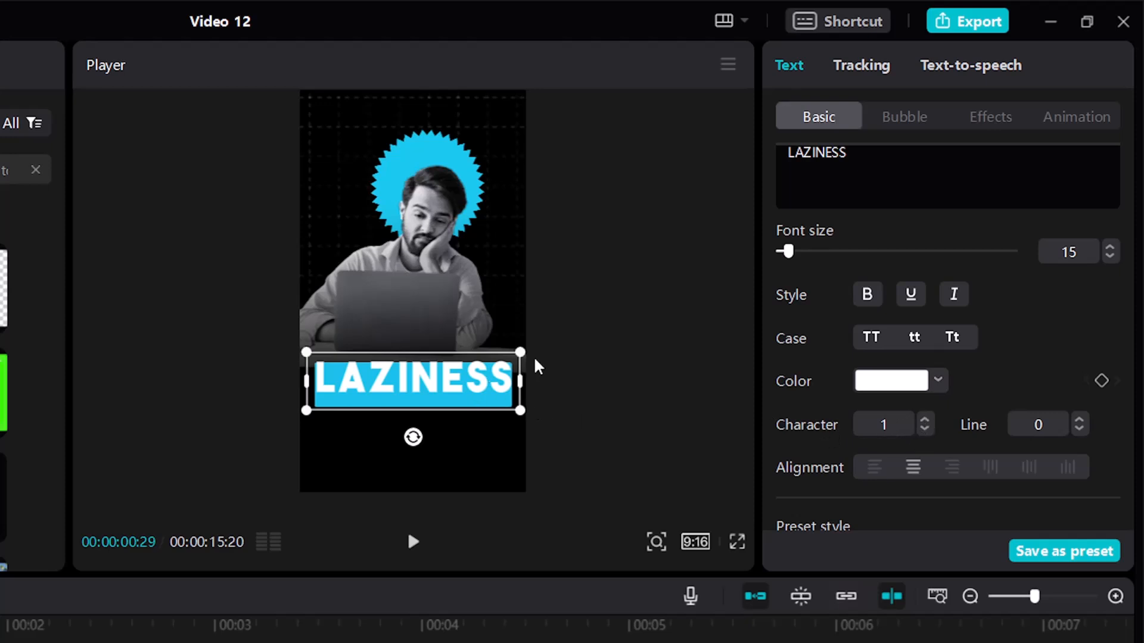
Step: Shrink the LAZINESS text slightly to fit inside the blue bar and apply the Flipping In animation to it
drag(520, 352, 514, 355)
click(1093, 120)
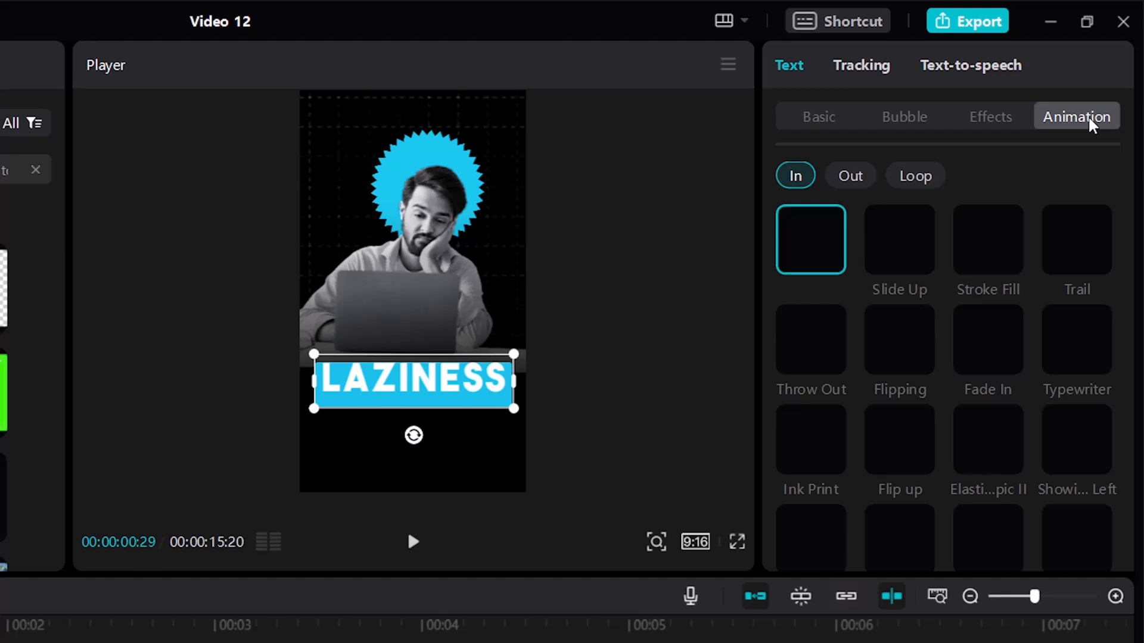
click(910, 341)
click(475, 372)
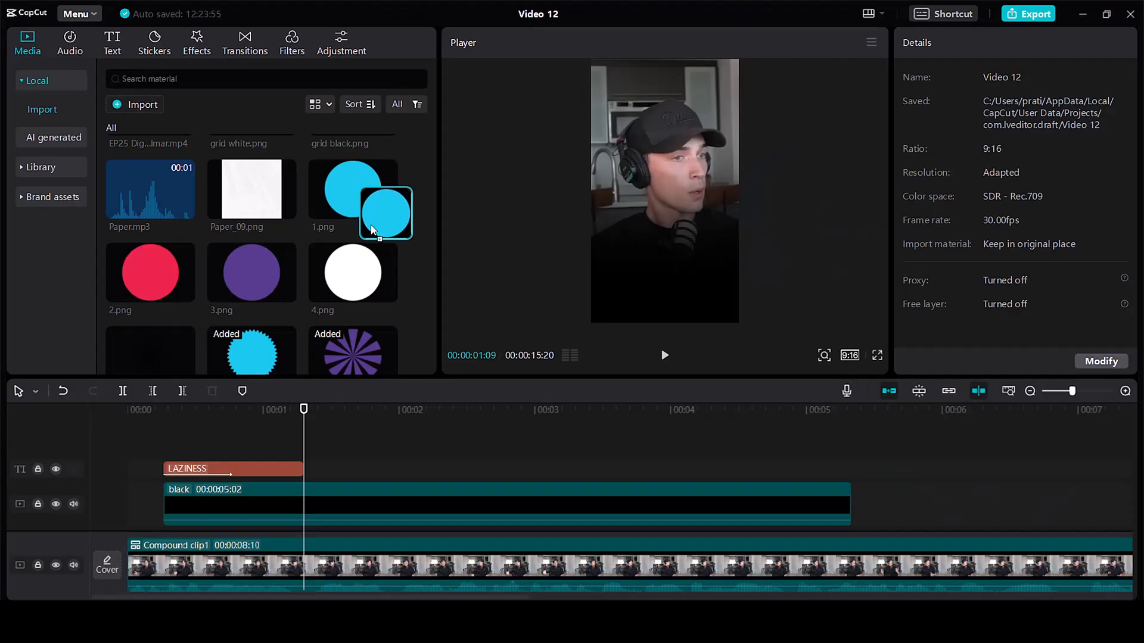
Step: Add circles 1.png, 3.png and 2.png on stacked tracks where the LAZINESS clip ends, and extend the grid background clip beneath them
drag(353, 189, 305, 458)
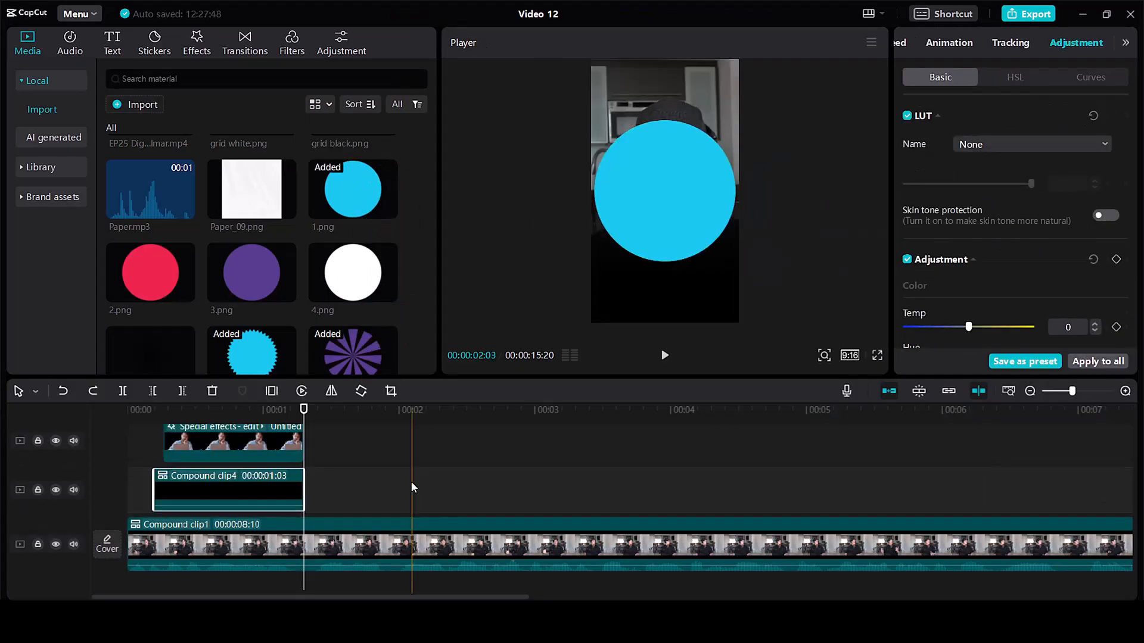
drag(304, 483, 822, 483)
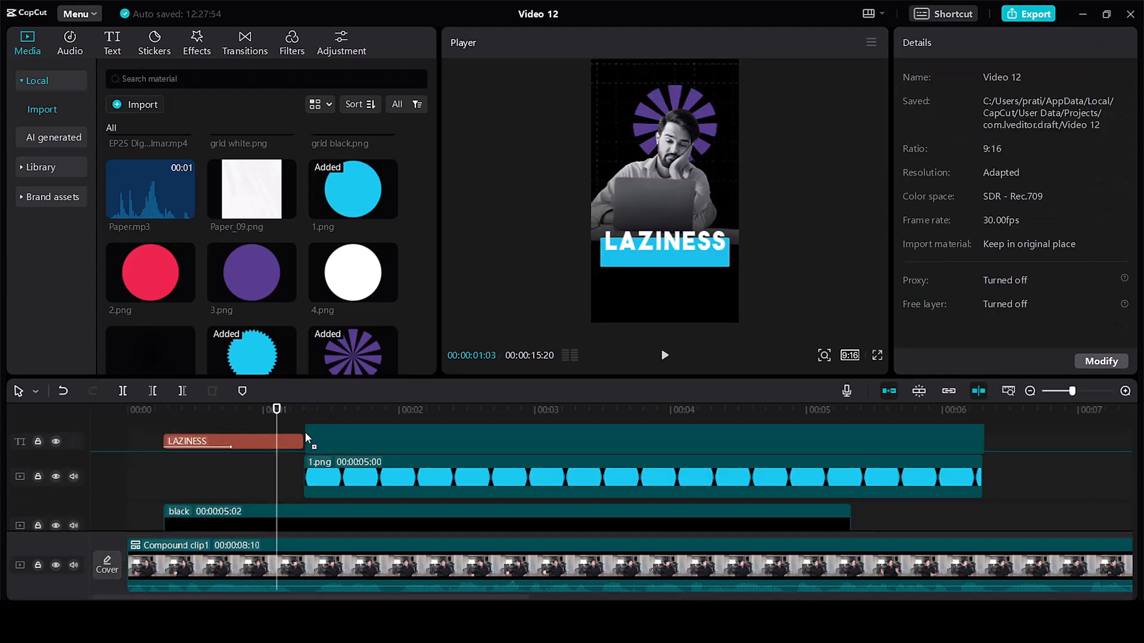
drag(305, 431, 305, 430)
drag(150, 273, 305, 462)
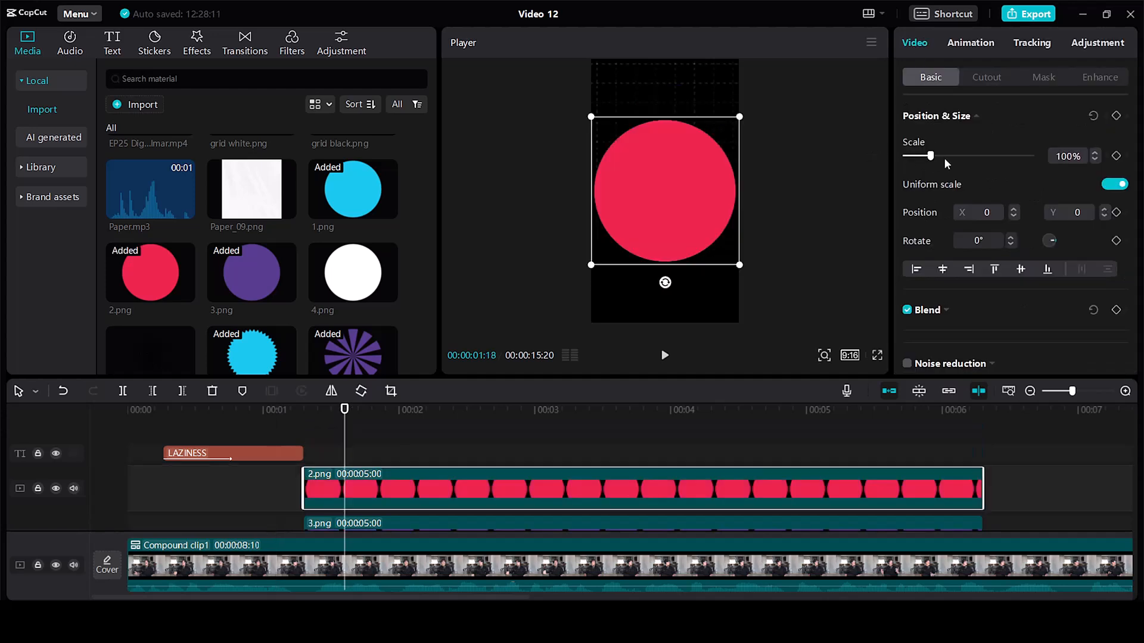
Step: Scale the red, purple and blue circles down to 60%
drag(931, 156, 920, 156)
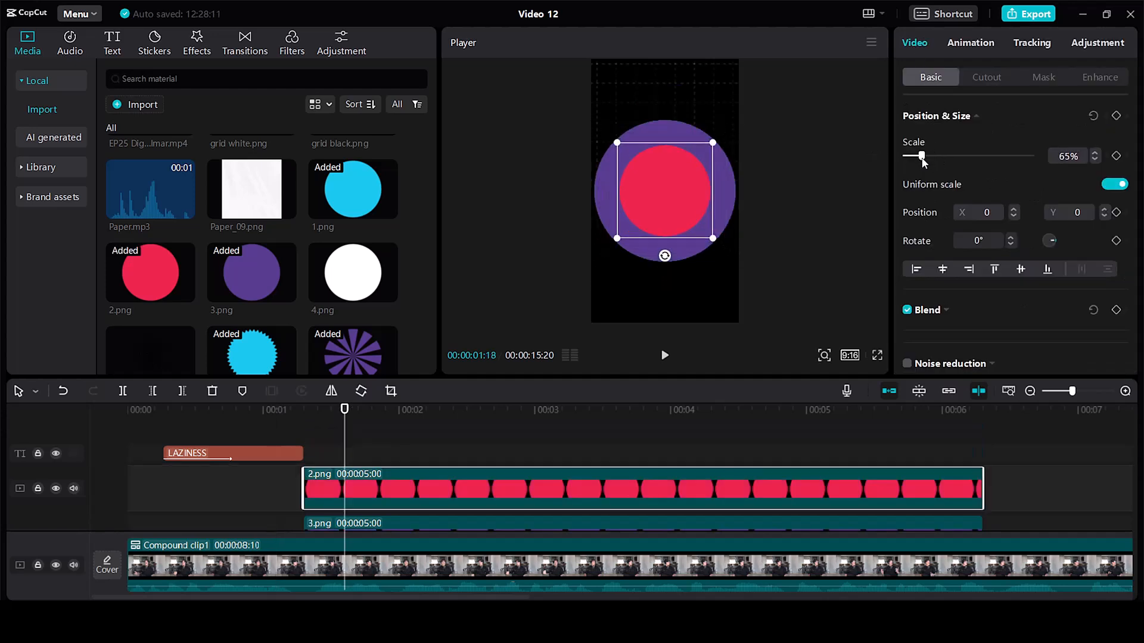
scroll(532, 433, down, 2)
click(487, 484)
click(1058, 156)
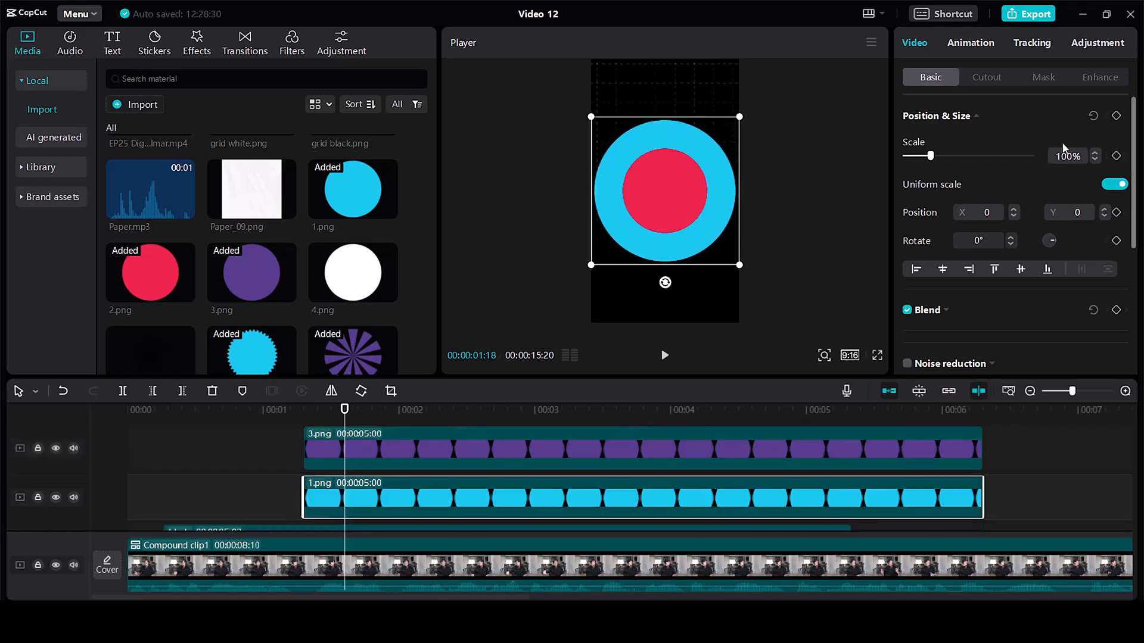
click(1032, 125)
Step: Arrange the circles in a vertical zigzag, with blue at the upper left, purple at the middle right and red at the lower left
drag(656, 206, 638, 280)
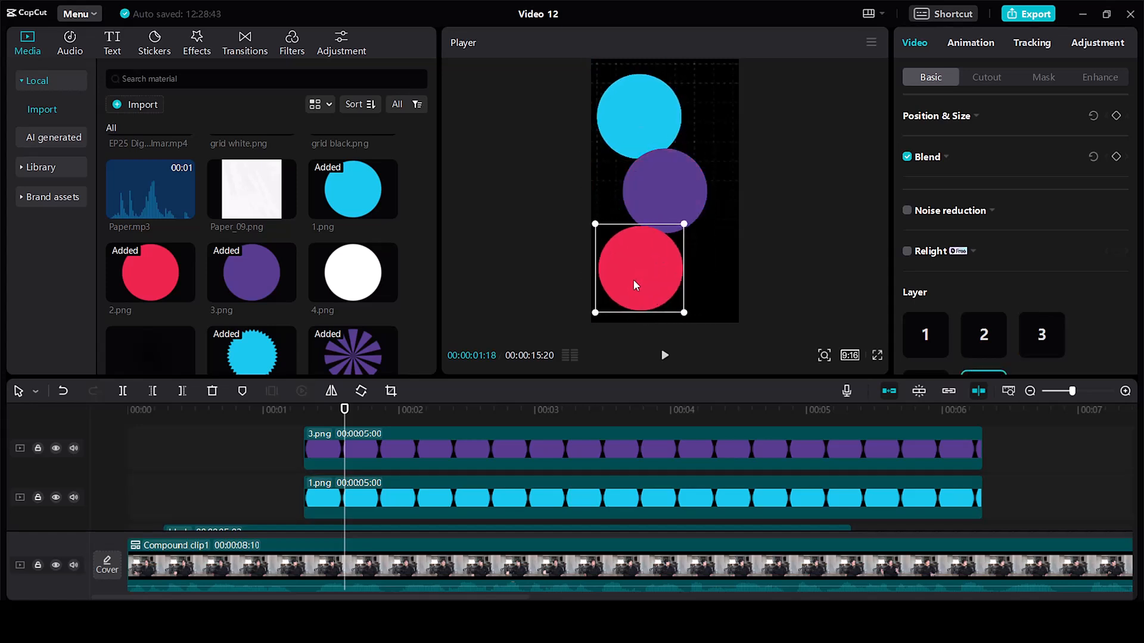
drag(668, 201, 700, 194)
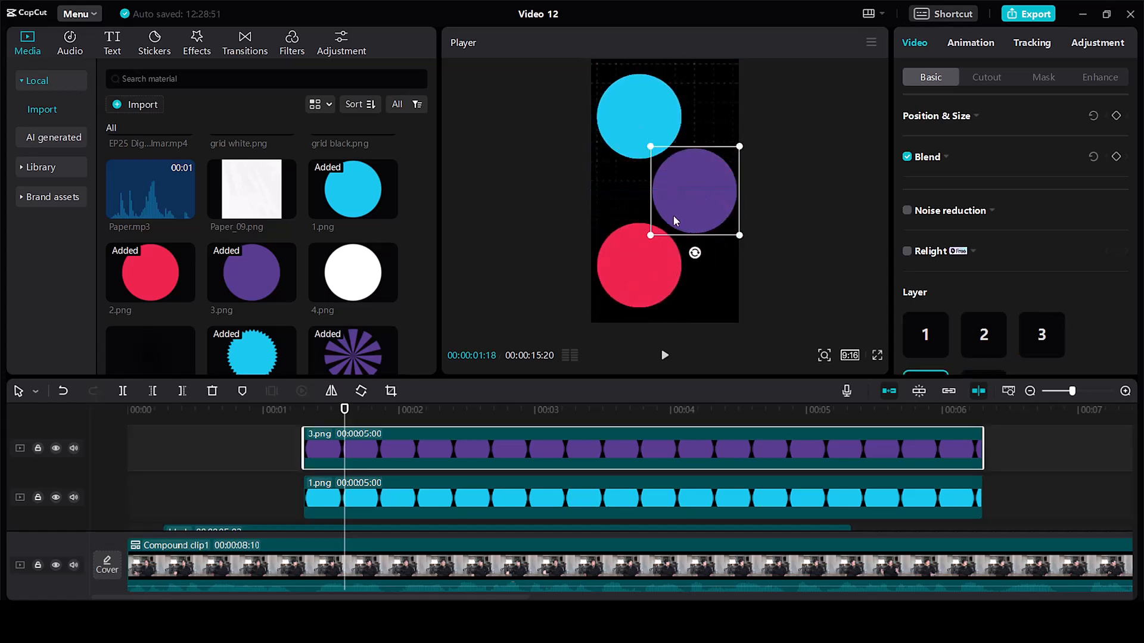
click(642, 280)
Step: Keyframe the blue circle's Position & Size to grow from 1% at its clip start to 60% ten frames on
click(384, 470)
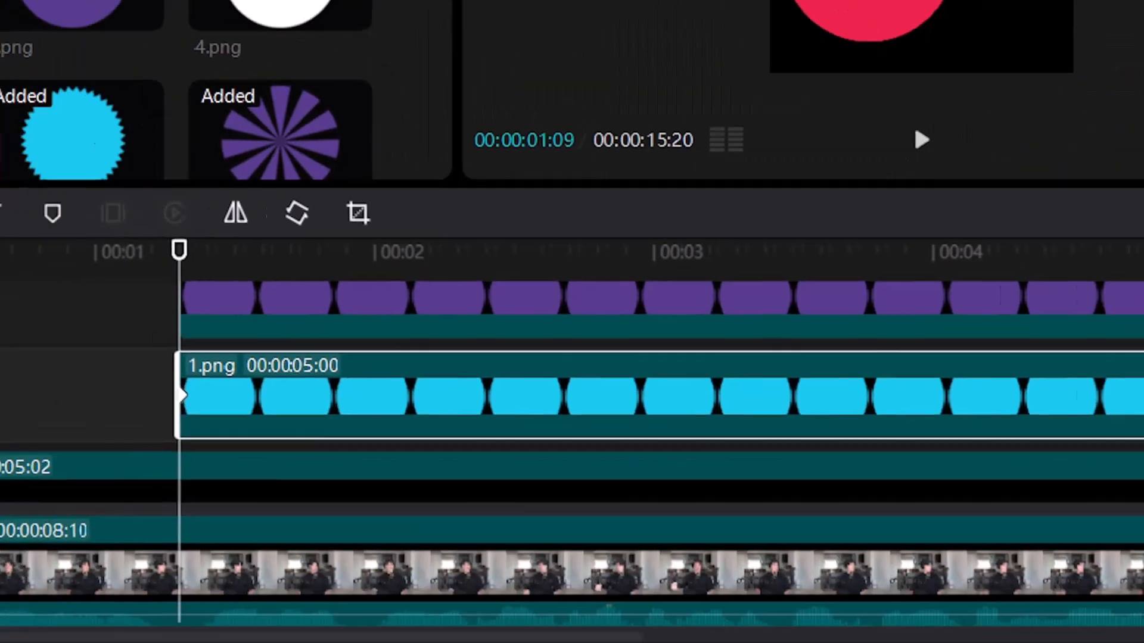
key(shift+Right)
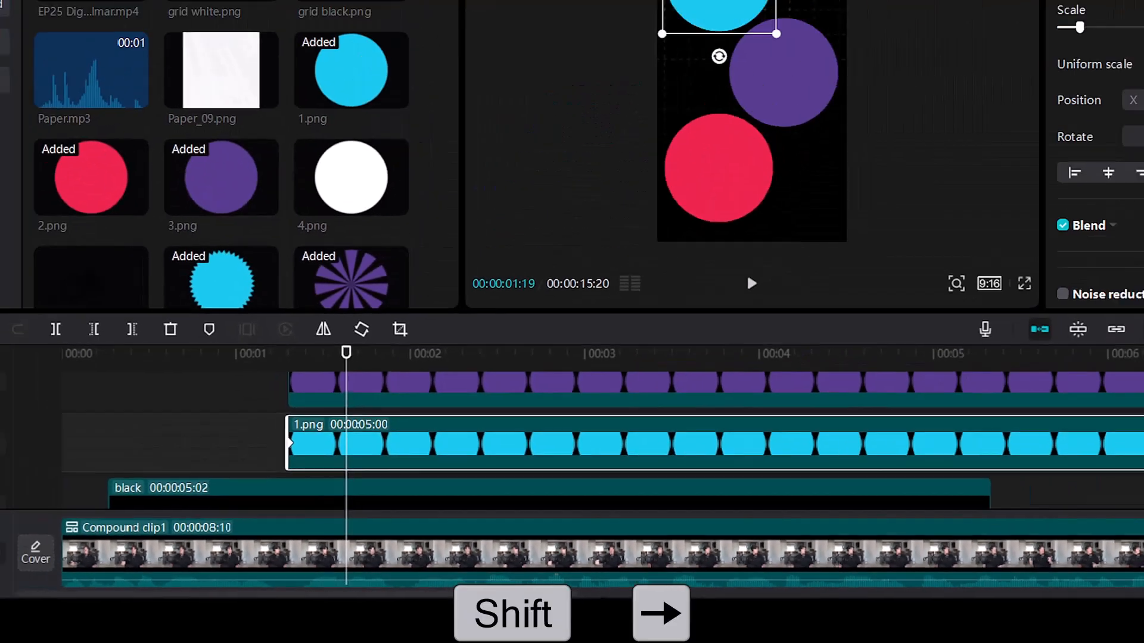
click(1116, 115)
key(shift+Left)
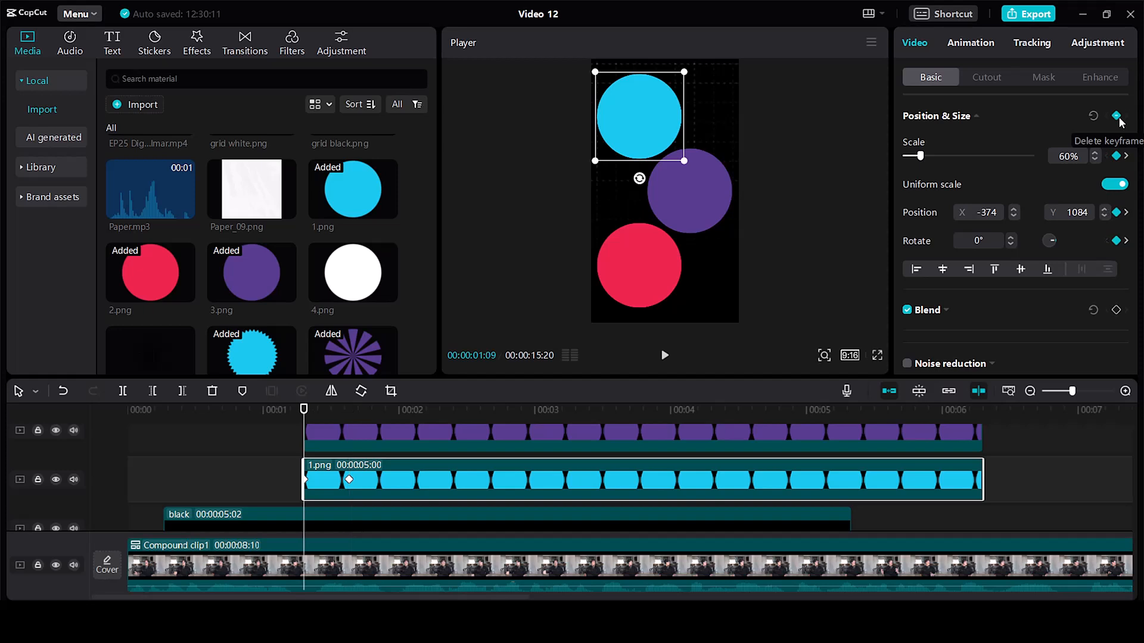
drag(920, 156, 906, 156)
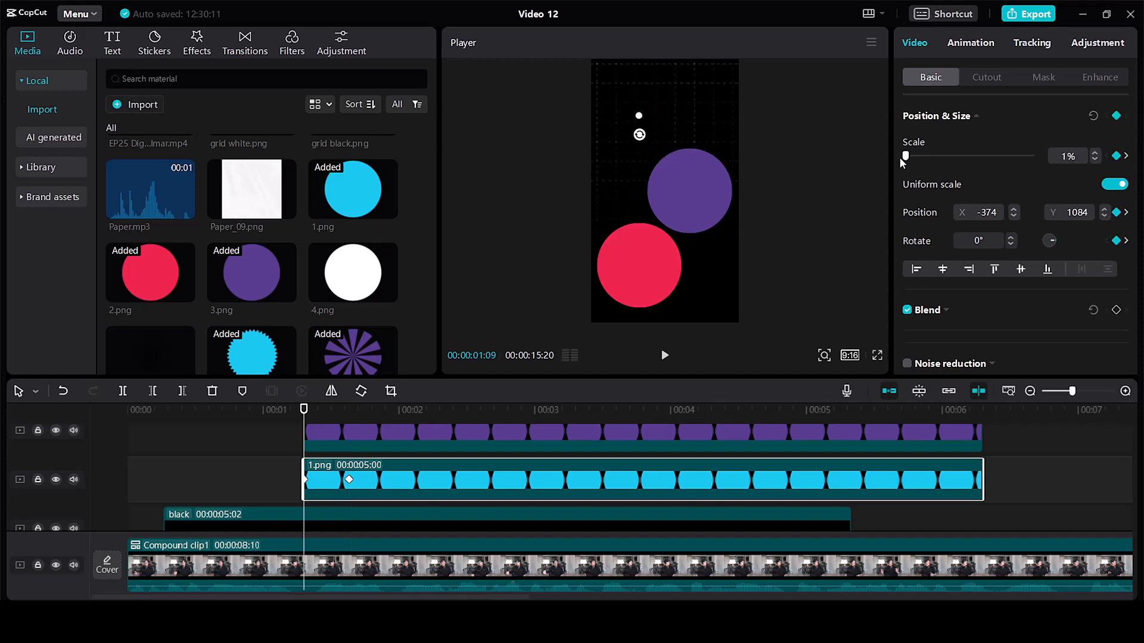
key(shift+Right)
Step: Stagger the circle clips so purple starts at about 00:00:02:23 and red at about 00:00:03:23
scroll(358, 488, up, 1)
drag(355, 485, 589, 449)
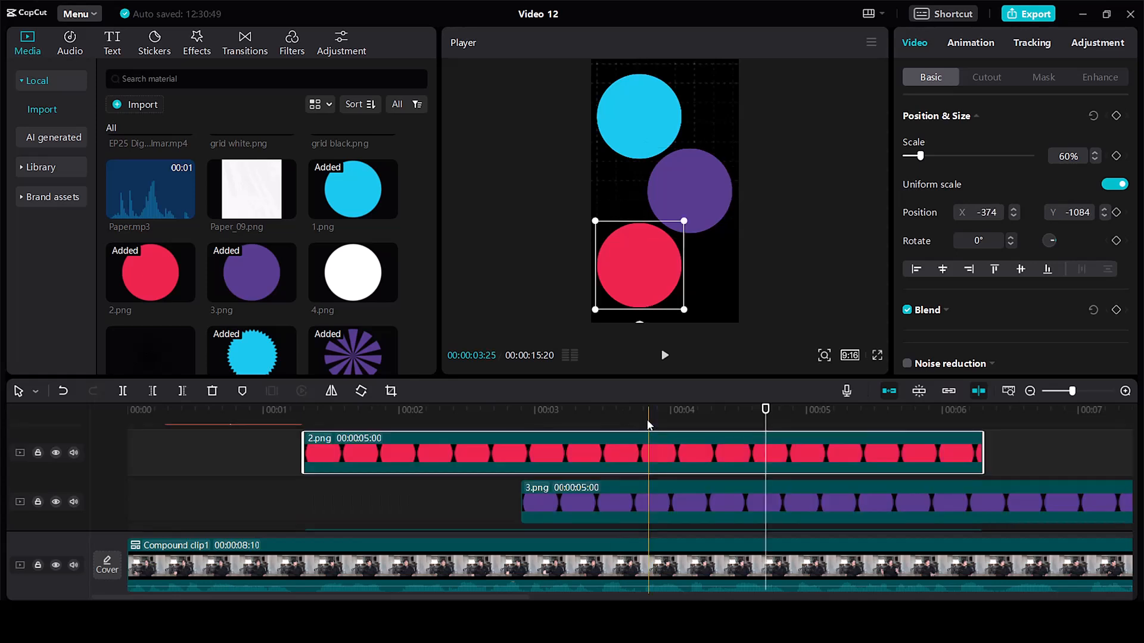
click(647, 424)
drag(646, 425, 639, 425)
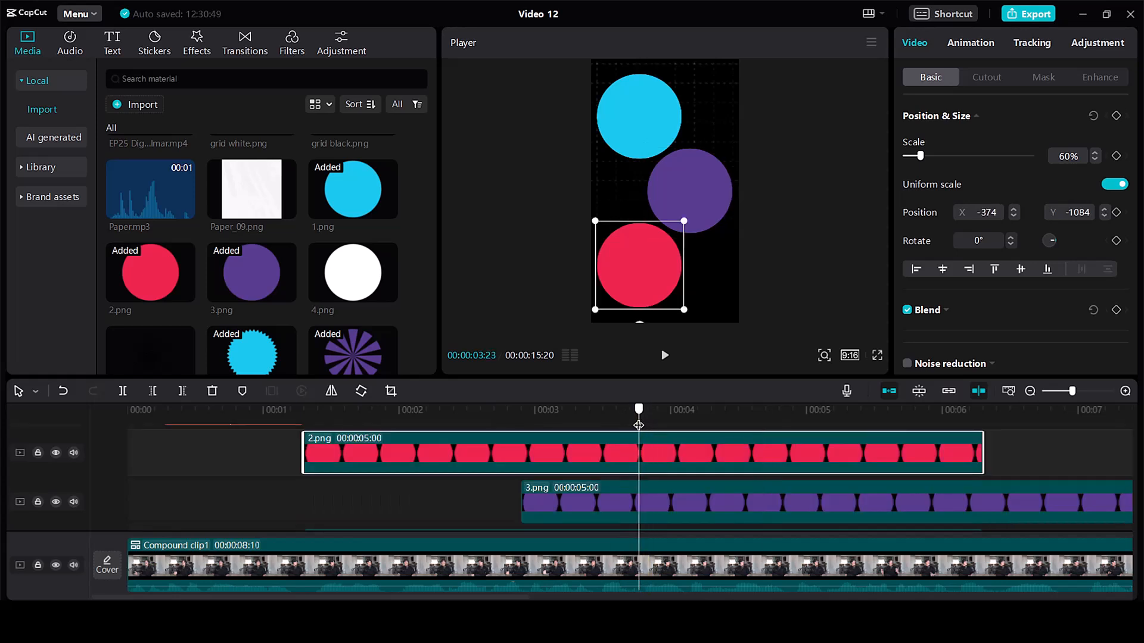
drag(361, 451, 695, 448)
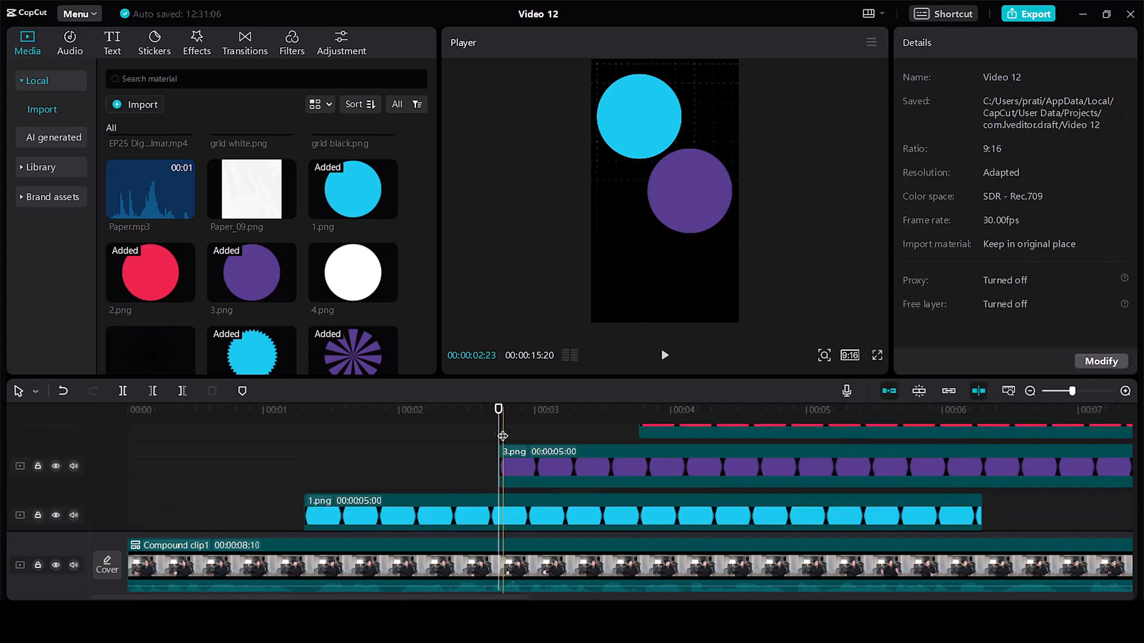
Step: Keyframe the purple circle's Position & Size to grow from minimum scale at its clip start to 60% ten frames on
click(502, 447)
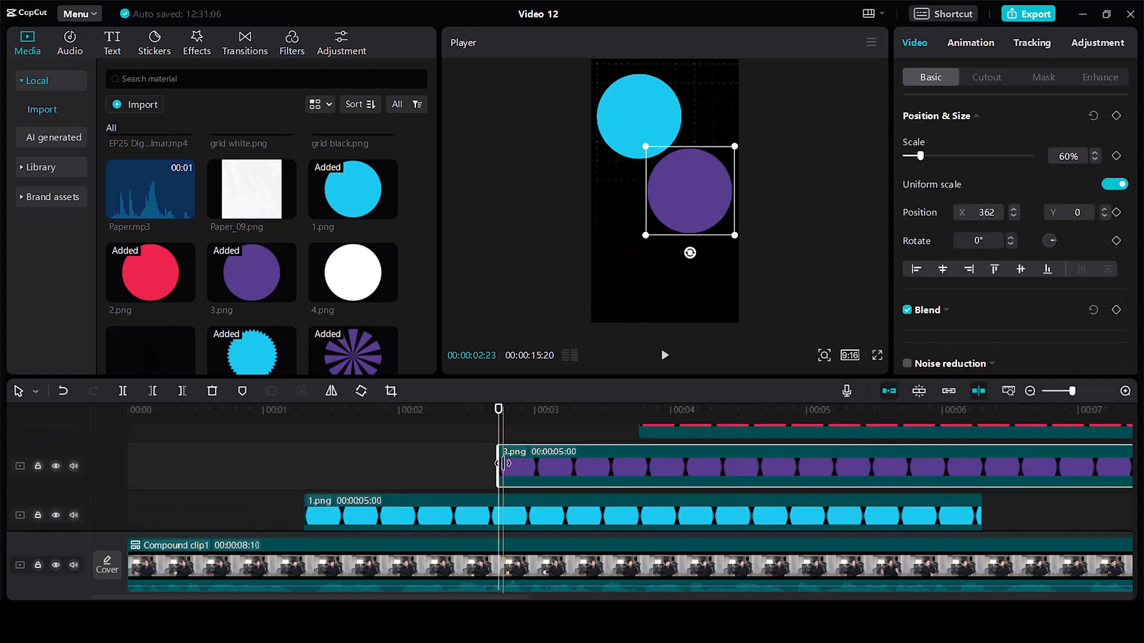
key(shift+Right)
click(1116, 116)
key(shift+Left)
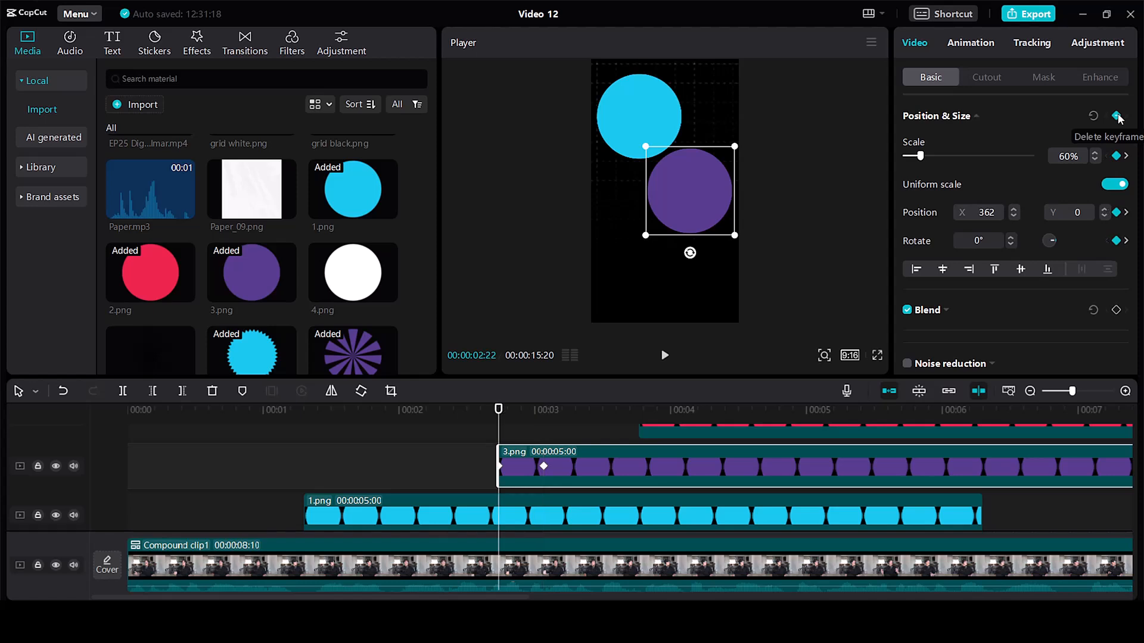
drag(921, 156, 891, 157)
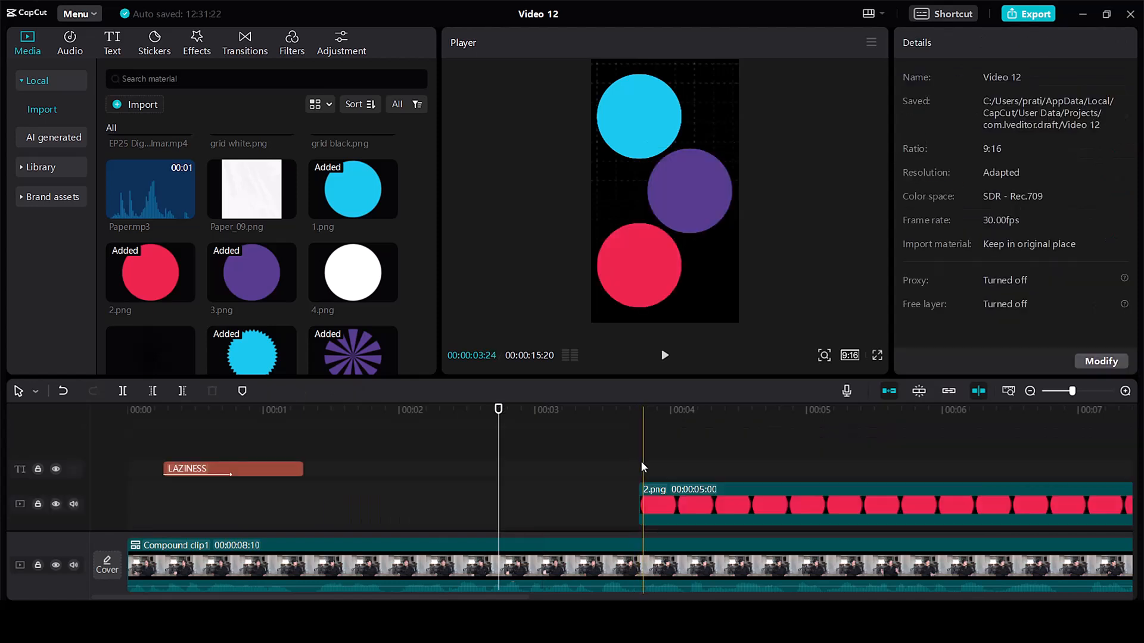
Step: Add Position & Size keyframes at the start of the red circle's clip for its entrance, then preview all three circles appearing
click(642, 466)
click(638, 468)
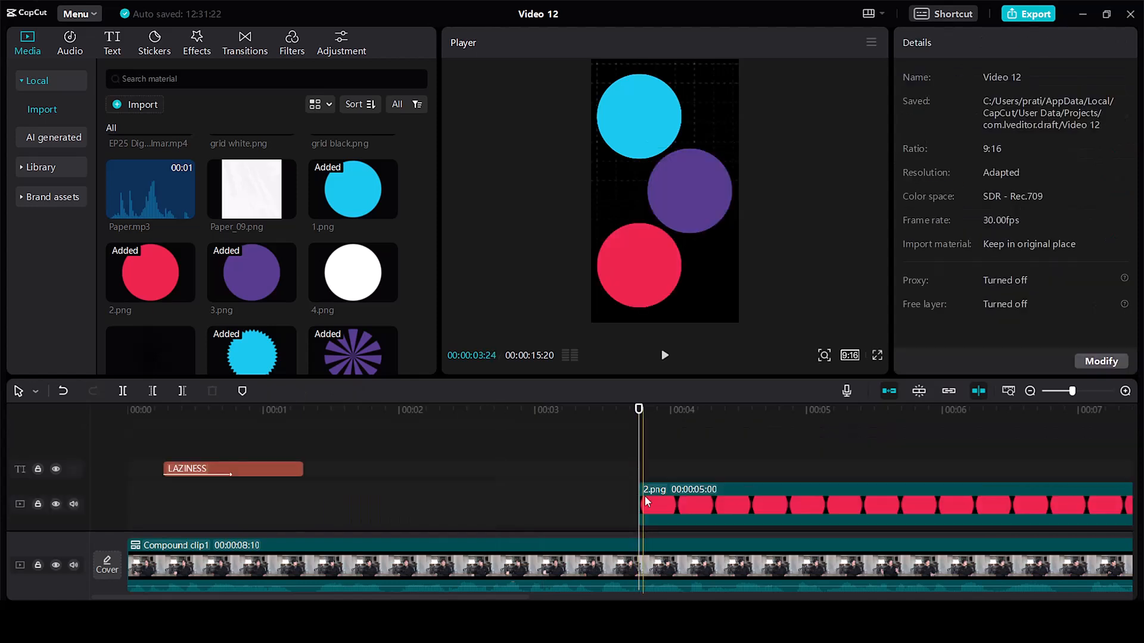
click(640, 491)
click(1115, 117)
key(Up)
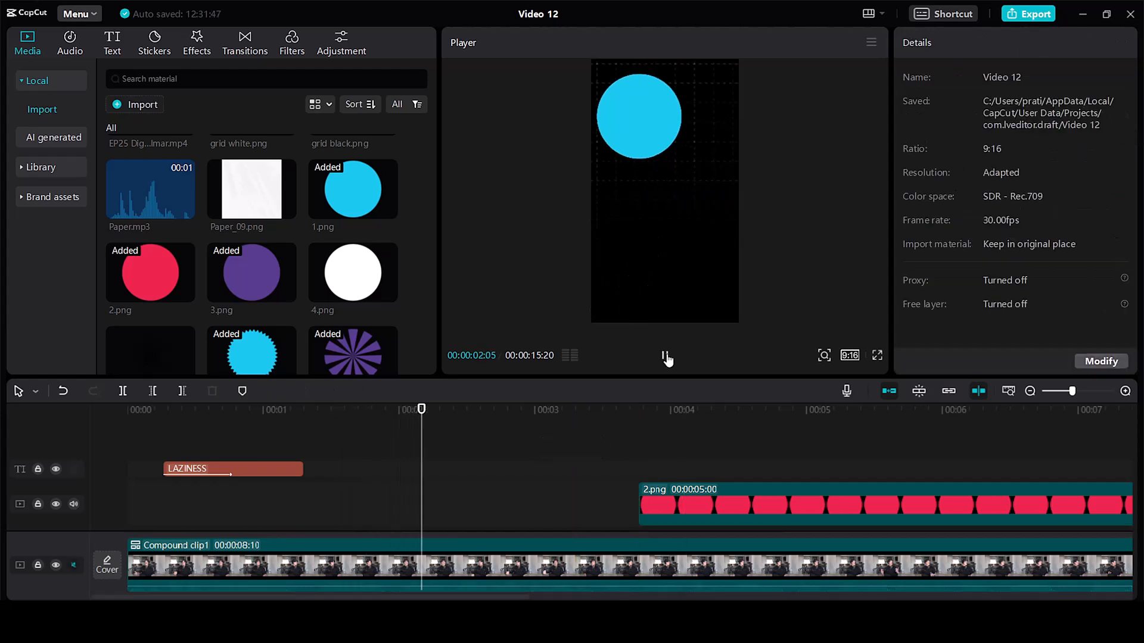
click(665, 357)
drag(733, 415, 685, 415)
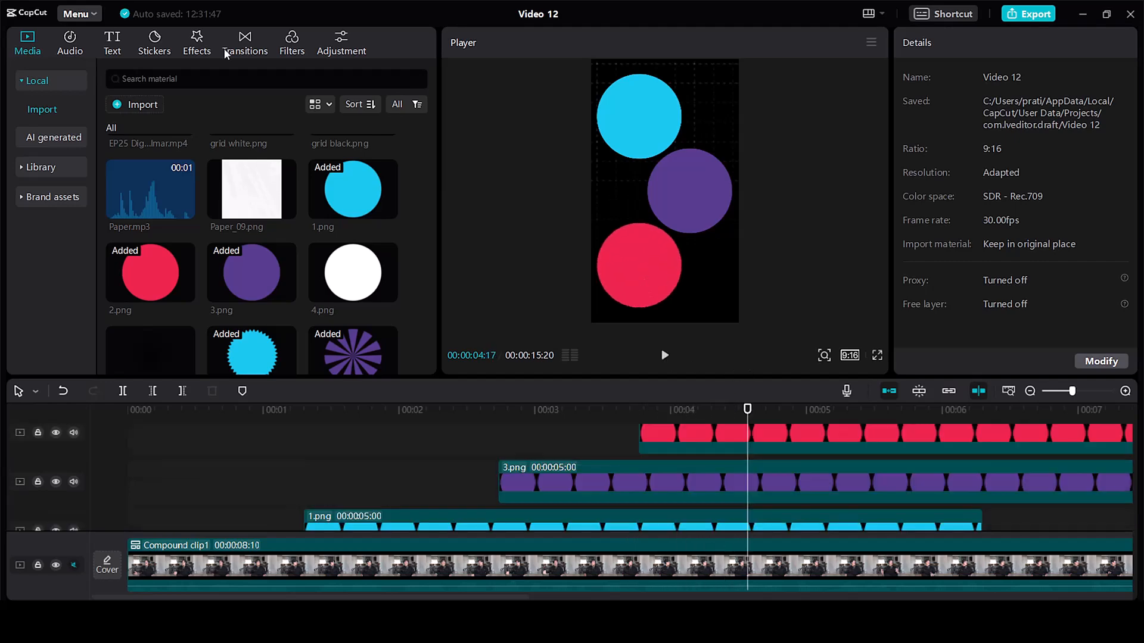
Step: Apply the Doodle Diary effect to the circle clips with Color, Filters and Stickers set to 0
click(191, 45)
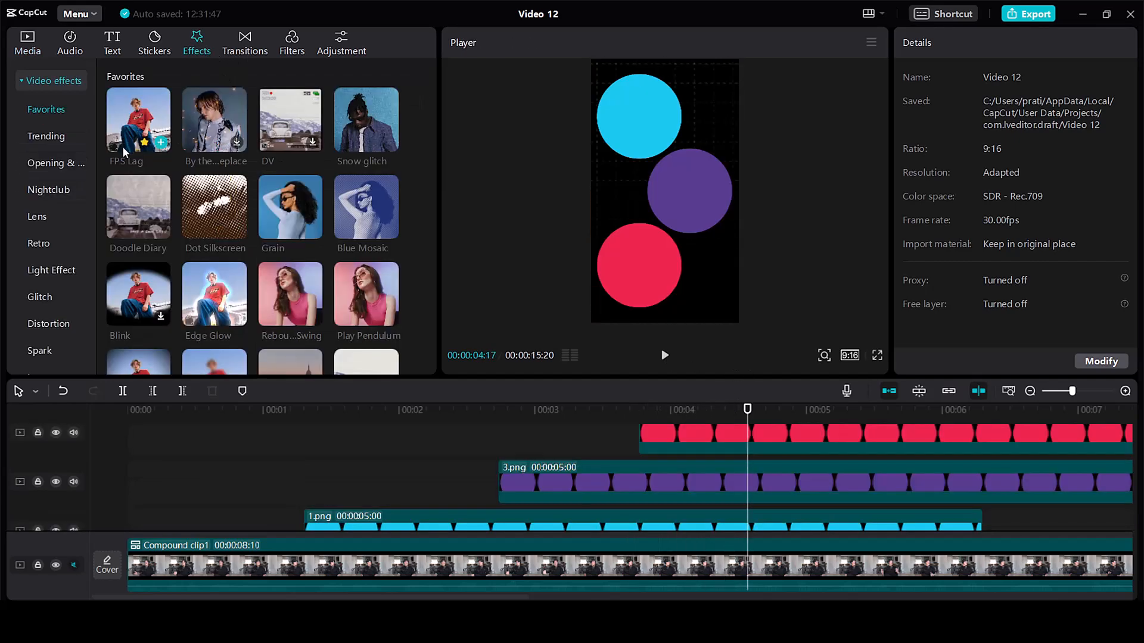
mouse_move(119, 212)
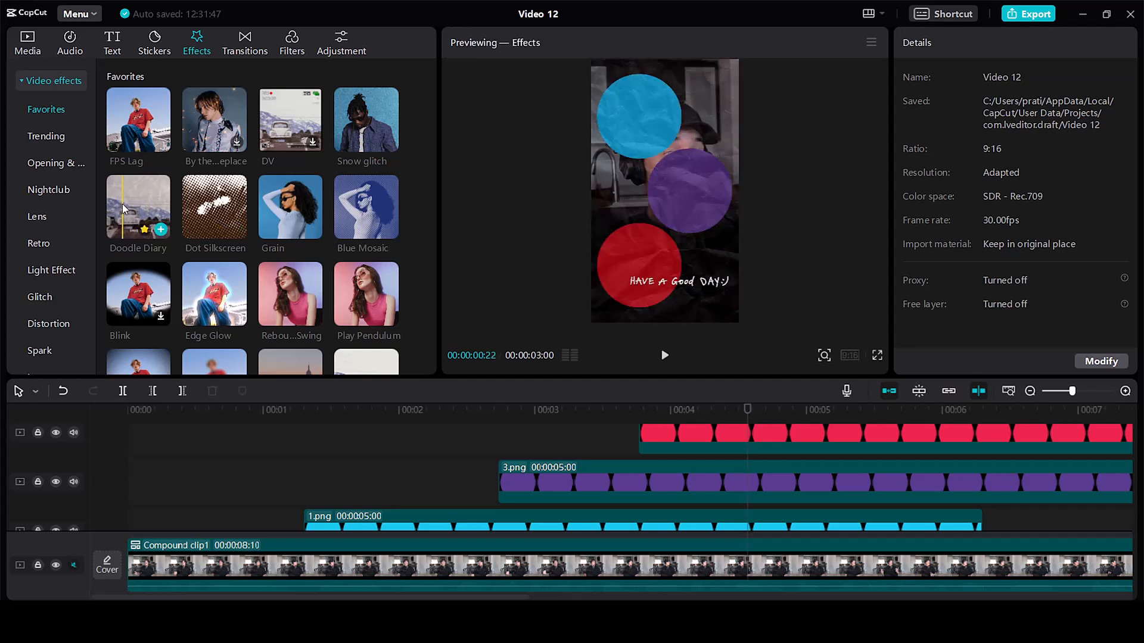
mouse_move(124, 208)
mouse_down()
mouse_move(685, 446)
mouse_move(675, 441)
mouse_up()
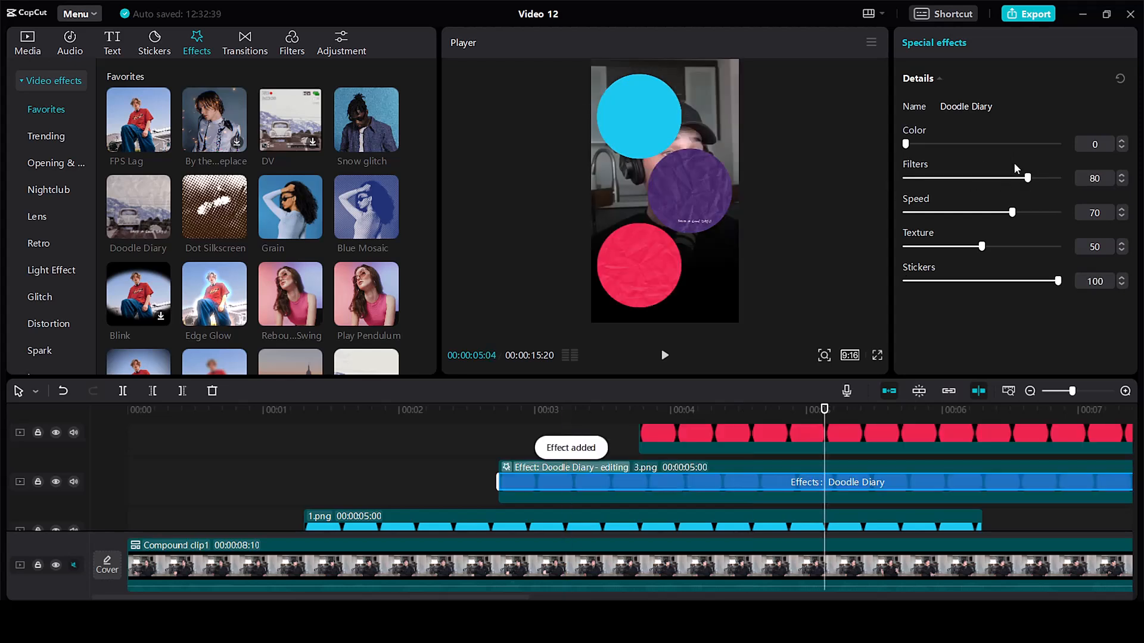
drag(1058, 280, 902, 278)
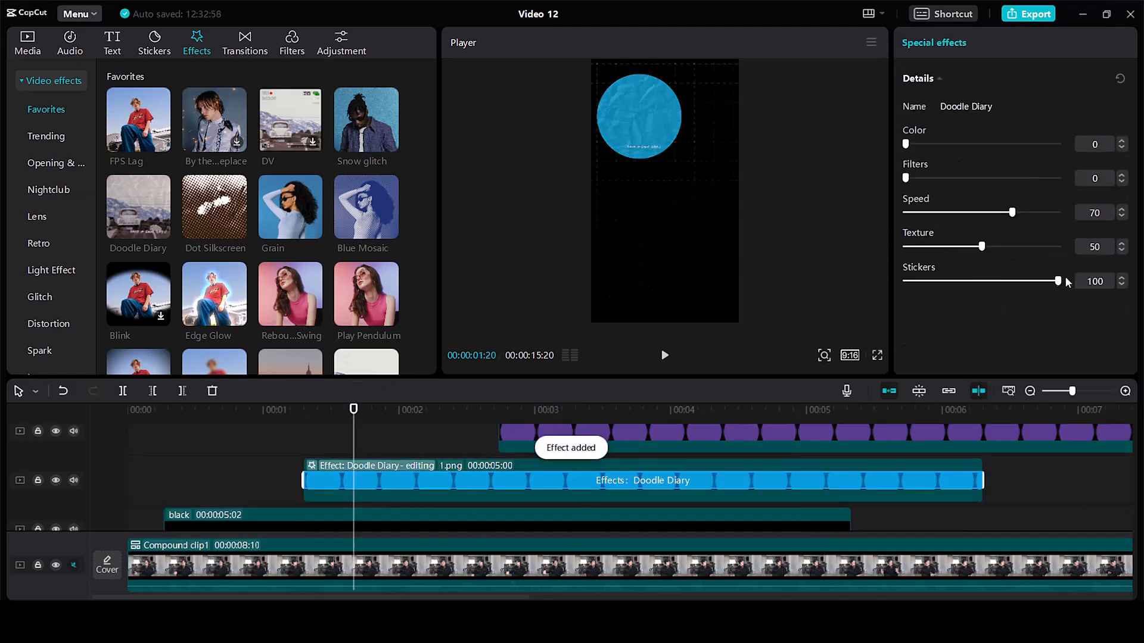
drag(1059, 281, 843, 287)
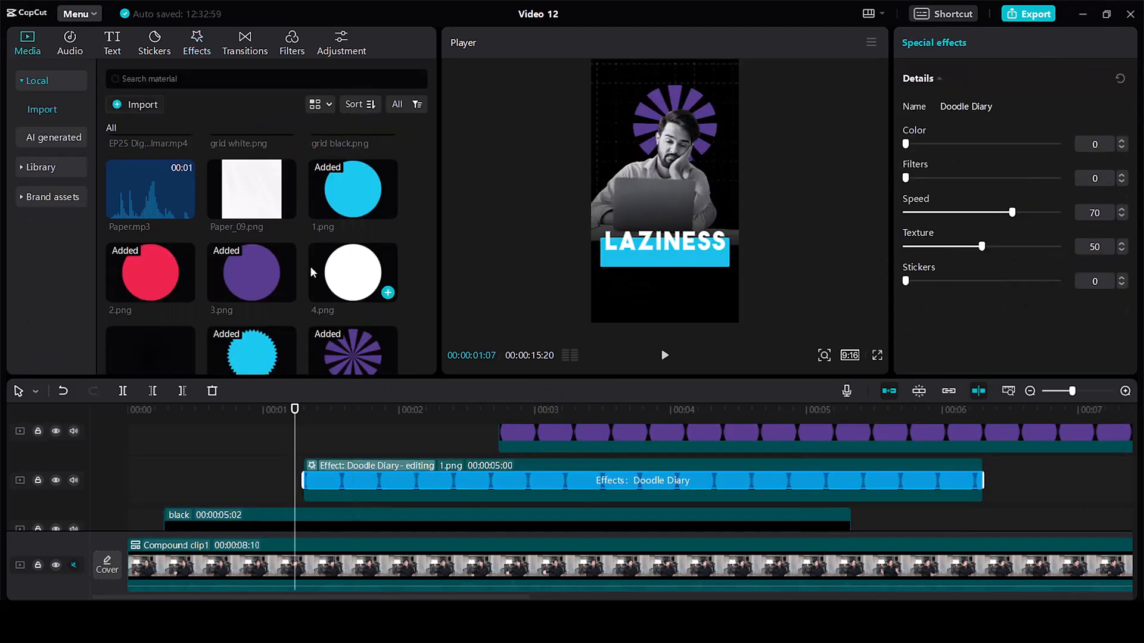
Step: Shift the blue circle's clip slightly later on the timeline and add 14.png on a track above it
scroll(303, 264, up, 1)
scroll(278, 262, down, 2)
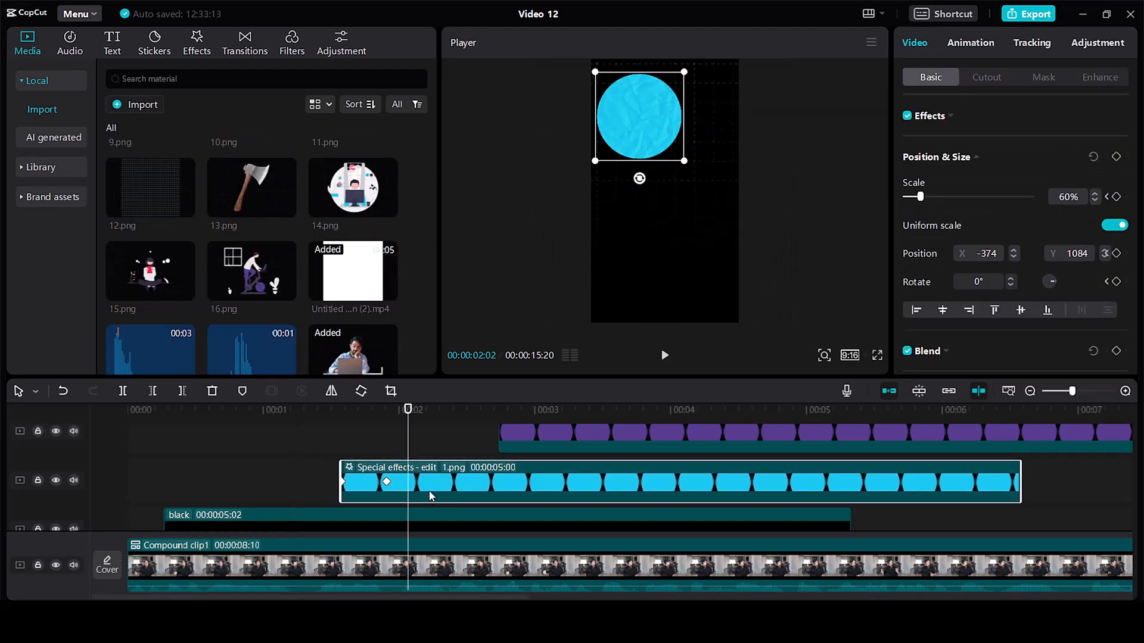
drag(429, 493, 428, 494)
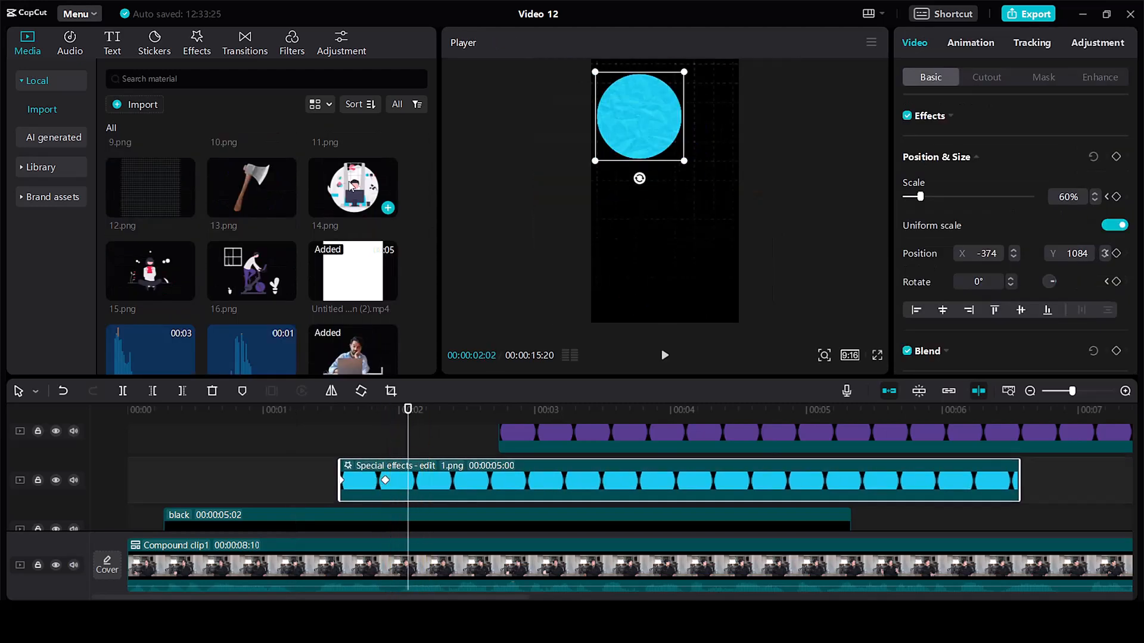
drag(344, 192, 397, 476)
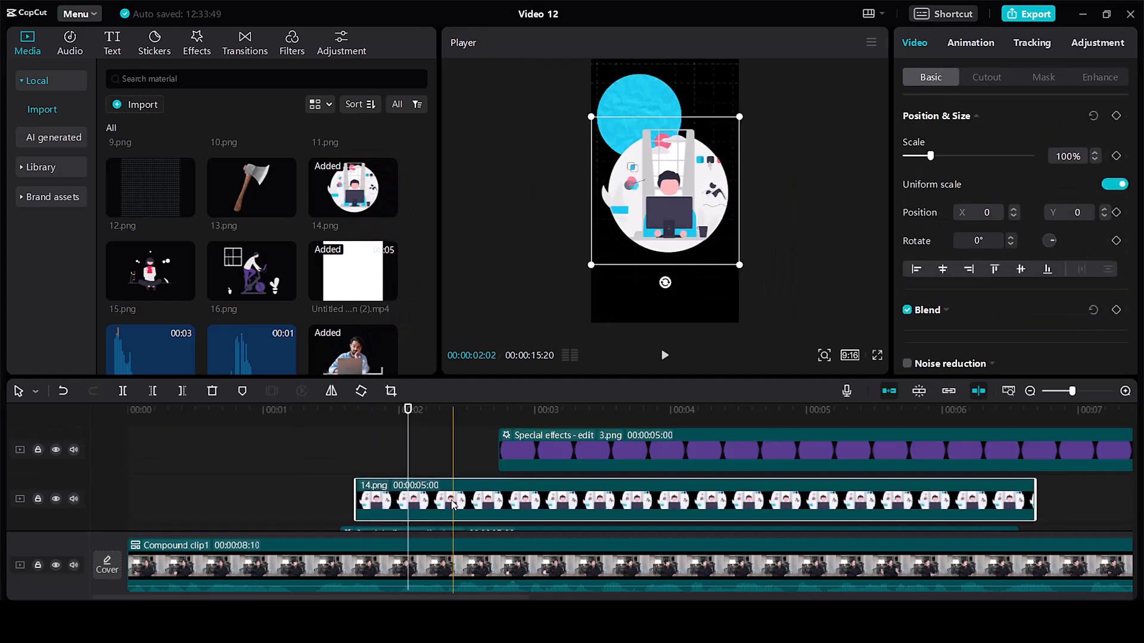
Step: Scale 14.png to 53%, centre it inside the blue circle and apply an In animation to it
drag(741, 122, 706, 155)
drag(697, 196, 671, 124)
click(971, 42)
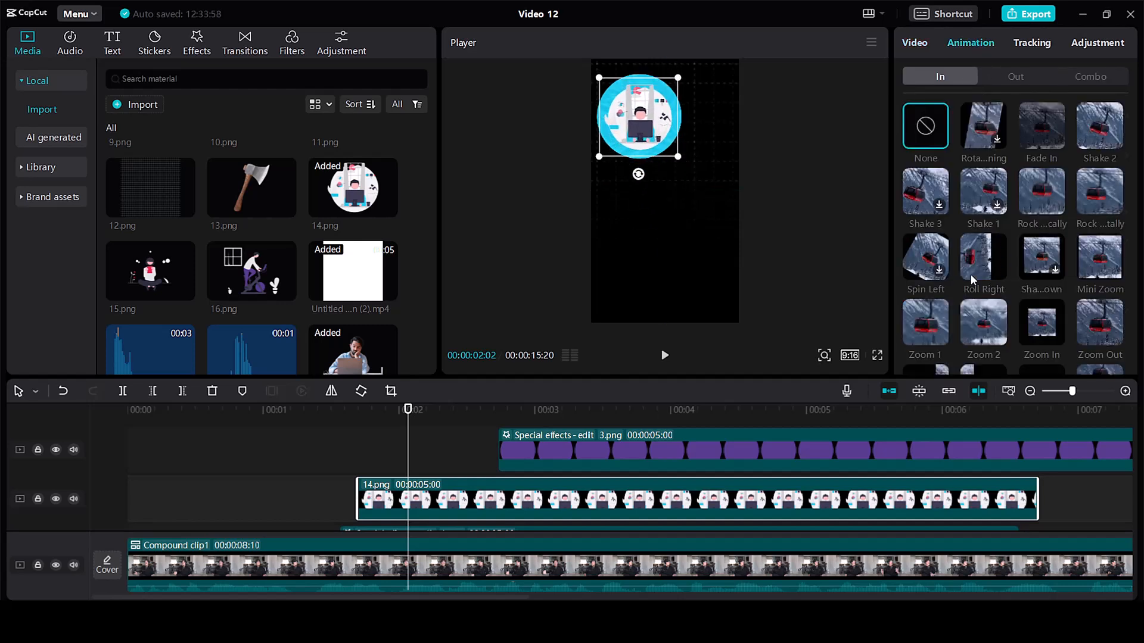
scroll(1040, 264, down, 1)
click(1037, 264)
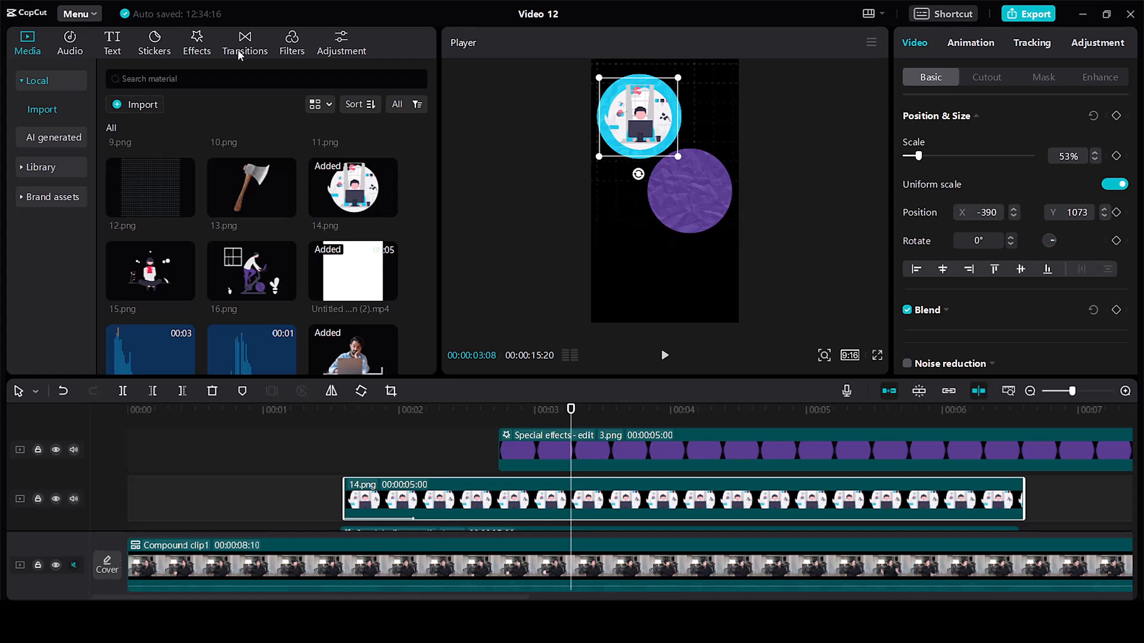
Step: Apply the Play Pendulum effect to 14.png with Twist and Strength both reduced to 7
click(202, 47)
drag(371, 295, 419, 508)
drag(990, 181, 928, 149)
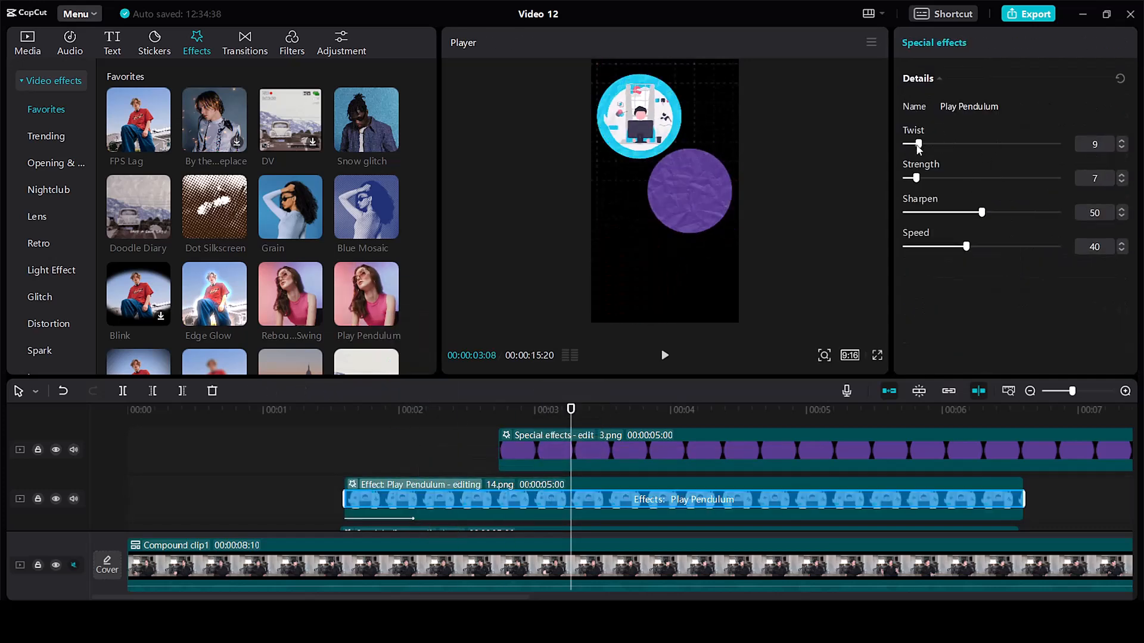
Step: Add 15.png on a track above the purple circle's clip, starting just after the circle appears
click(27, 46)
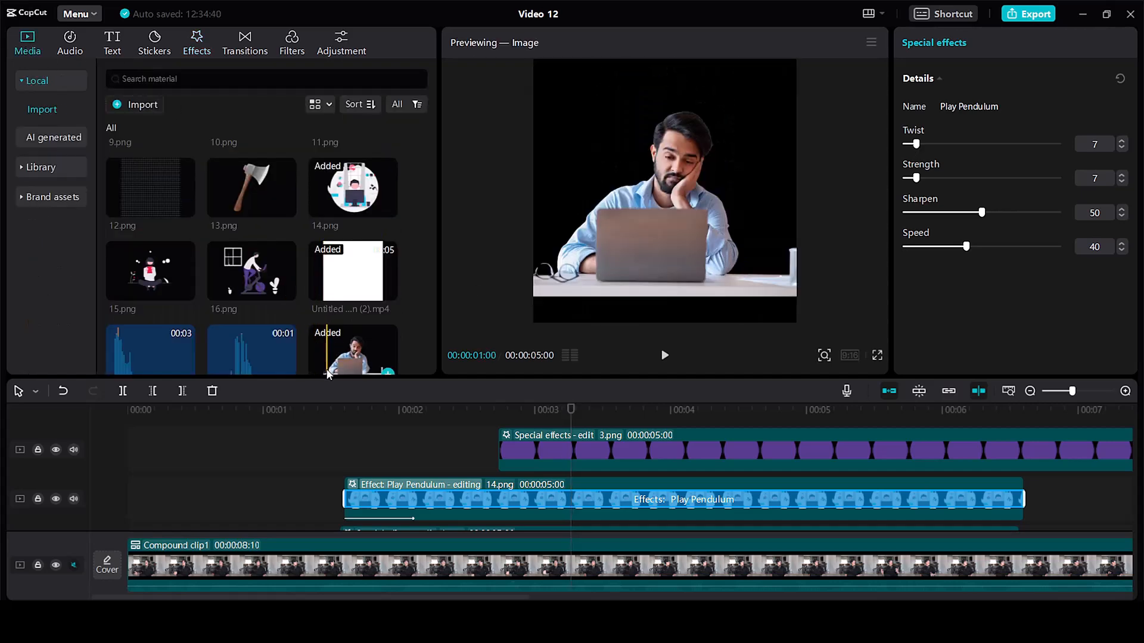
scroll(316, 357, up, 1)
scroll(564, 462, up, 2)
click(502, 410)
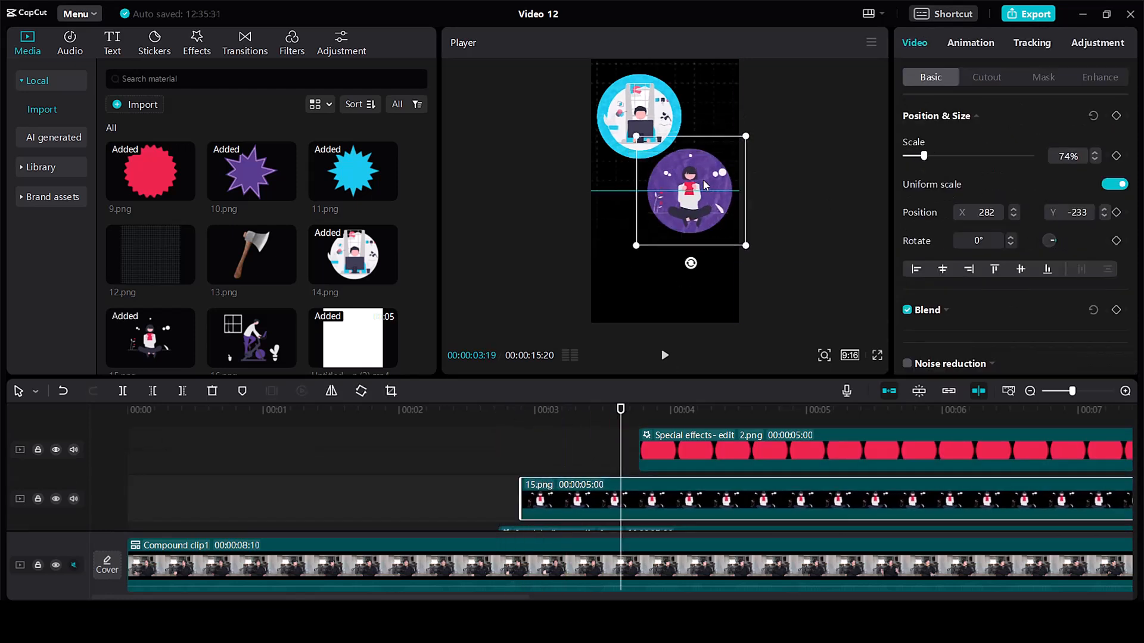
Step: Scale 15.png to 64%, centre it inside the purple circle and apply the Zoom In animation to it
drag(725, 143, 741, 142)
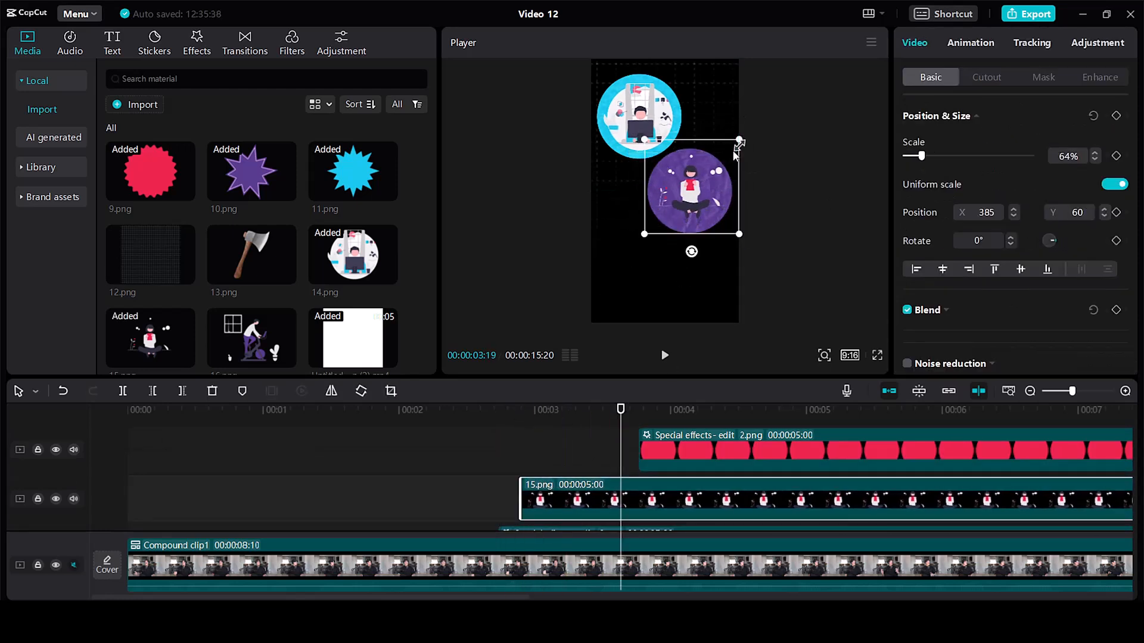
click(971, 42)
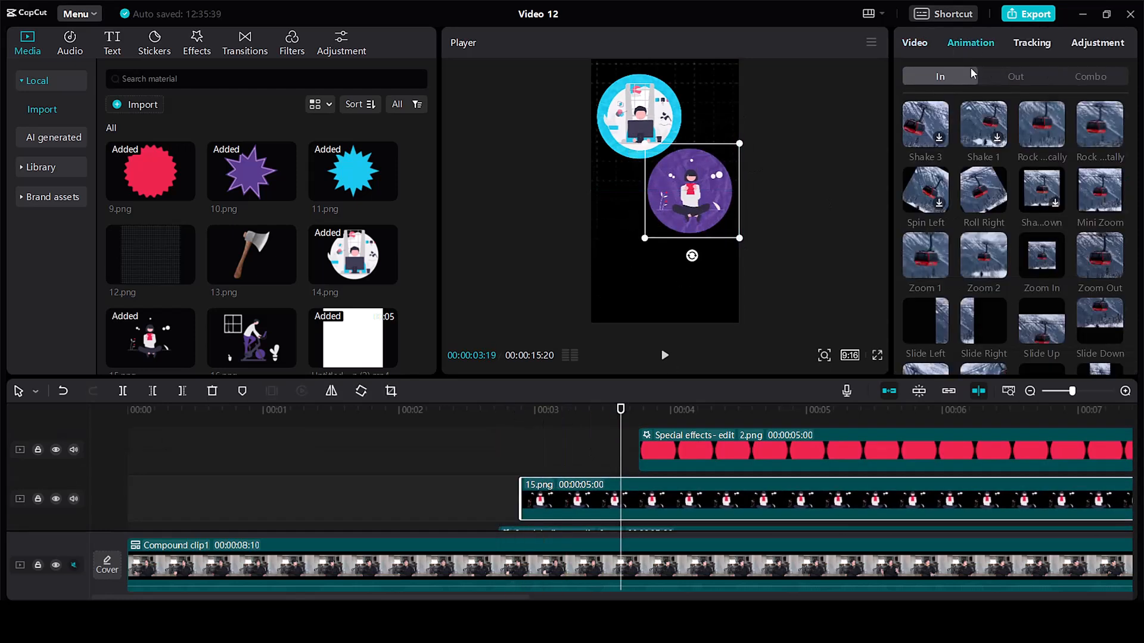
click(1042, 267)
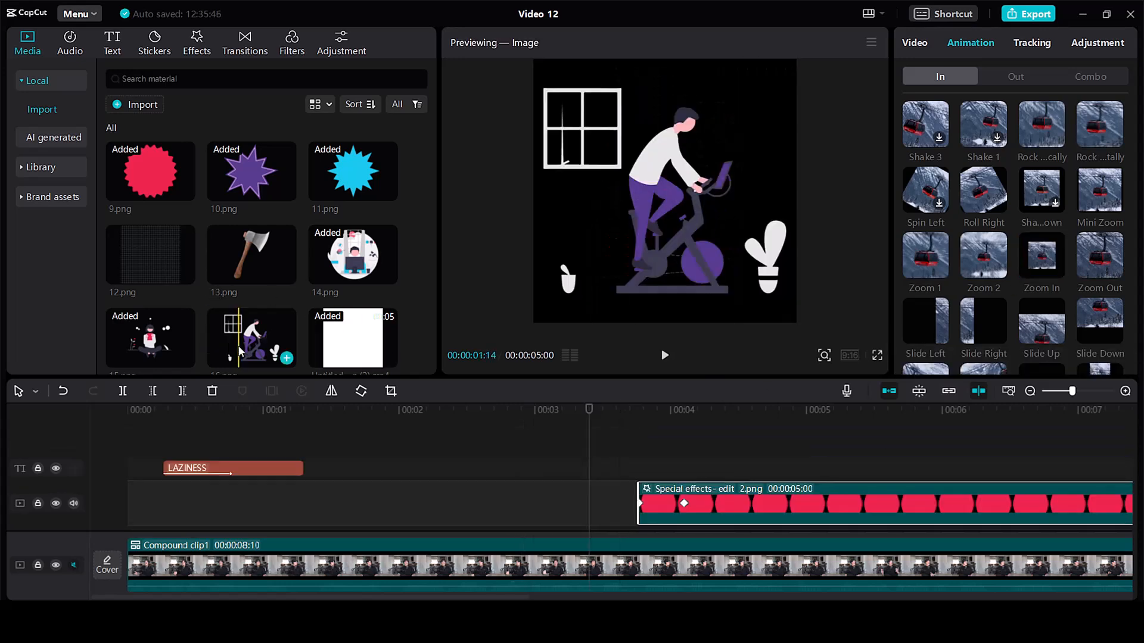
Step: Add 16.png above the red circle's clip, fit it inside the circle at 43% scale and apply the Zoom In animation
drag(280, 334, 733, 494)
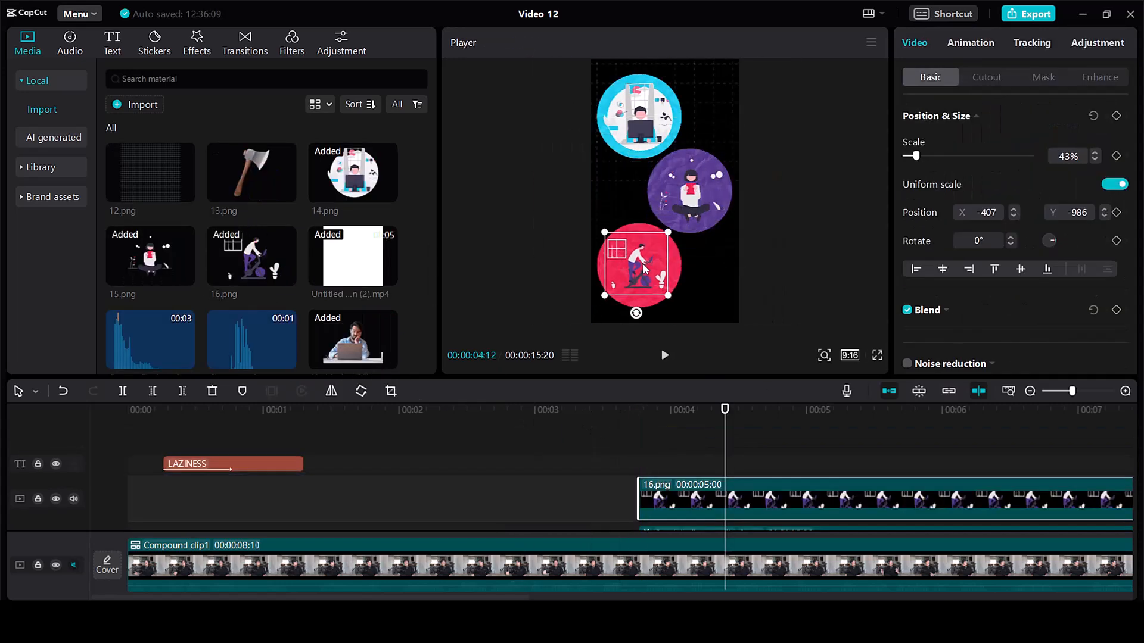
click(998, 49)
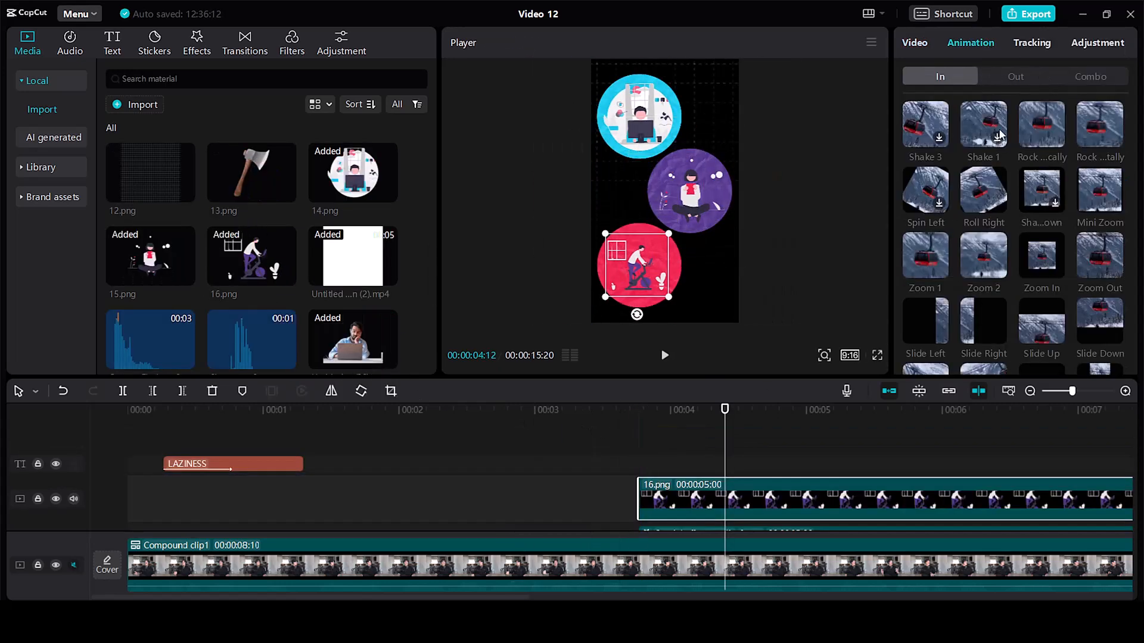
click(1038, 263)
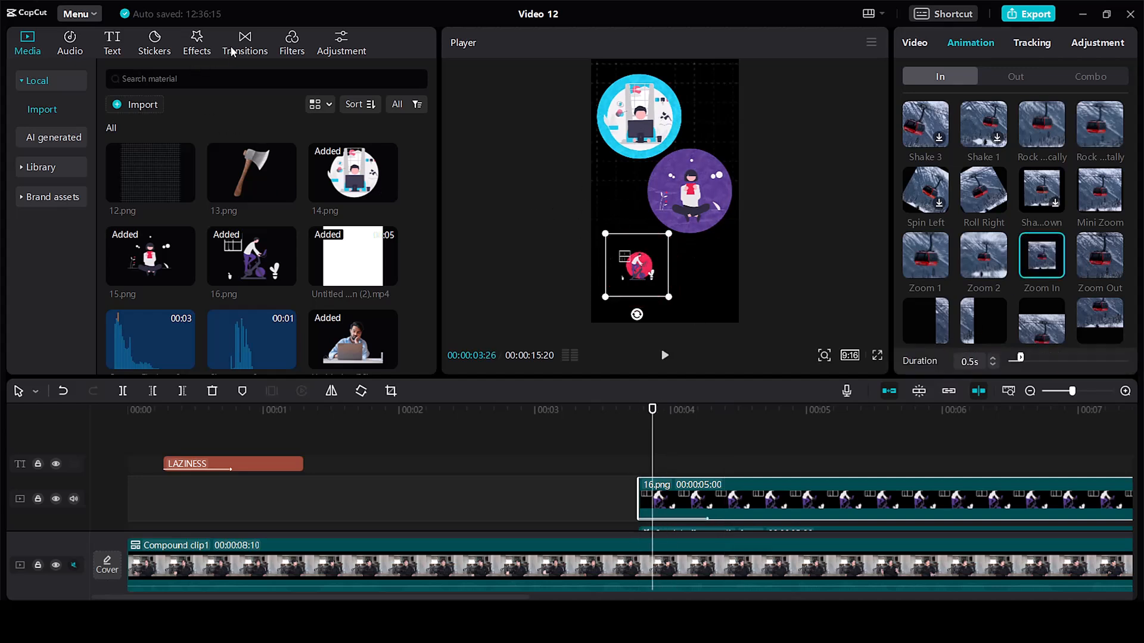
Step: Apply the Play Pendulum effect to 16.png and reduce its Strength and Twist
click(197, 43)
drag(367, 293, 724, 494)
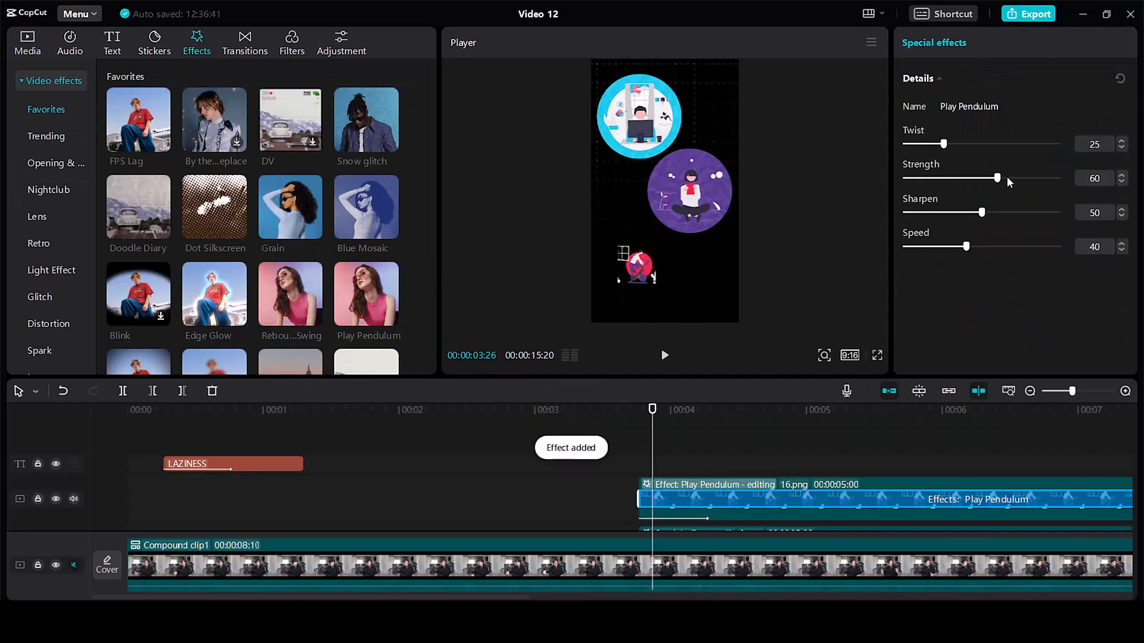
drag(971, 180, 914, 185)
drag(946, 144, 922, 145)
Step: Apply the Play Pendulum effect to 15.png with Strength reduced to about 11 and a lower Twist
click(534, 445)
drag(534, 442, 569, 492)
drag(994, 187, 922, 186)
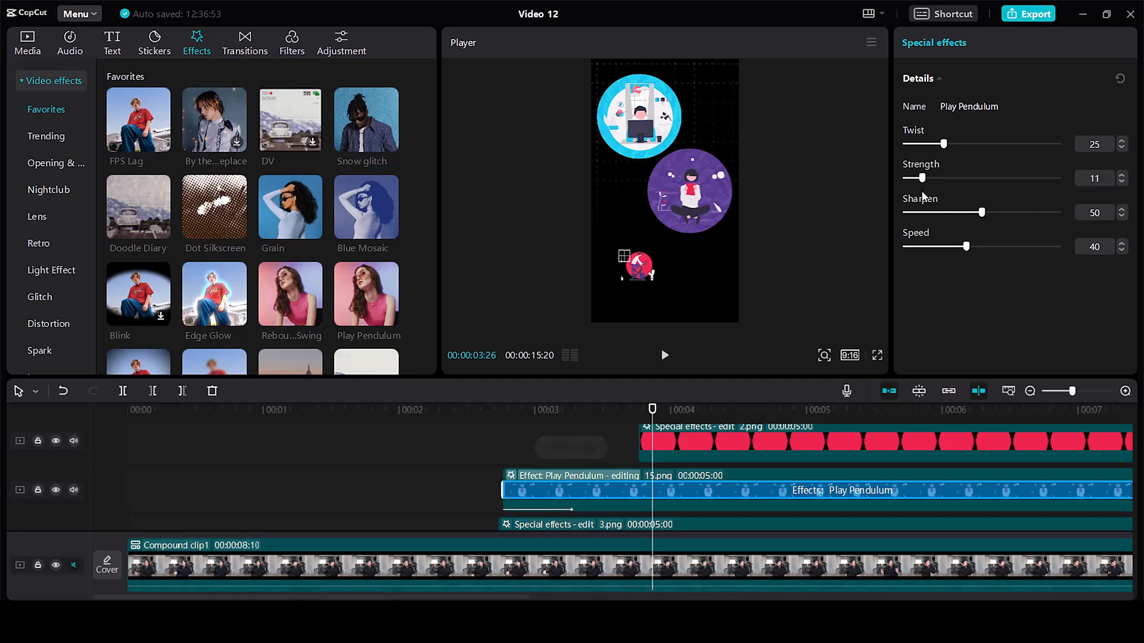
drag(922, 149, 925, 150)
Step: Cut the illustration clips 14.png, 15.png and 16.png so that they all end at 00:00:04:25
click(378, 431)
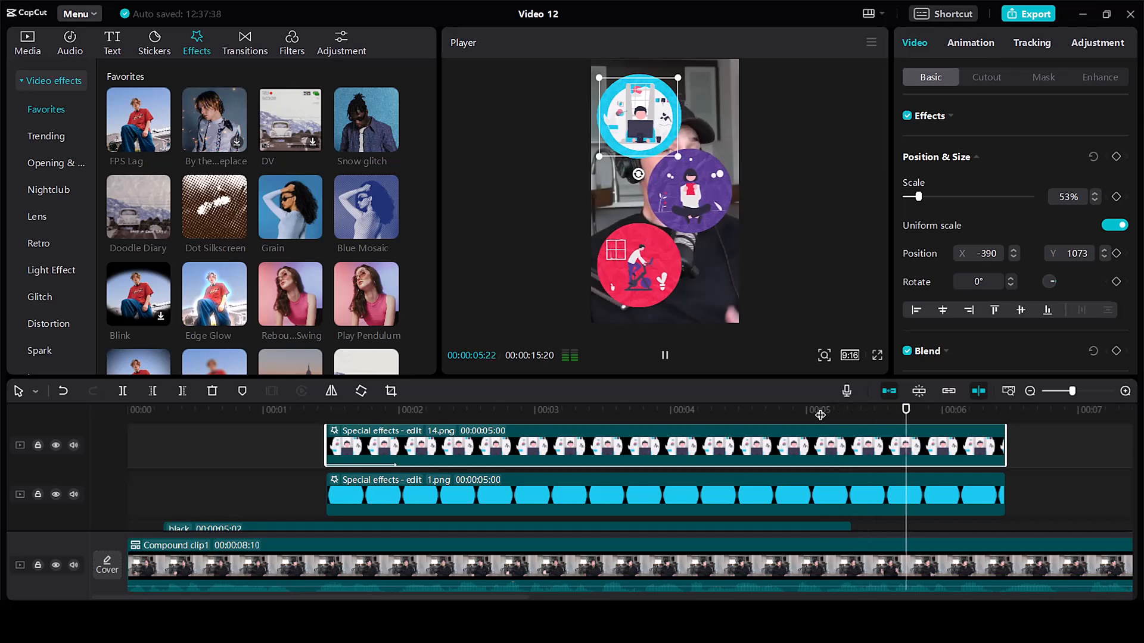
key(space)
click(791, 416)
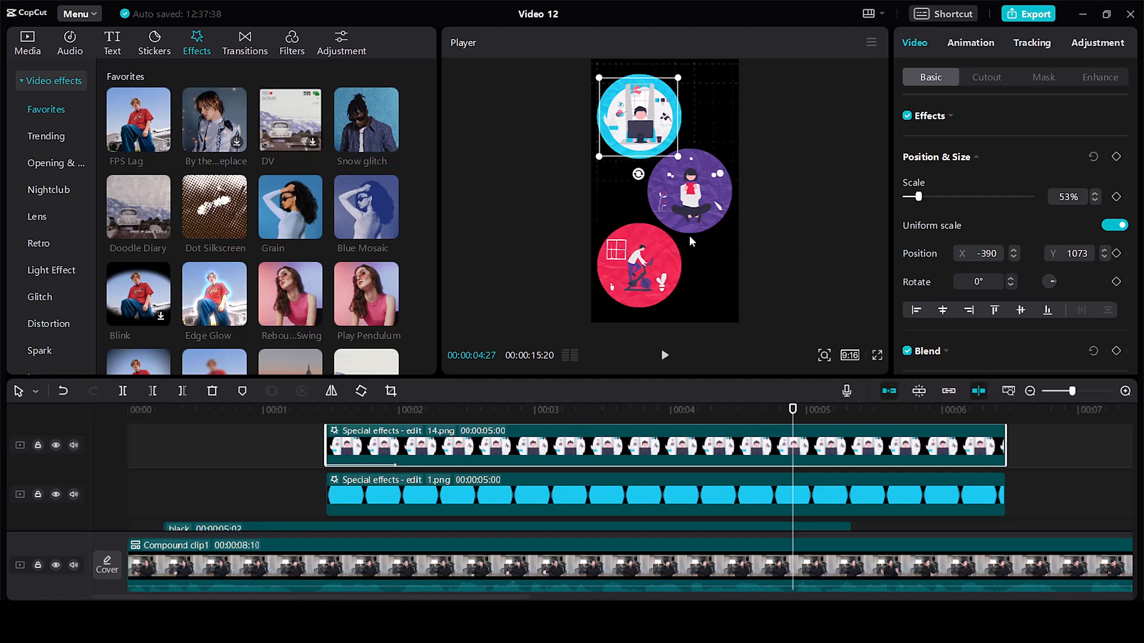
drag(1004, 444, 782, 442)
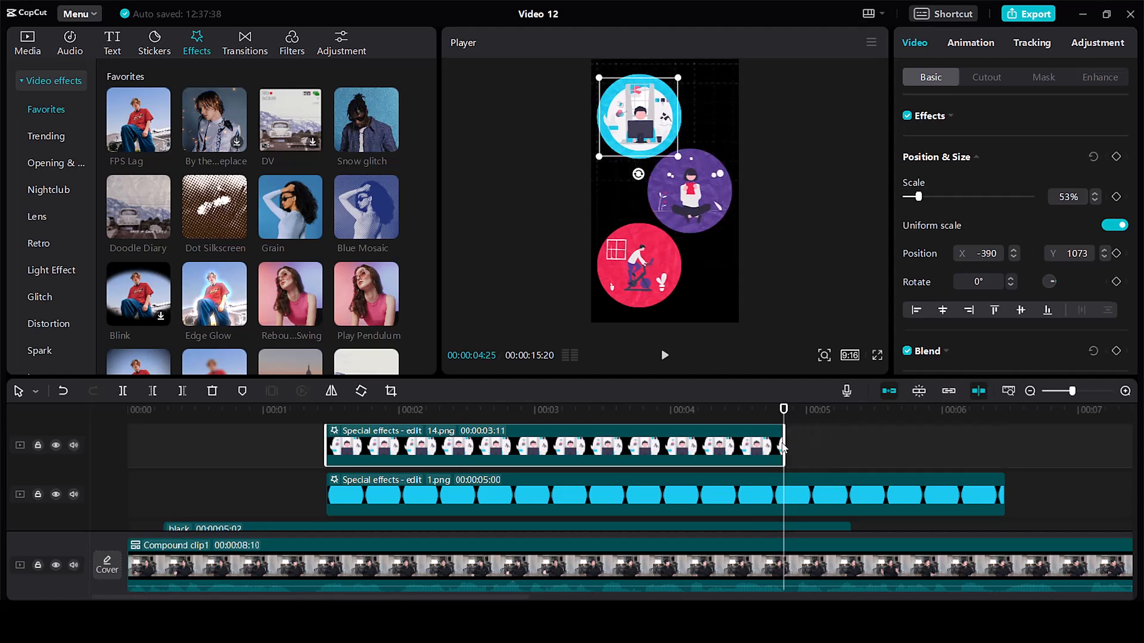
scroll(787, 486, down, 3)
scroll(787, 487, up, 10)
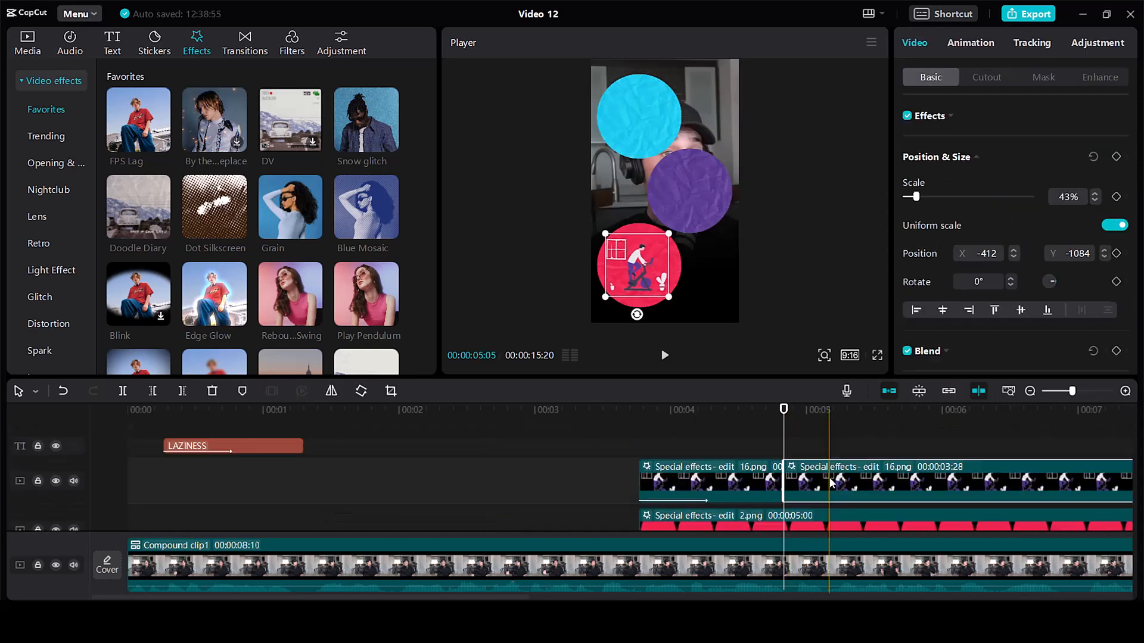
key(Delete)
Step: Add Position & Size keyframes to the red circle at 00:00:04:25 and 00:00:04:26, moving it to the frame's centre at the second one
scroll(804, 484, down, 1)
click(785, 493)
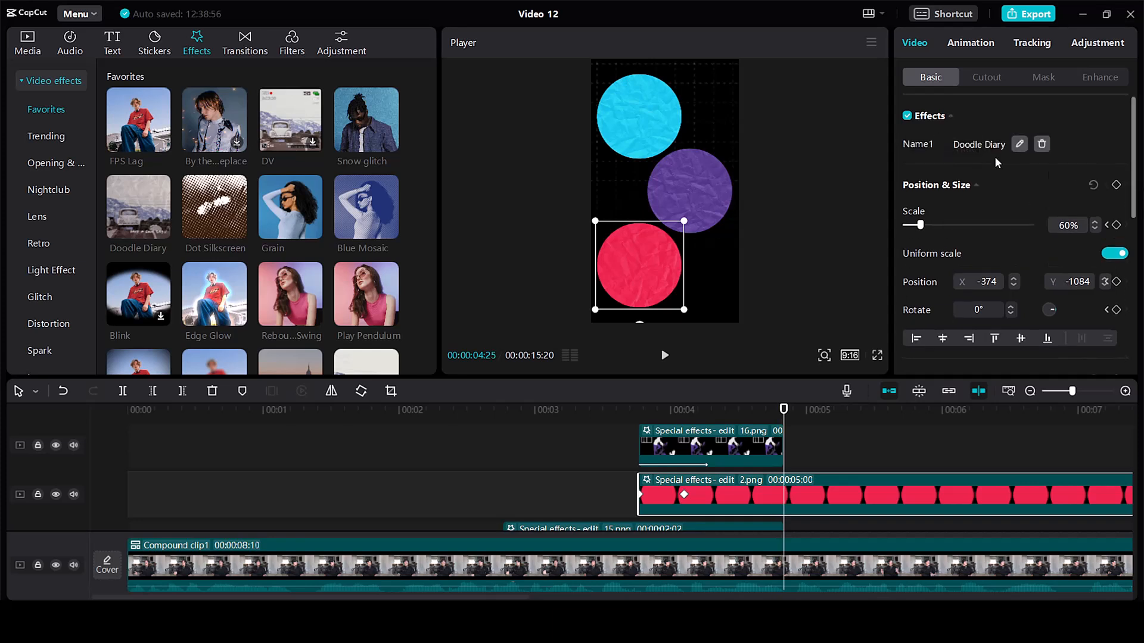
click(1116, 185)
drag(783, 410, 788, 411)
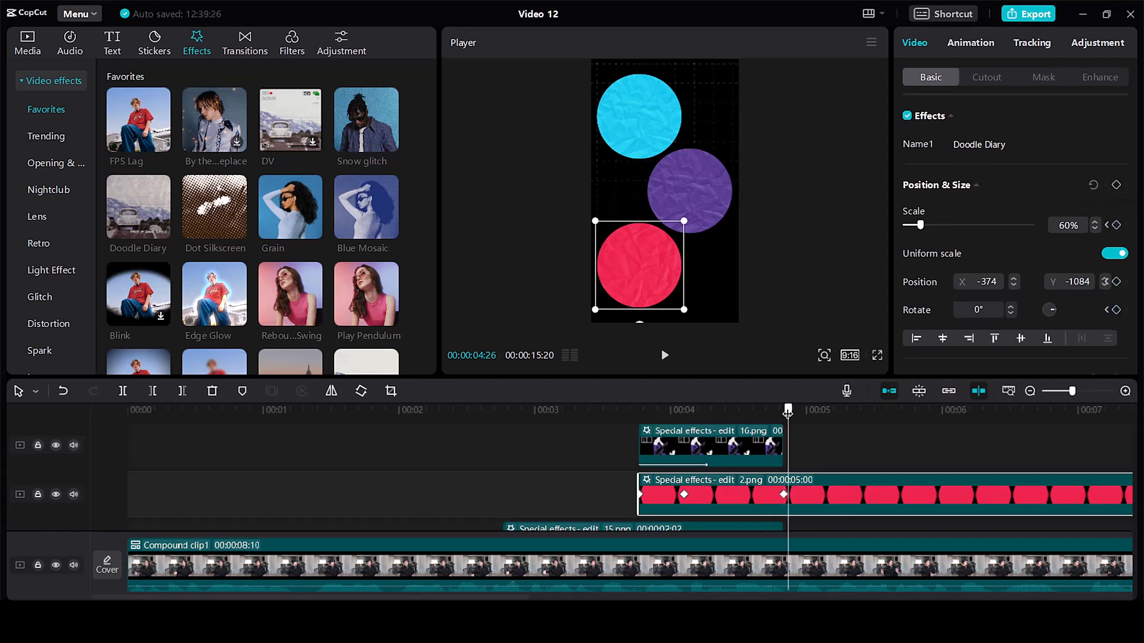
click(1116, 185)
drag(621, 273, 648, 202)
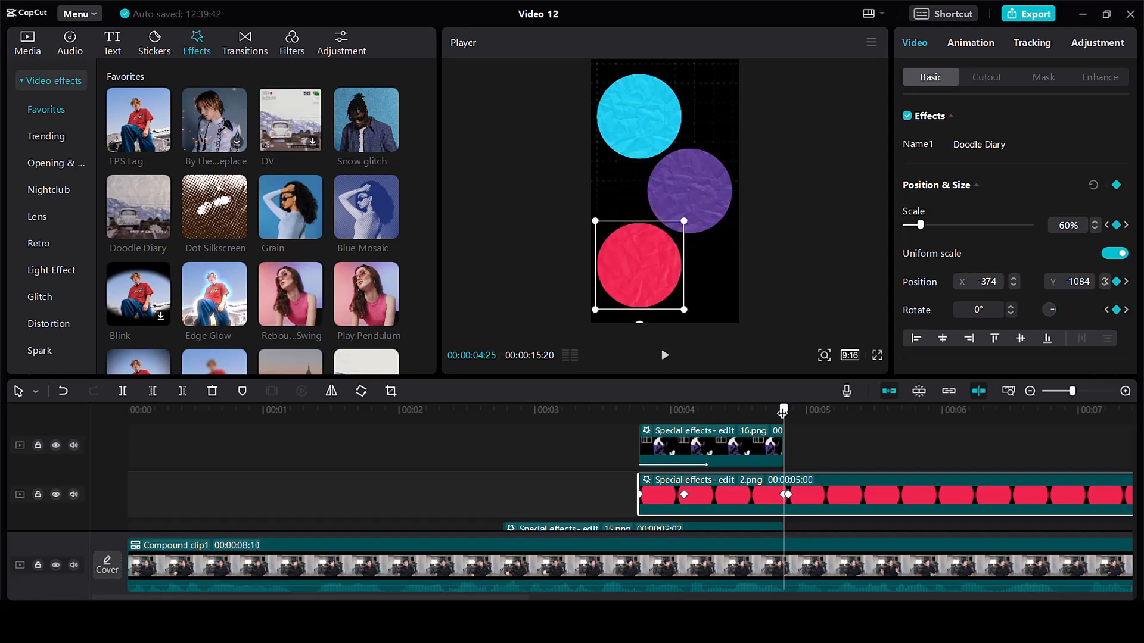
Step: Add Position & Size keyframes to the purple circle at 00:00:04:25 and 00:00:04:26, centring it in the frame at the second one
scroll(795, 482, down, 2)
click(783, 520)
click(1116, 185)
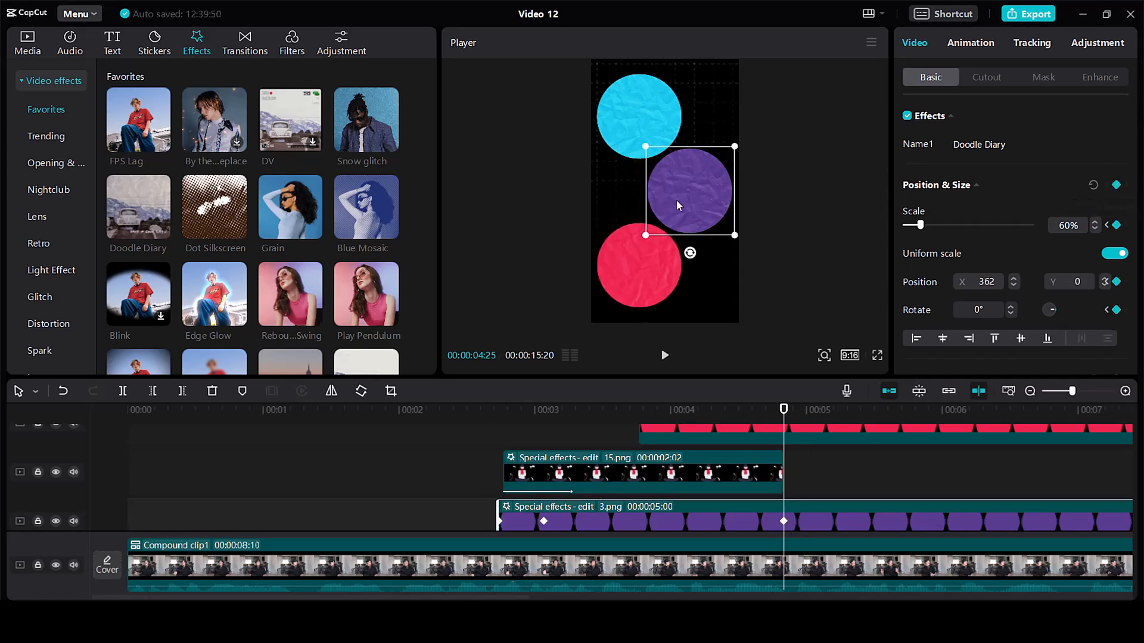
click(788, 408)
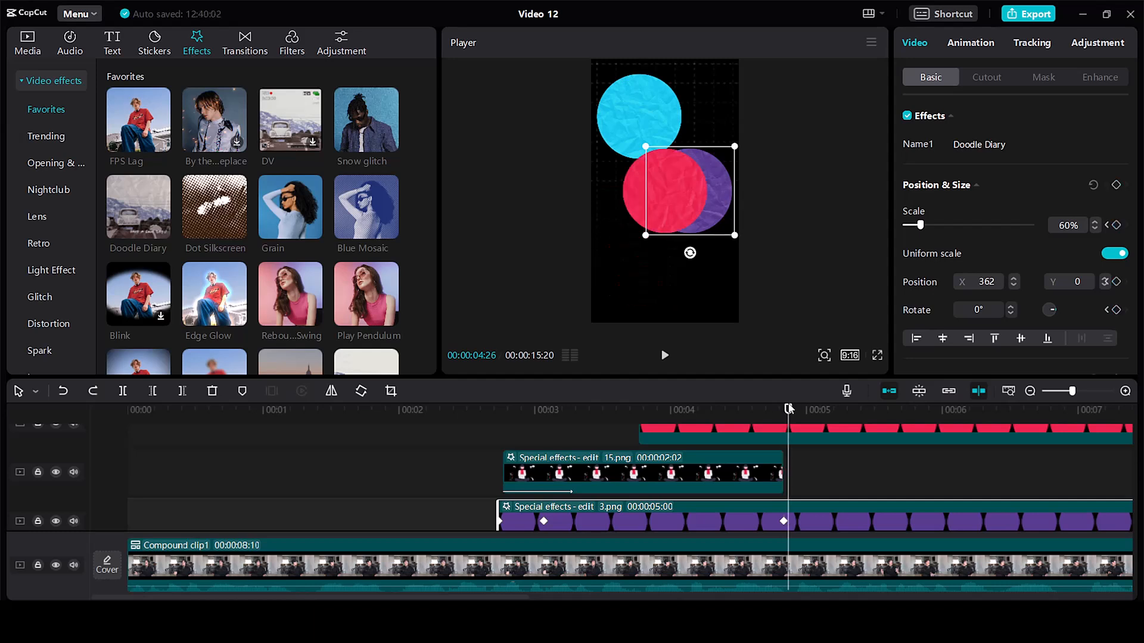
click(1117, 185)
mouse_move(716, 212)
mouse_down()
mouse_move(682, 212)
mouse_move(700, 212)
mouse_up()
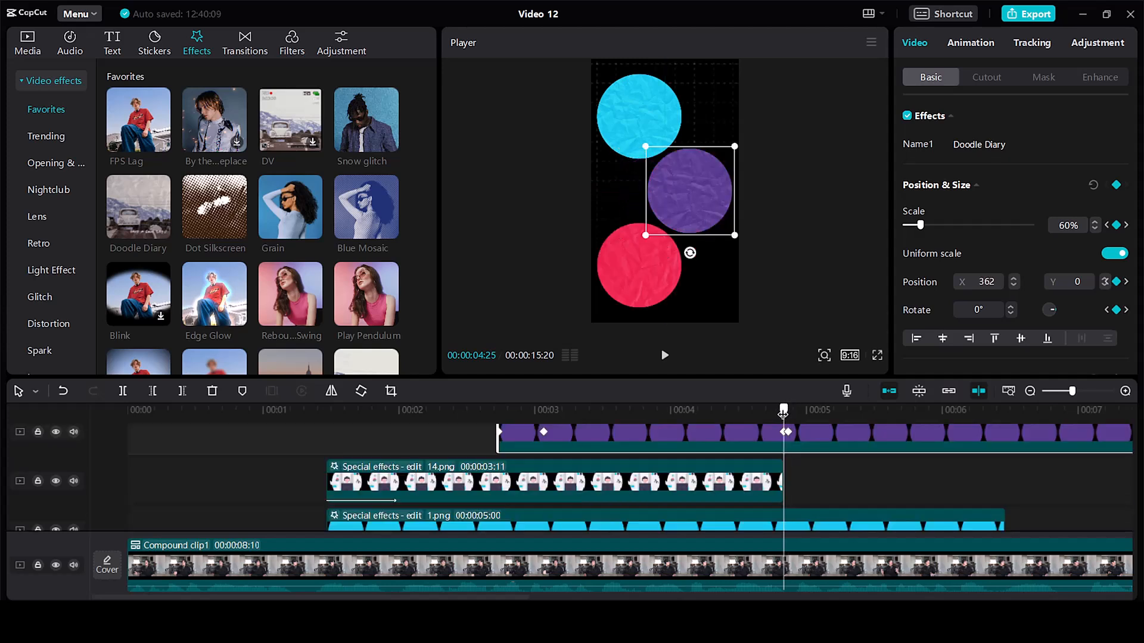
Step: Keyframe the blue circle's Position & Size at 00:00:04:25, add a second keyframe with it centred at X 0, Y 0, and shift that keyframe to 00:00:05:00
scroll(783, 475, down, 2)
click(783, 476)
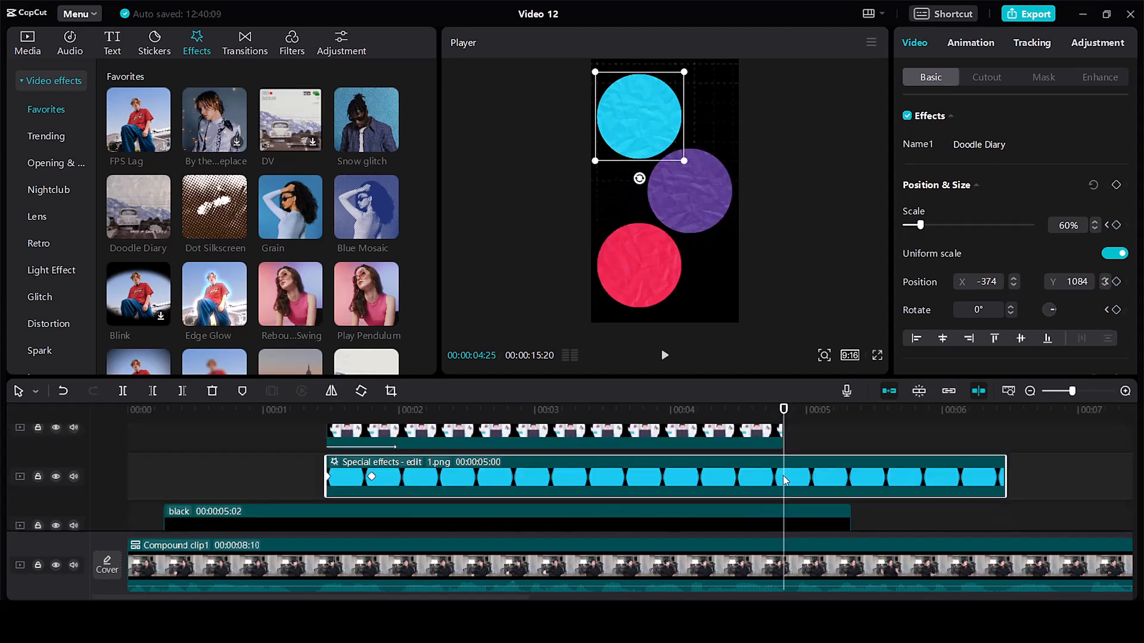
click(1116, 185)
click(787, 409)
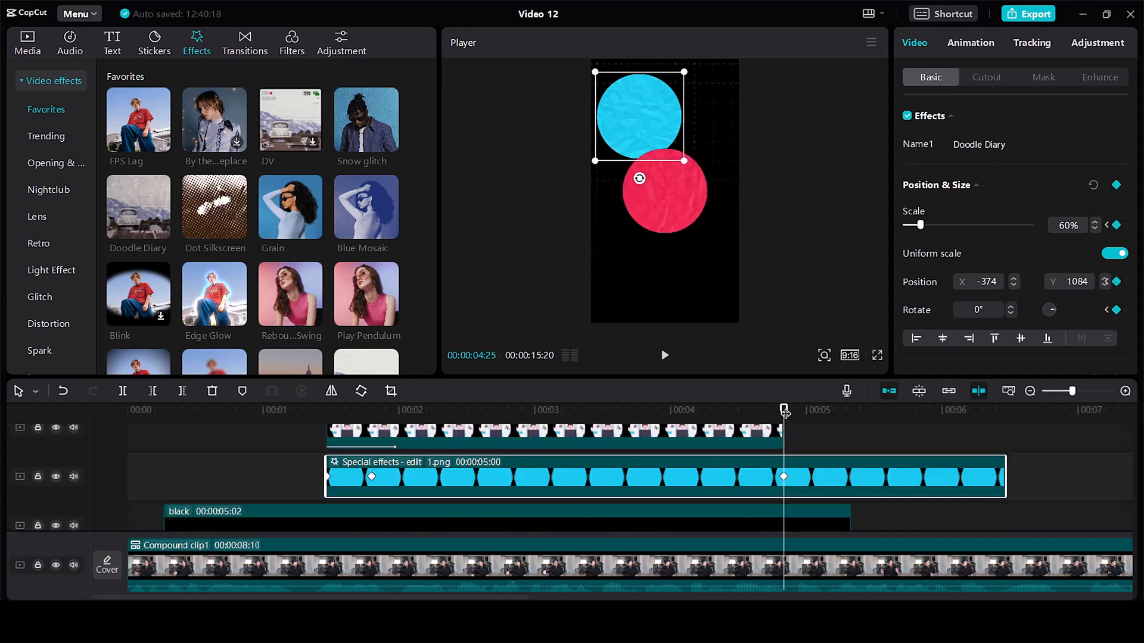
click(1116, 185)
drag(630, 120, 657, 191)
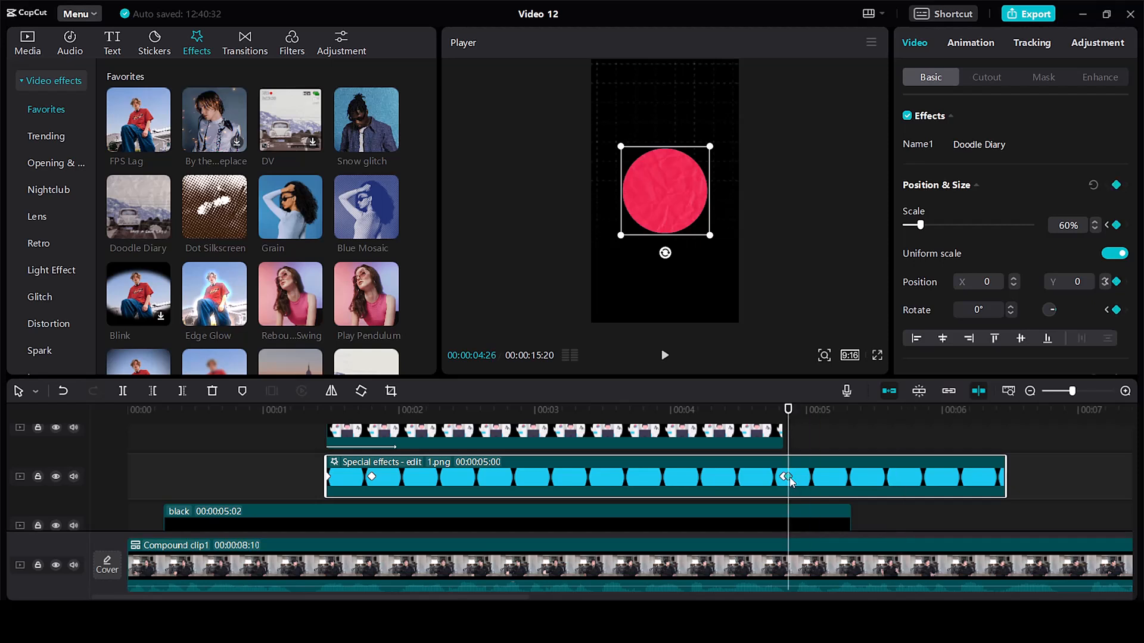
drag(789, 481, 808, 481)
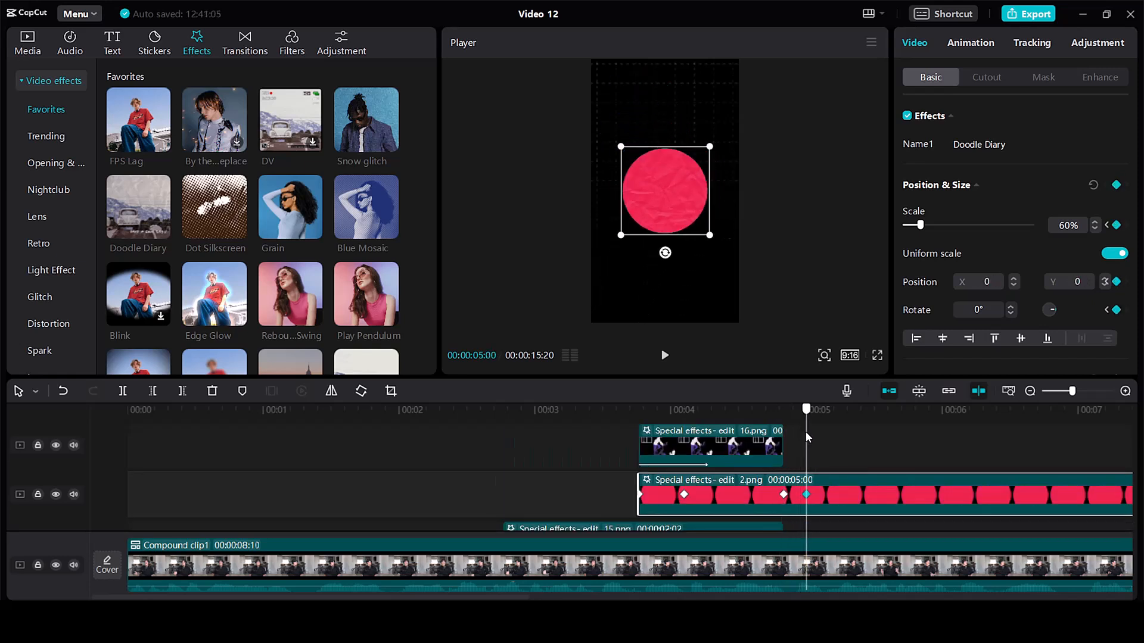
Step: Show the keyframe animation of the red circle's clip 2.png, expand its X position graph and select the last keyframe
right_click(807, 484)
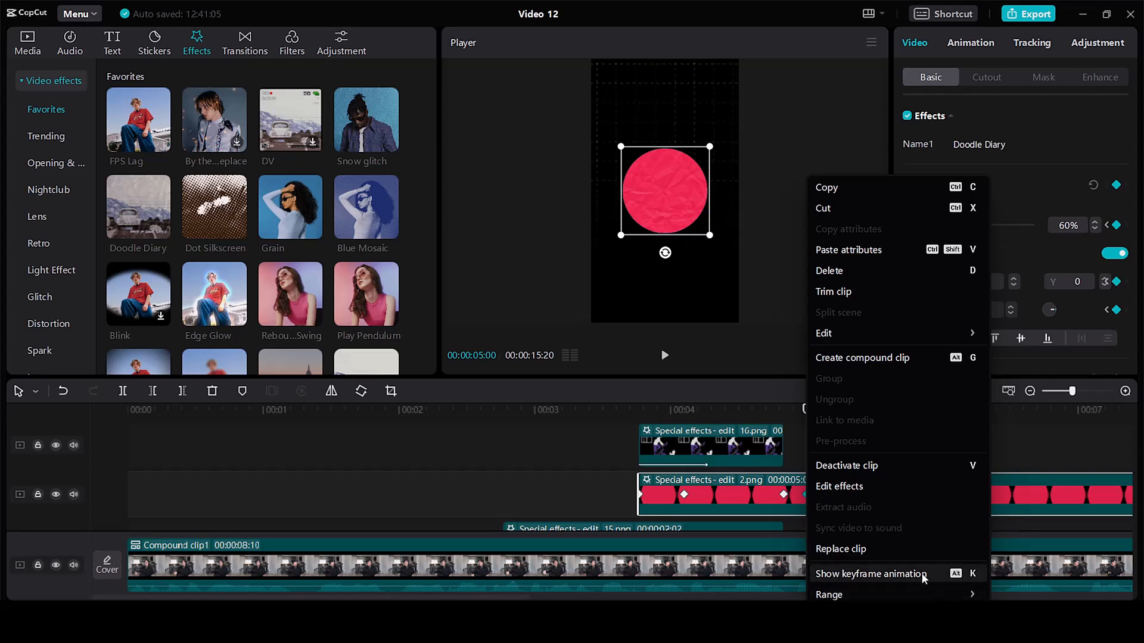
click(876, 573)
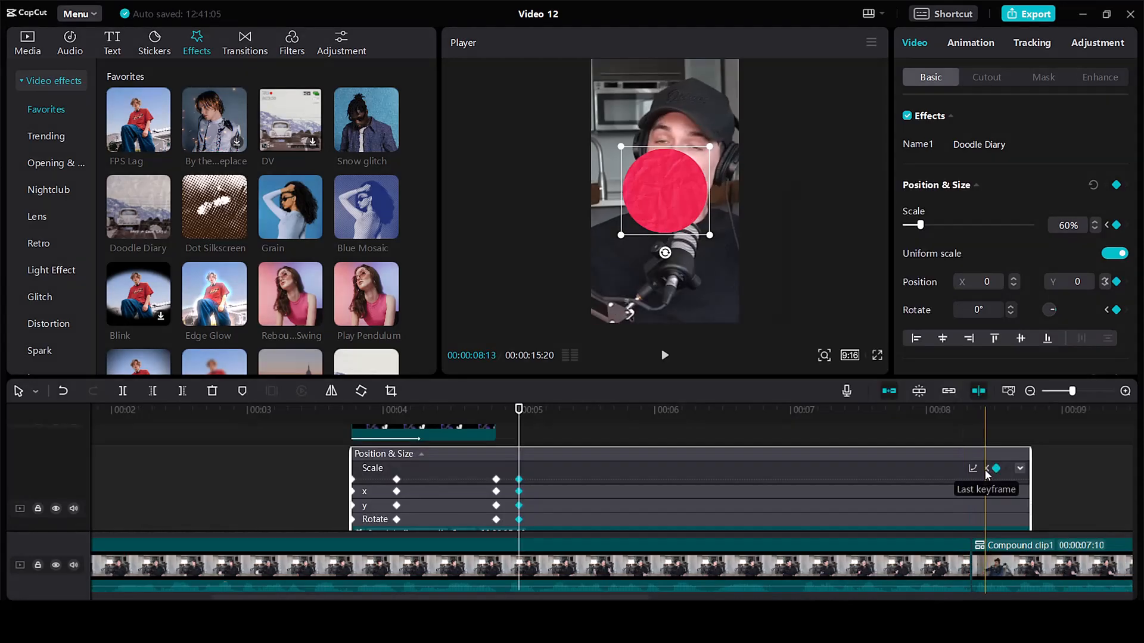
click(1021, 485)
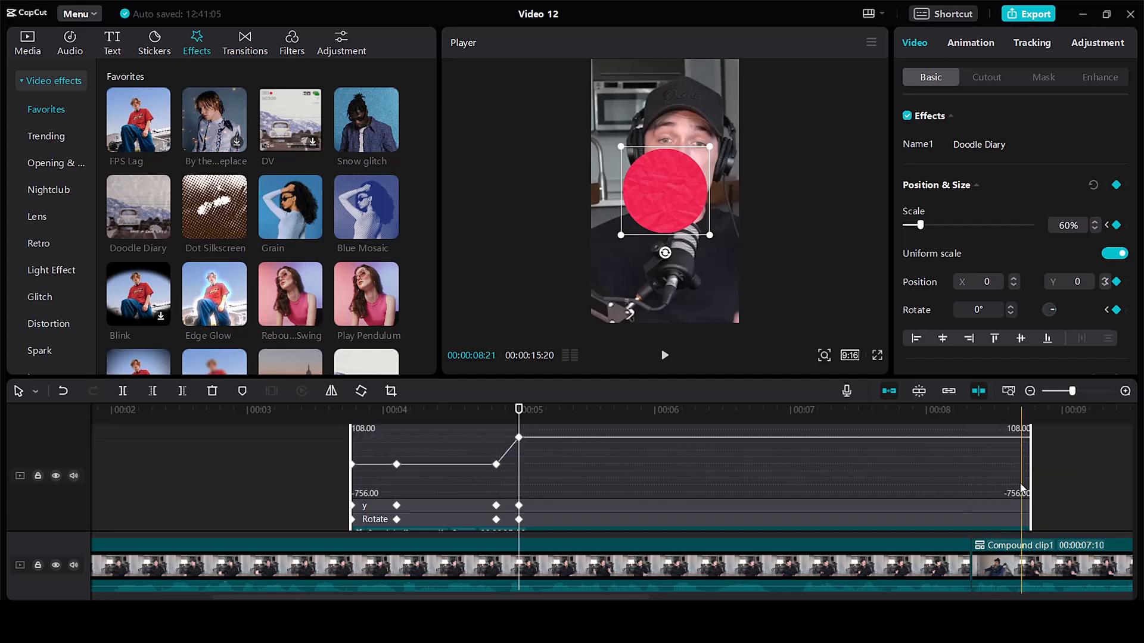
click(519, 474)
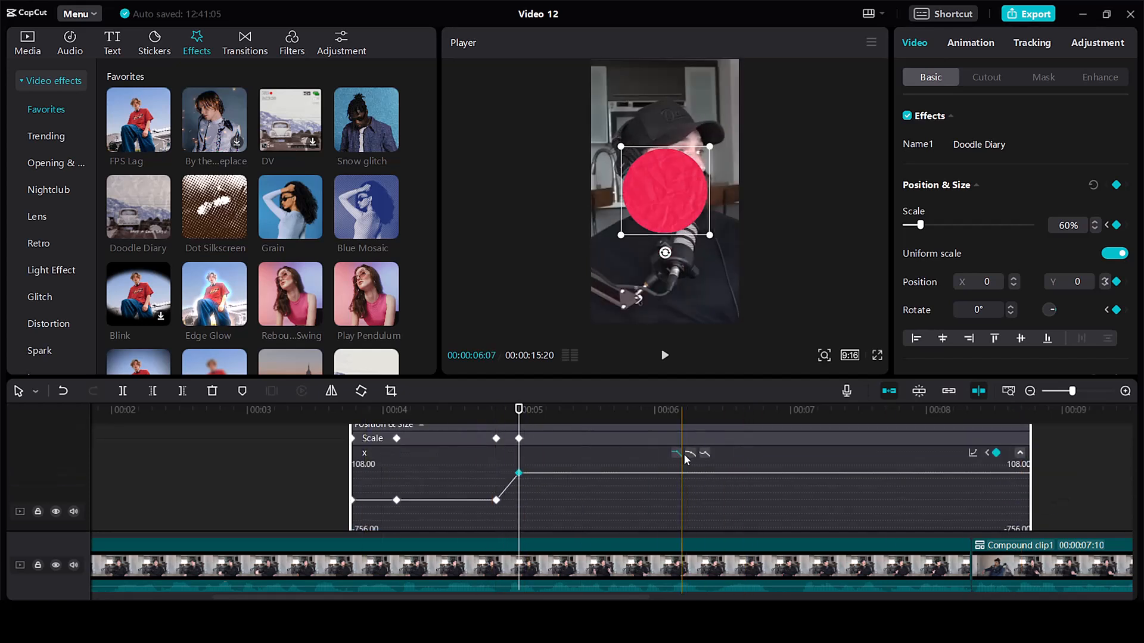
Step: Smooth the last two X position keyframes of the red circle into a curve and hide its keyframe animation
click(973, 453)
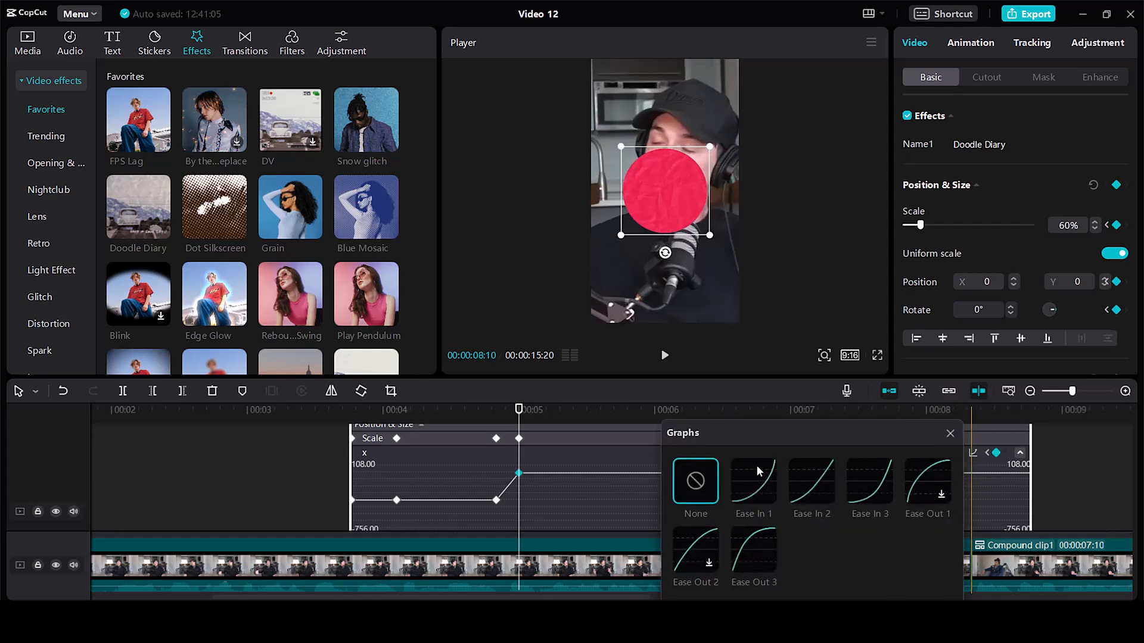
click(950, 434)
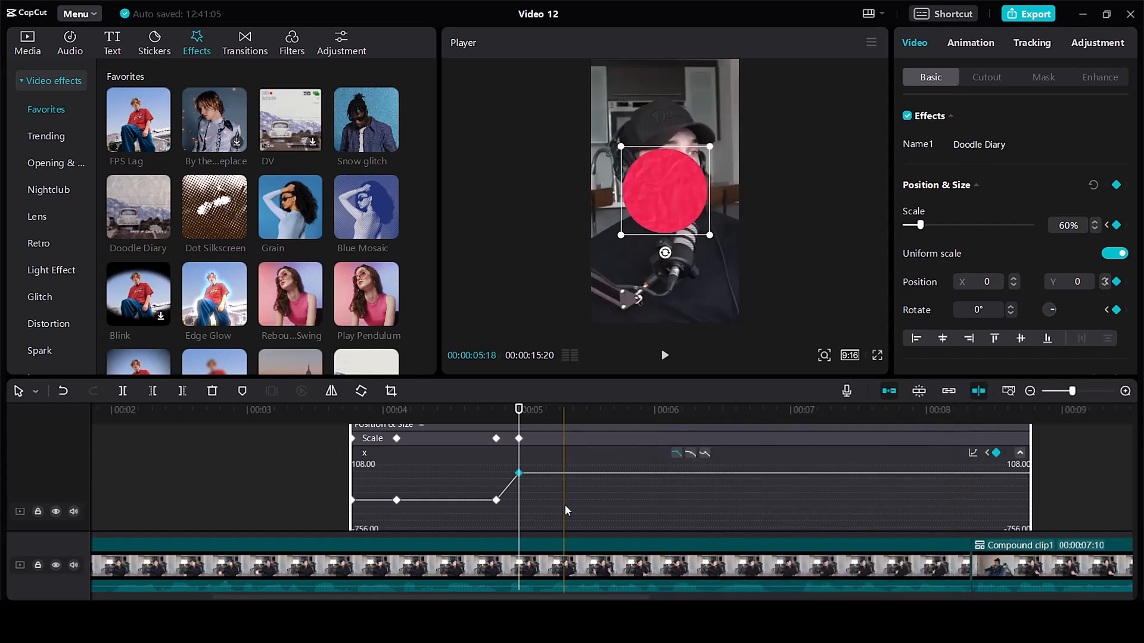
click(691, 454)
click(497, 501)
click(691, 454)
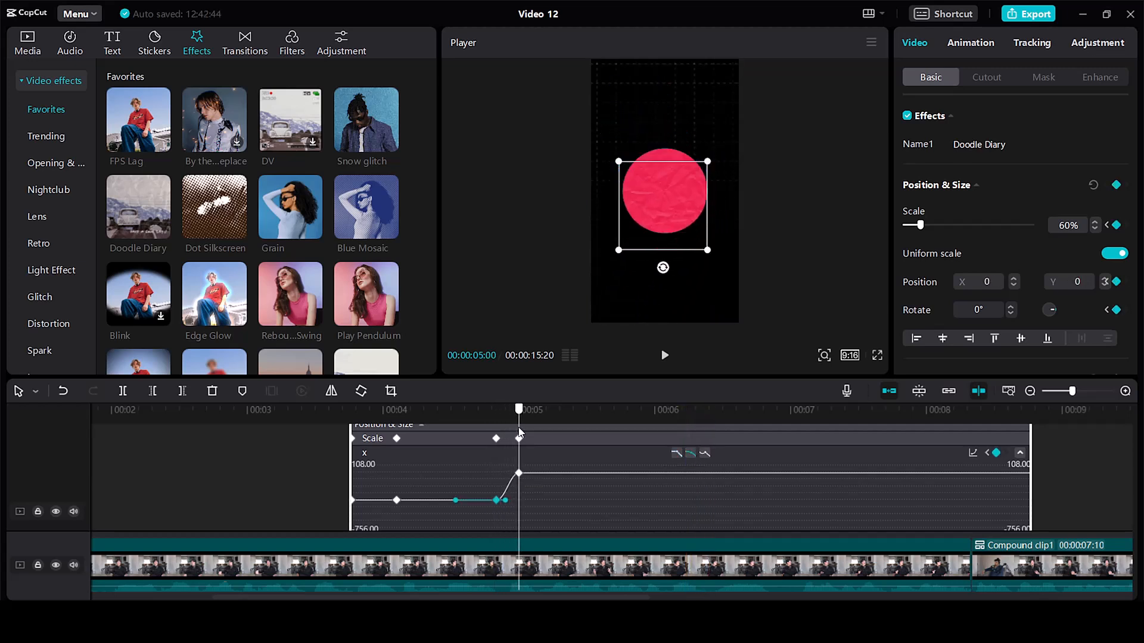
click(1019, 454)
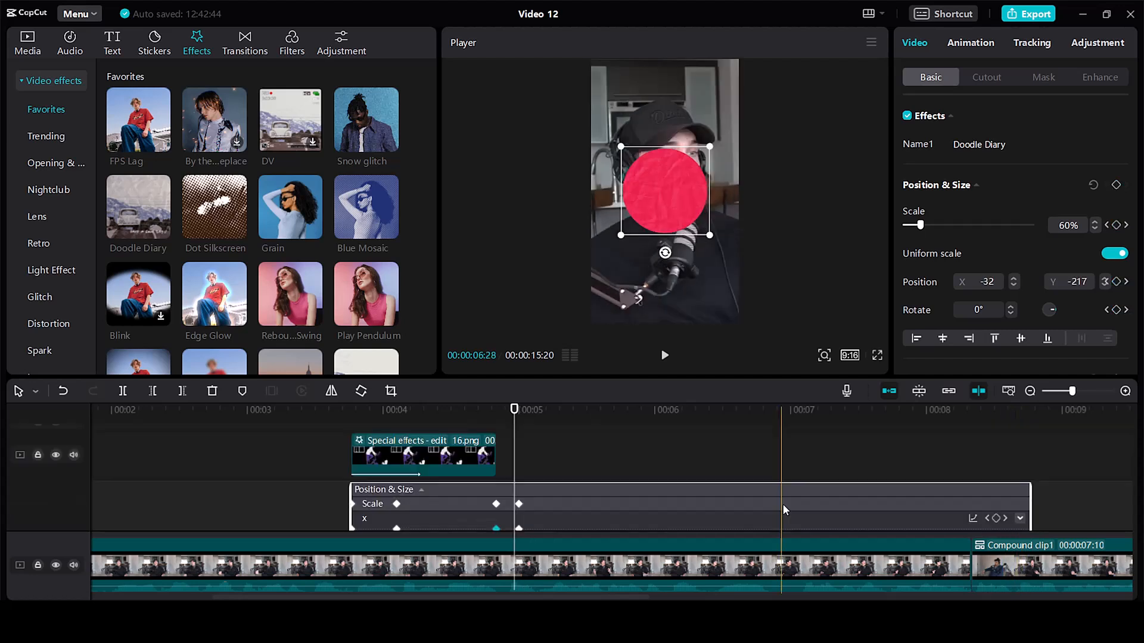
key(alt+k)
Step: Show the keyframe animation of the purple circle's clip 3.png and expand its X position graph
scroll(551, 493, down, 3)
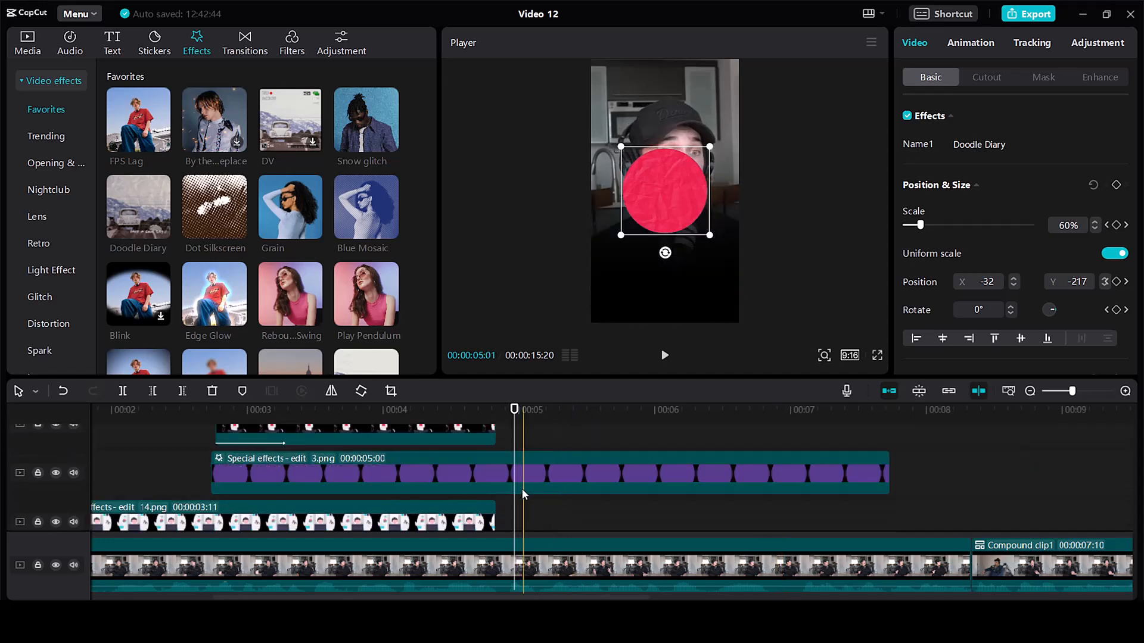
click(554, 487)
key(alt+k)
scroll(644, 490, up, 1)
click(879, 476)
click(879, 447)
click(879, 497)
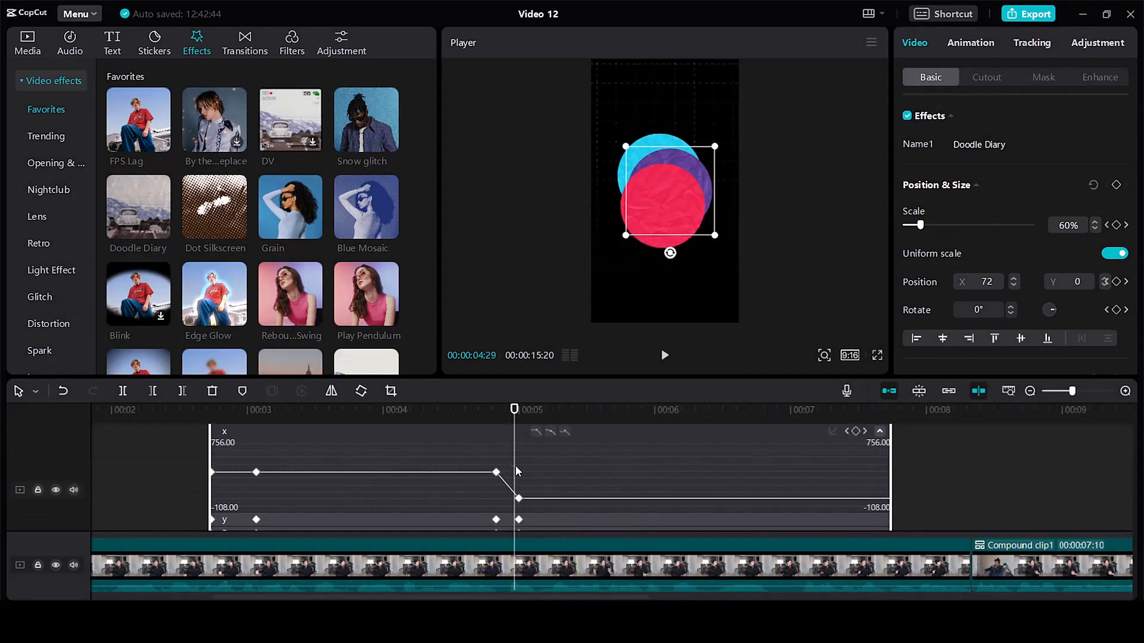
Step: Apply the Auto curve to the purple circle's last two X position keyframes and hide its keyframe animation
click(516, 416)
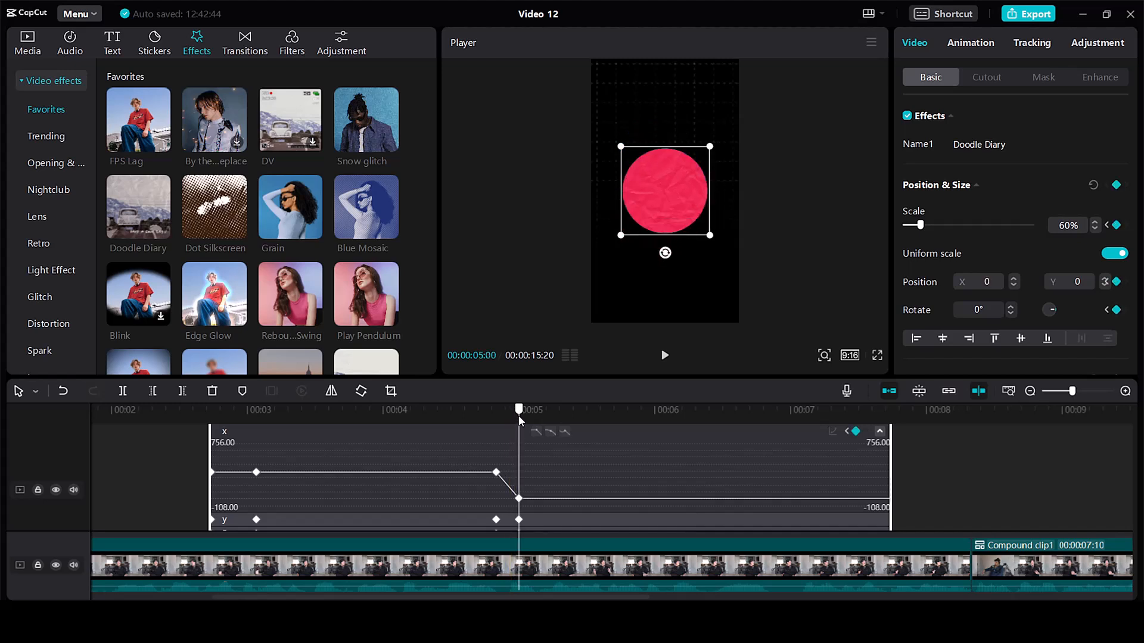
click(496, 472)
click(549, 434)
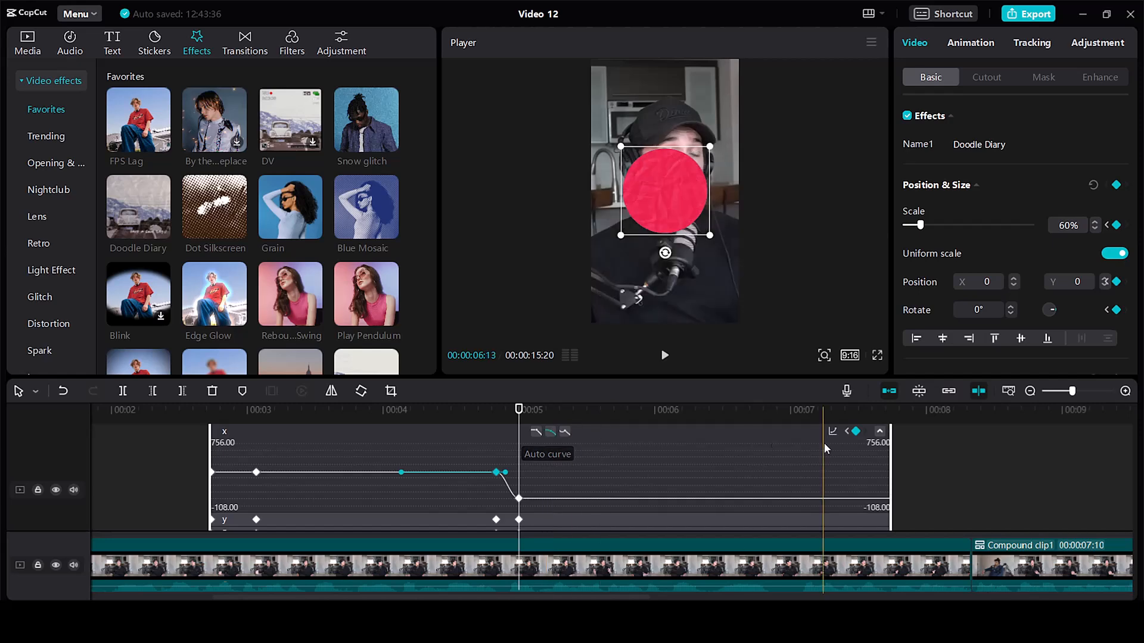
key(alt+k)
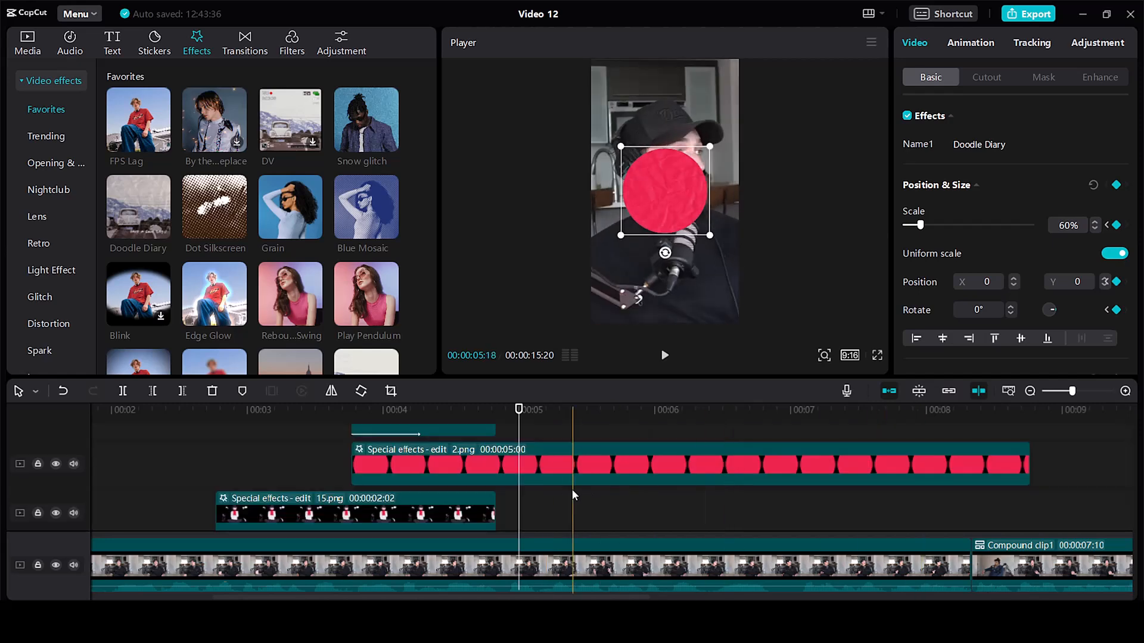
Step: Show the keyframe animation of the blue circle's clip 1.png and expand its X position graph
scroll(566, 492, down, 3)
click(533, 498)
right_click(533, 500)
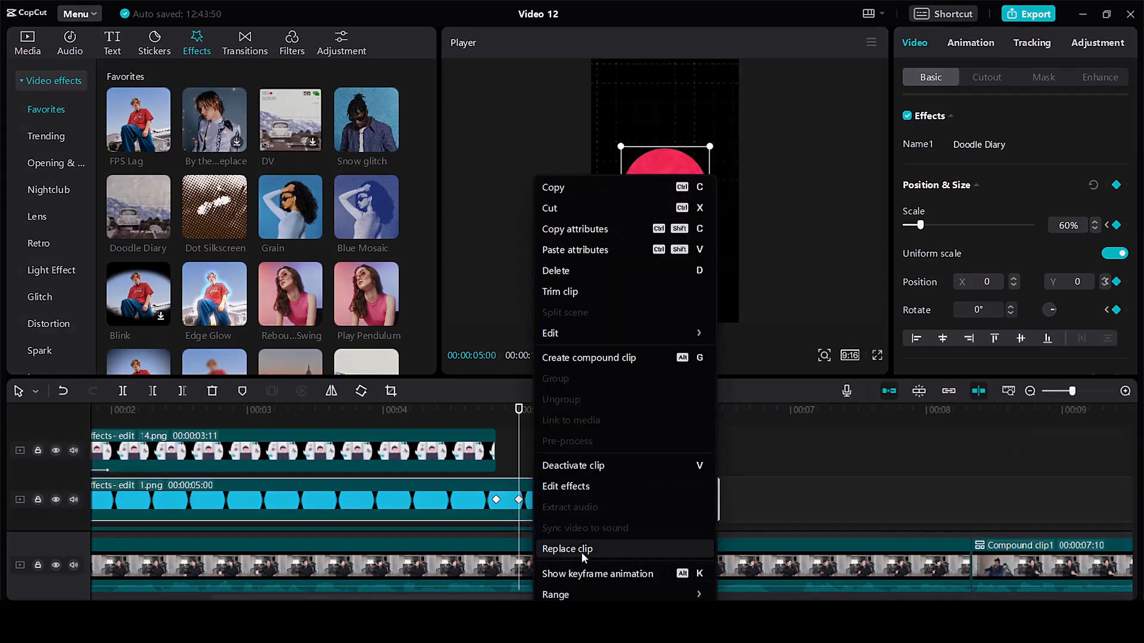
click(587, 573)
scroll(714, 463, up, 1)
click(692, 497)
Step: Smooth the blue circle's last two X position keyframes with the Auto curve and hide its keyframe animation
click(554, 477)
click(670, 524)
click(548, 478)
key(alt+k)
Step: Extend the black background clip on the lowest overlay track so it continues further along the timeline
scroll(578, 468, down, 3)
drag(692, 453, 667, 453)
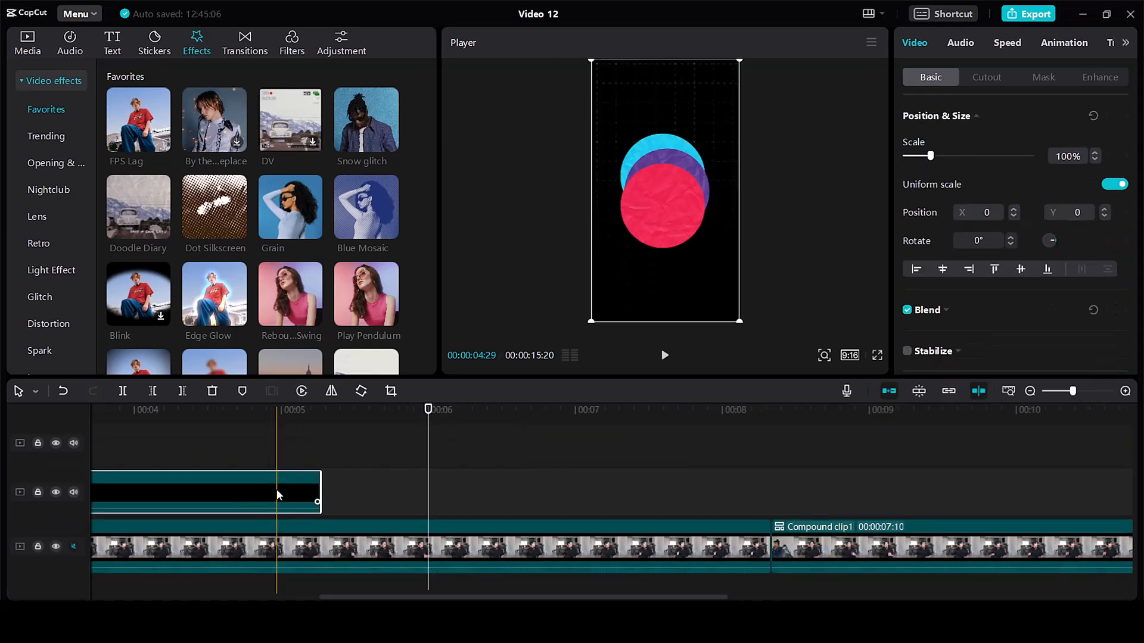
drag(278, 491, 1019, 492)
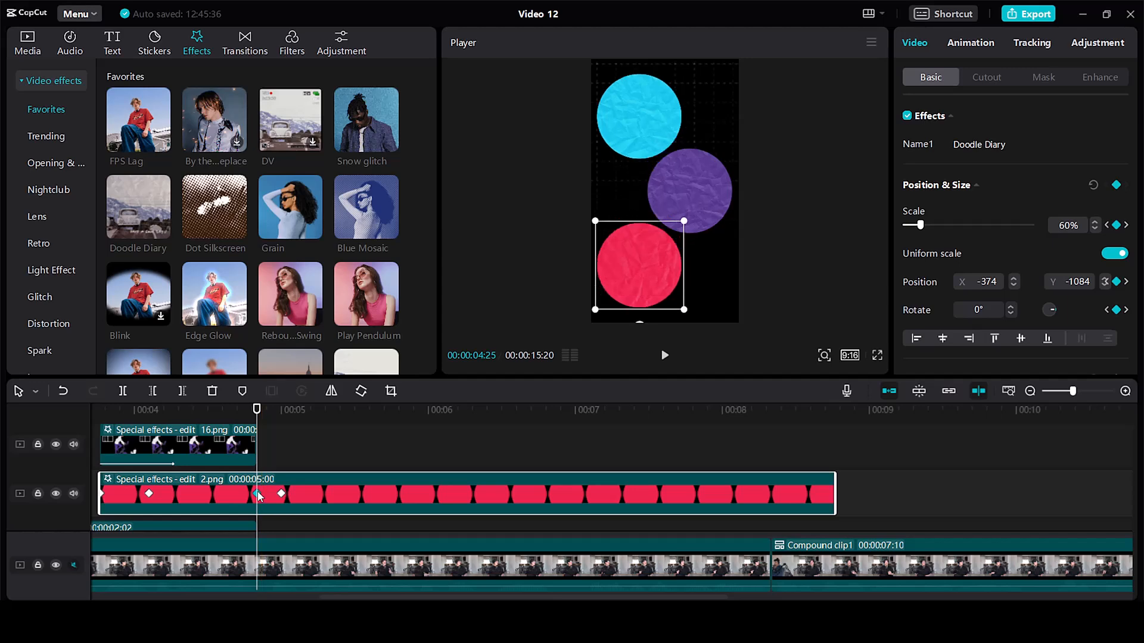
Step: Place the glowing white circle Untitled design (22).png above the red circle's clip, starting at 00:00:04:25
click(25, 54)
scroll(332, 282, up, 3)
scroll(332, 283, down, 7)
drag(342, 248, 257, 468)
Step: Add a Position & Size keyframe to the glowing white circle at 00:00:05:00
click(296, 414)
scroll(284, 461, down, 1)
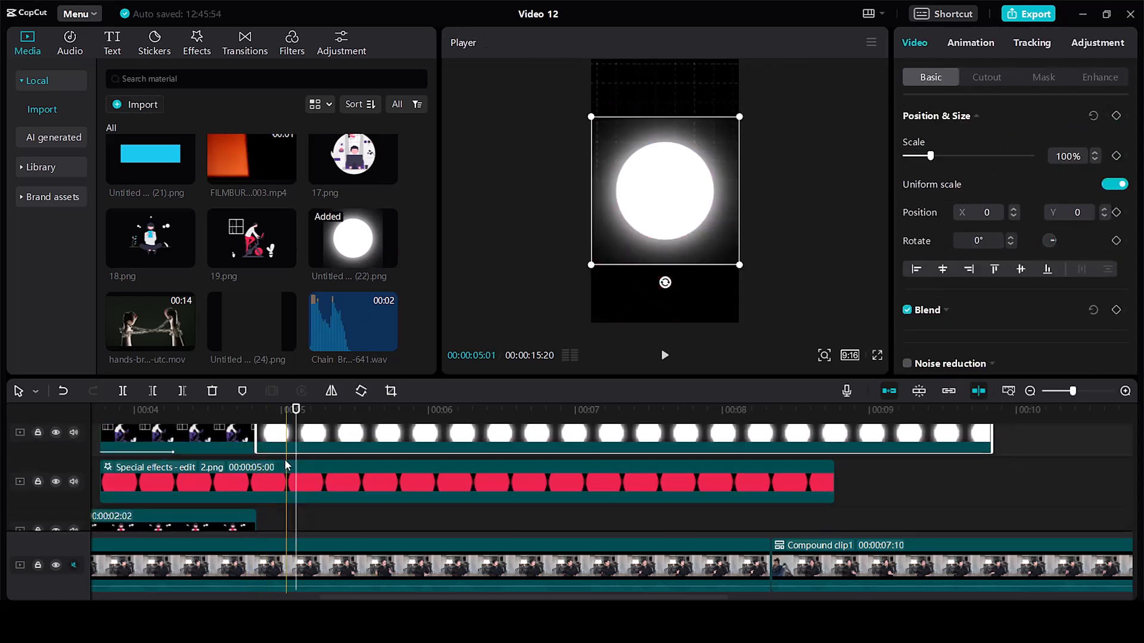
click(286, 459)
scroll(285, 460, up, 2)
click(281, 461)
click(1117, 116)
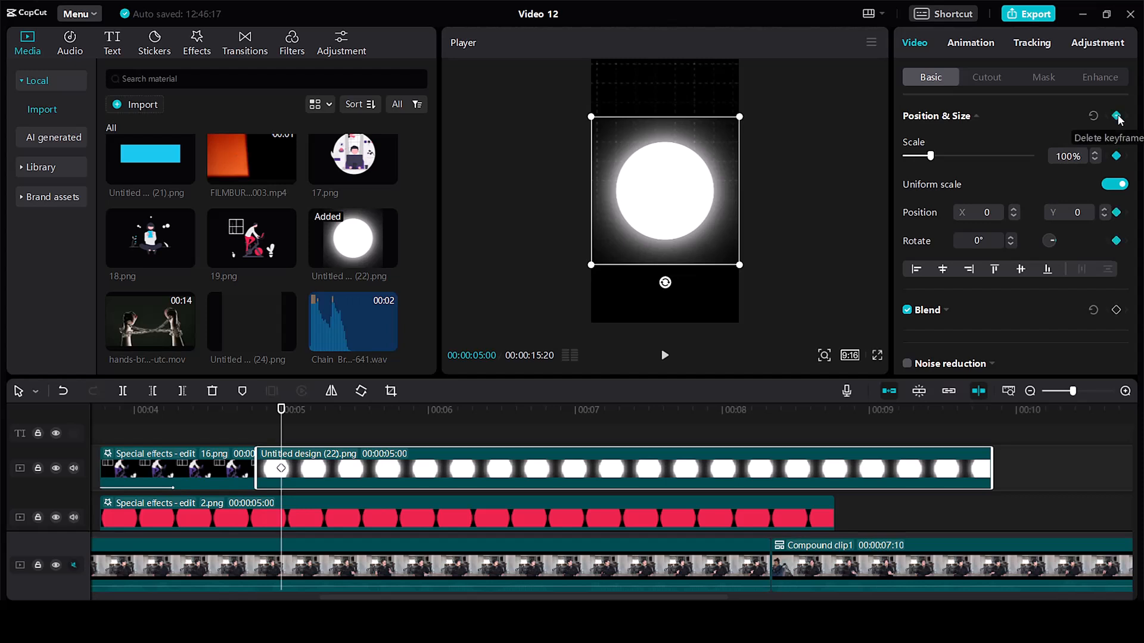
Step: Keyframe the start of the white circle's clip with its scale reduced to the minimum and preview the growing animation
key(Left)
key(Left)
key(Left)
key(Left)
key(Left)
key(Left)
key(Left)
key(Left)
key(Left)
key(Left)
key(Right)
key(Right)
key(Right)
key(Right)
key(Right)
click(1117, 116)
drag(931, 156, 900, 157)
click(247, 426)
key(space)
key(space)
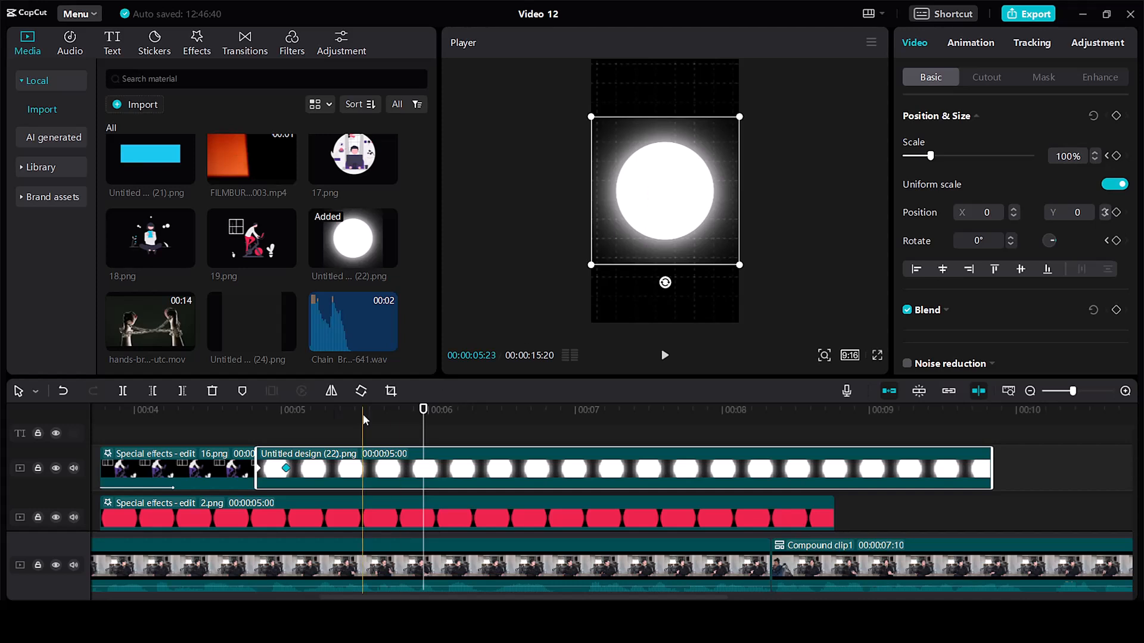
Step: Add a default text clip above the white circle's clip and change its text to 100% in TheBoldFont-Bold
click(113, 45)
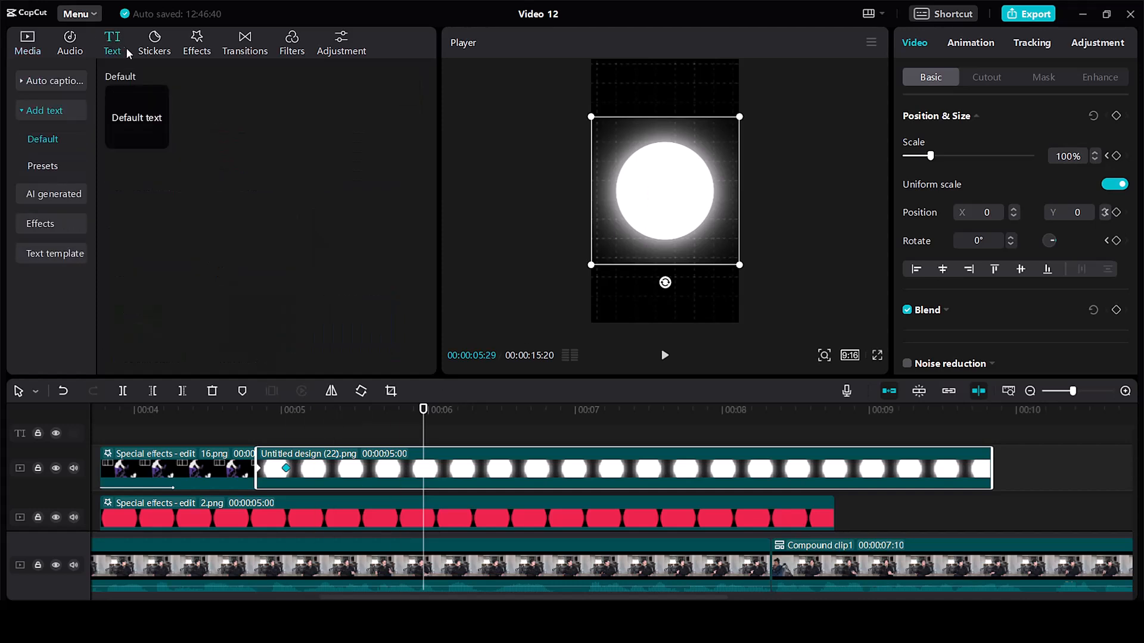
drag(143, 128, 274, 433)
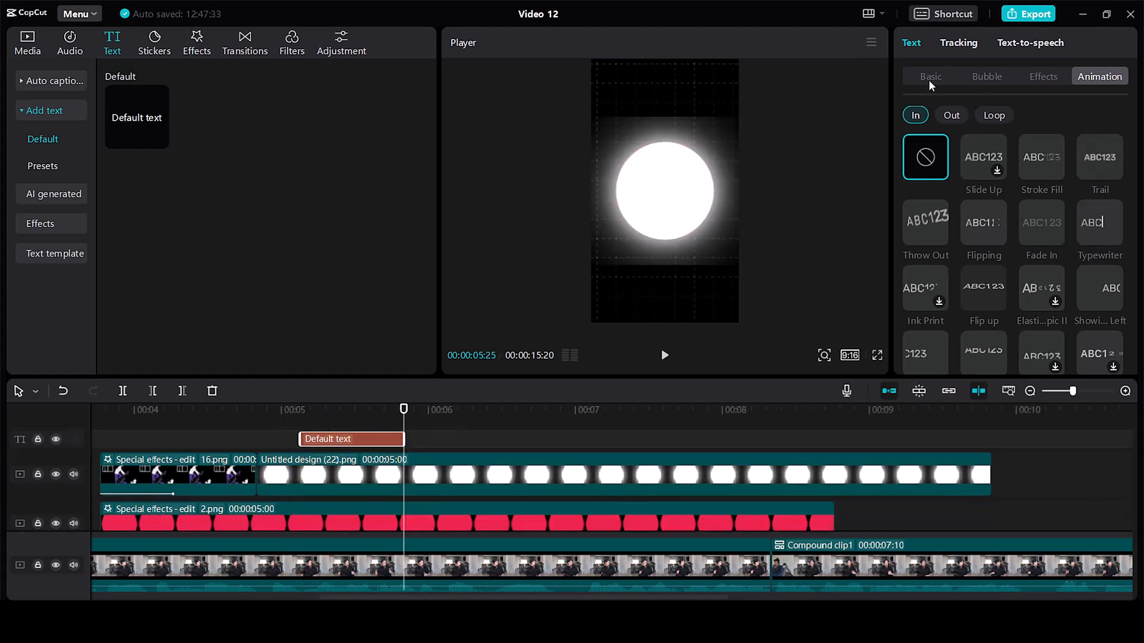
click(929, 77)
triple_click(979, 110)
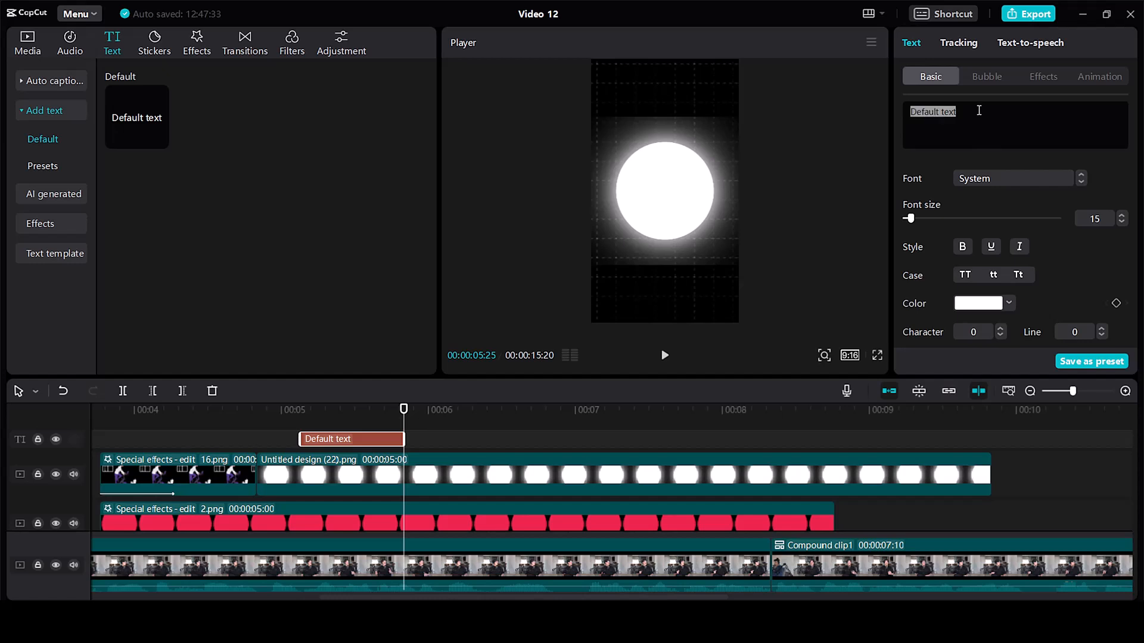
text(100%)
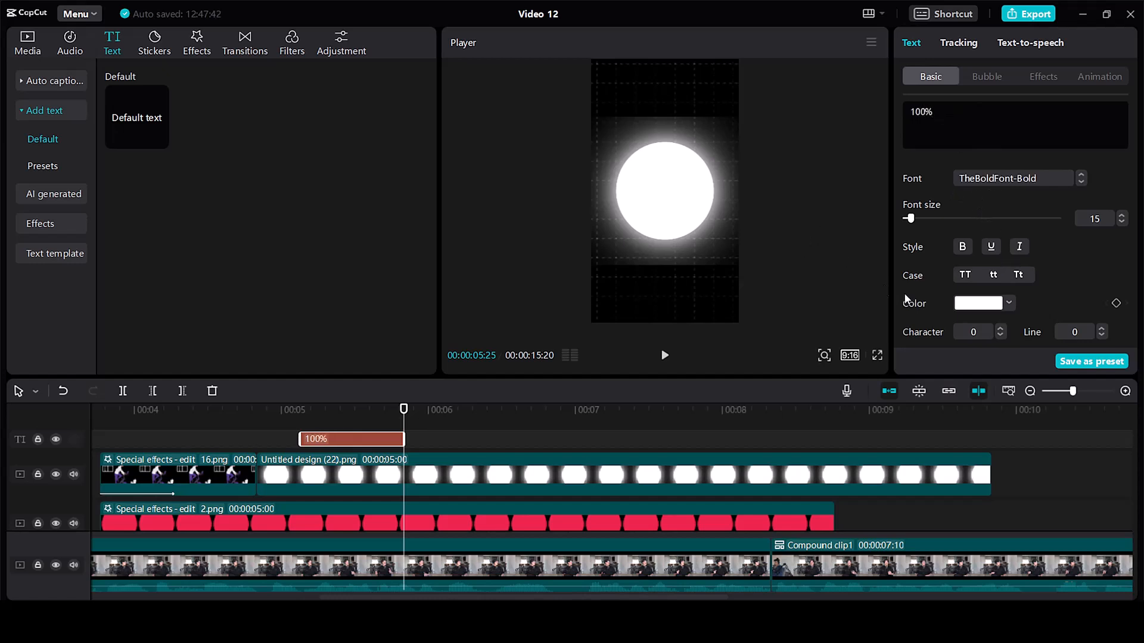
Step: Colour the 100% text with the blue sampled from the blue circle's clip, and enlarge and centre it on the white circle
scroll(590, 478, down, 6)
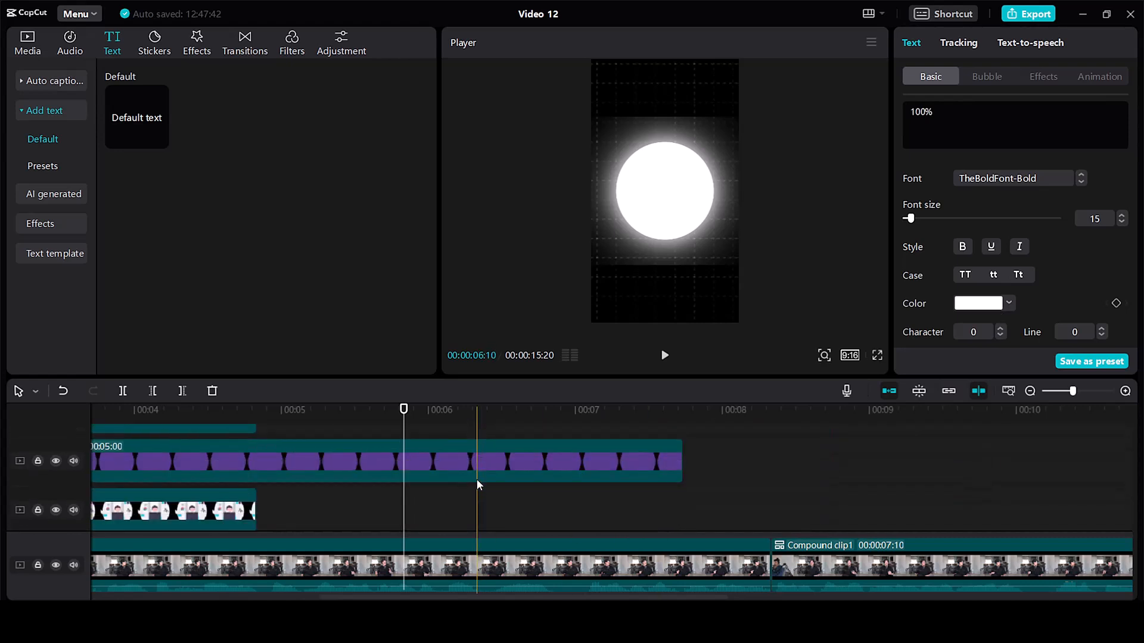
click(1009, 303)
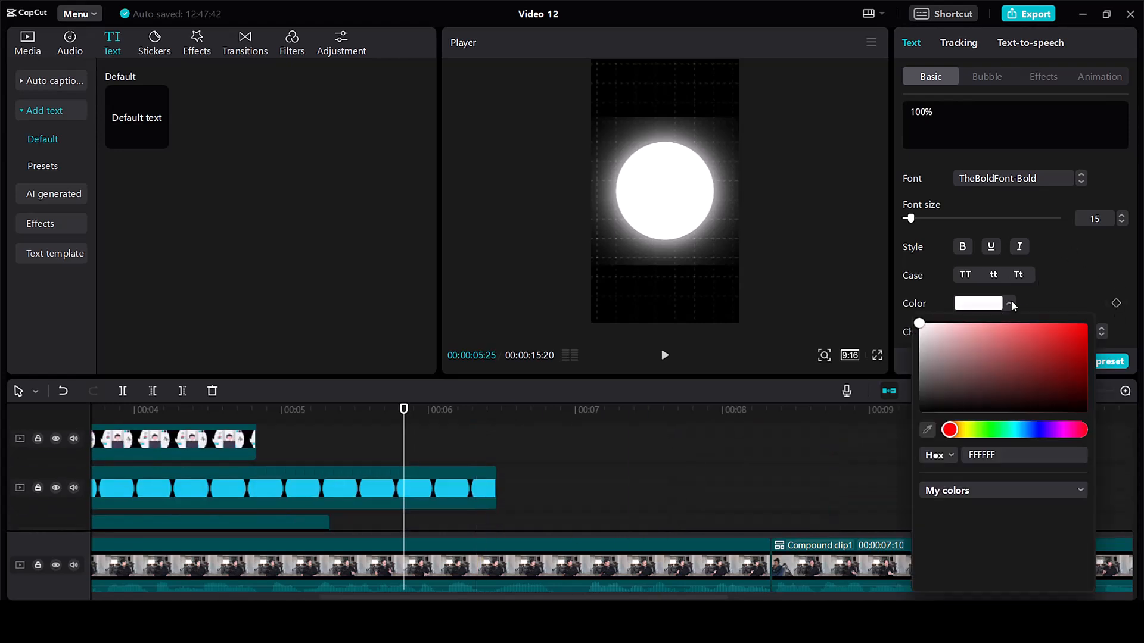
click(927, 433)
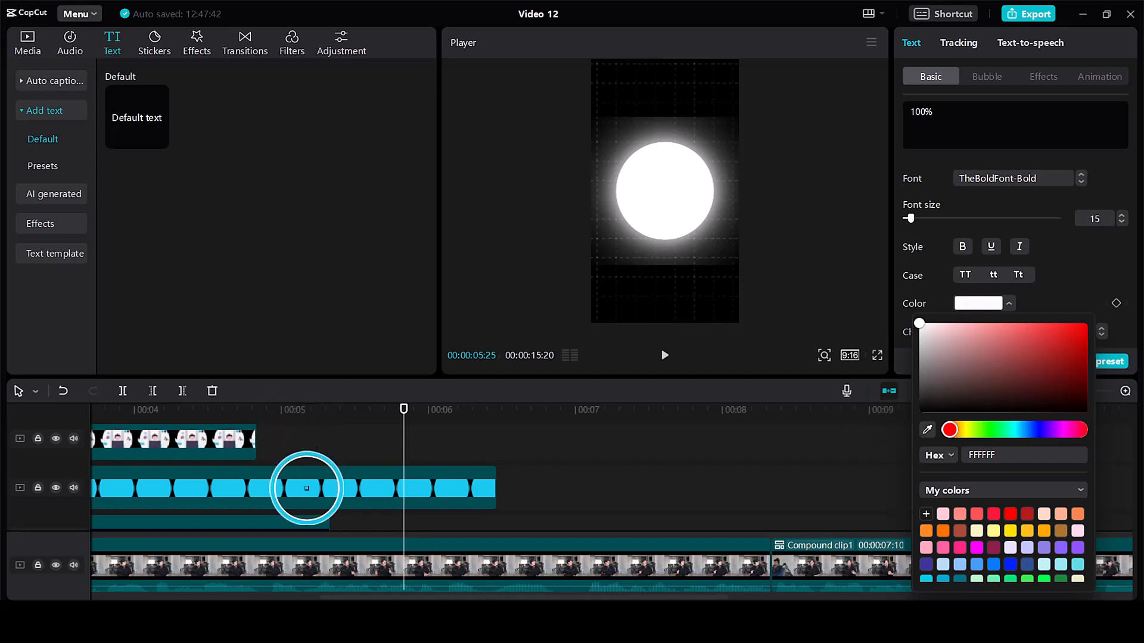
click(306, 488)
drag(686, 180, 729, 157)
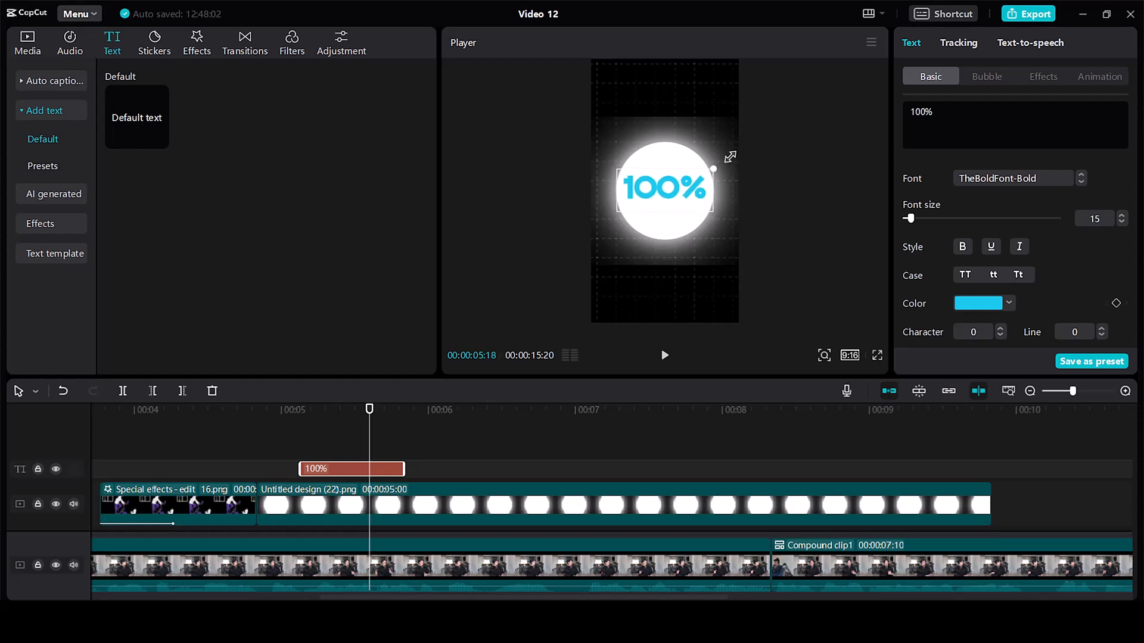
drag(678, 200, 681, 209)
Step: Apply the Random Typewriter in-animation to the 100% text
click(1096, 79)
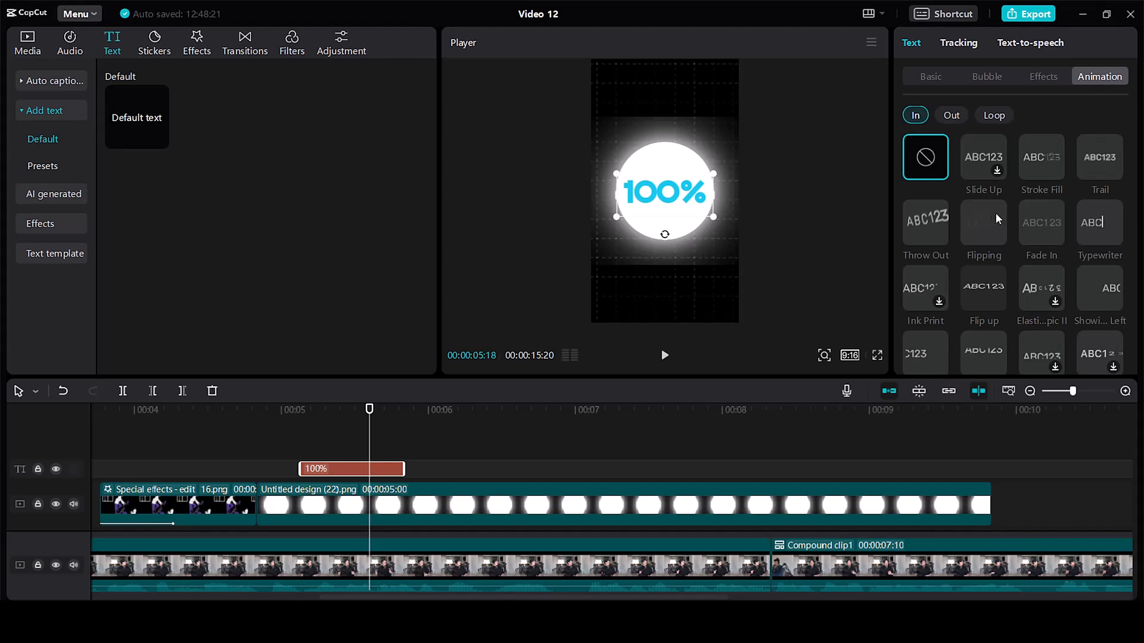
scroll(998, 217, down, 2)
click(977, 288)
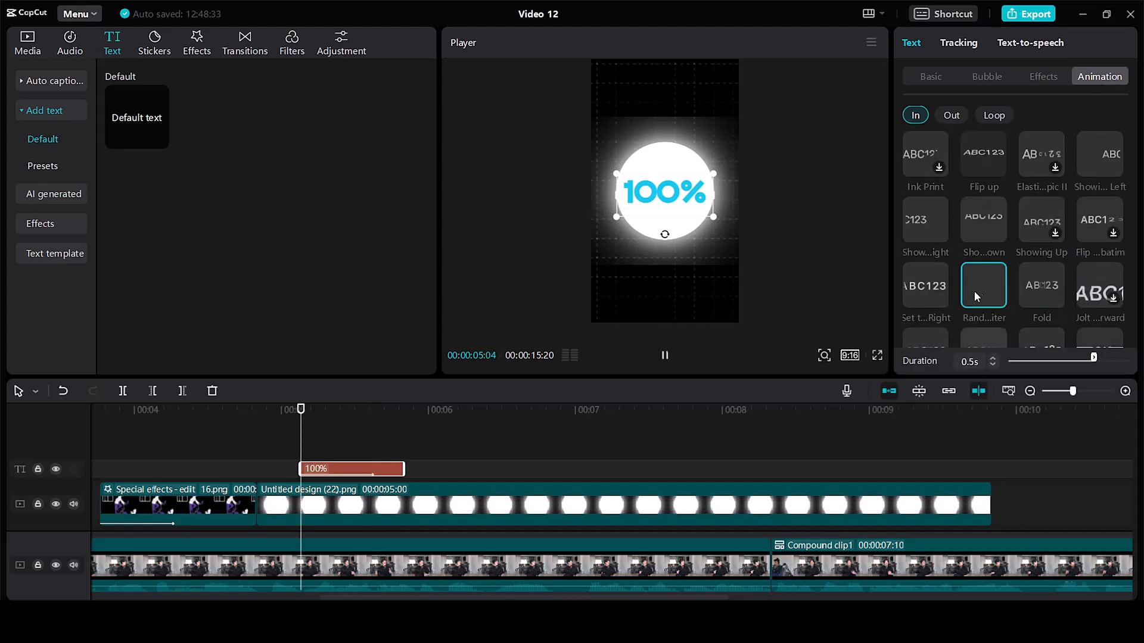
Step: Split the white circle's clip at 00:00:06:12 and delete the part after the cut
click(486, 450)
scroll(487, 450, down, 3)
scroll(486, 450, up, 4)
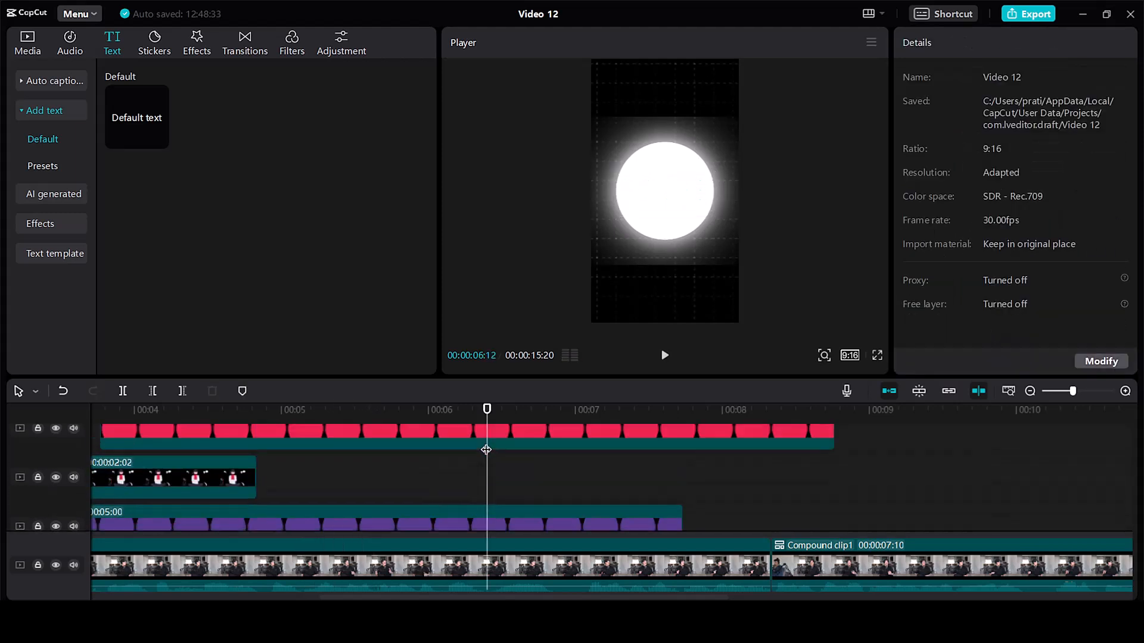
scroll(486, 450, up, 1)
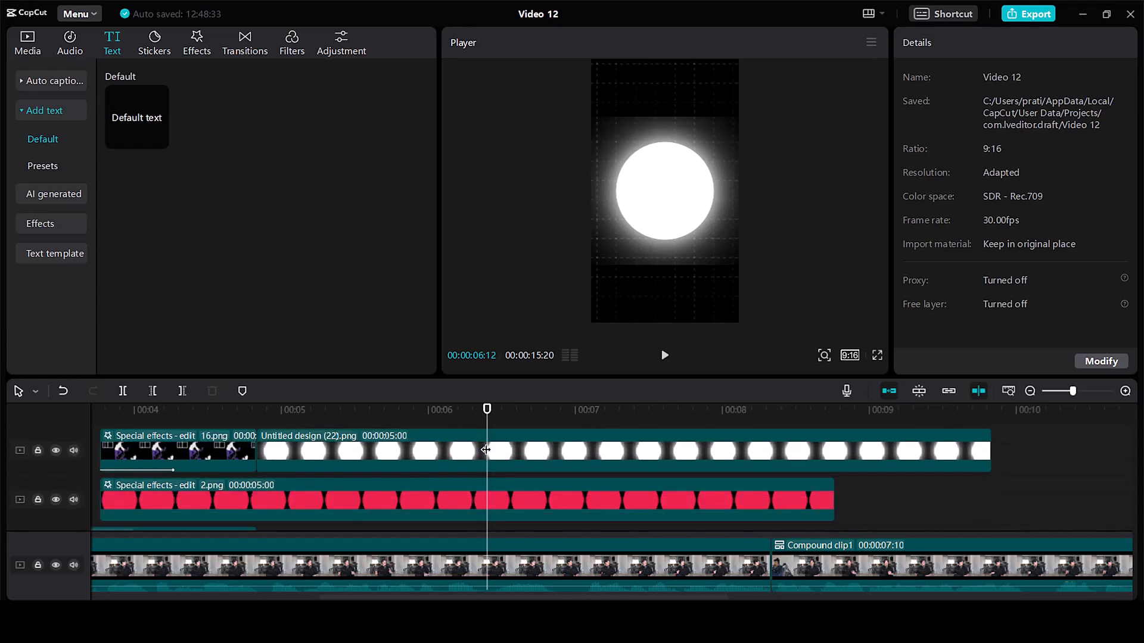
click(486, 450)
key(ctrl+b)
key(Delete)
Step: Cut the red circle's clip 2.png and the purple circle's clip 3.png at 00:00:06:12 and remove their remainders
click(531, 498)
key(ctrl+b)
key(Delete)
scroll(488, 517, down, 3)
click(488, 517)
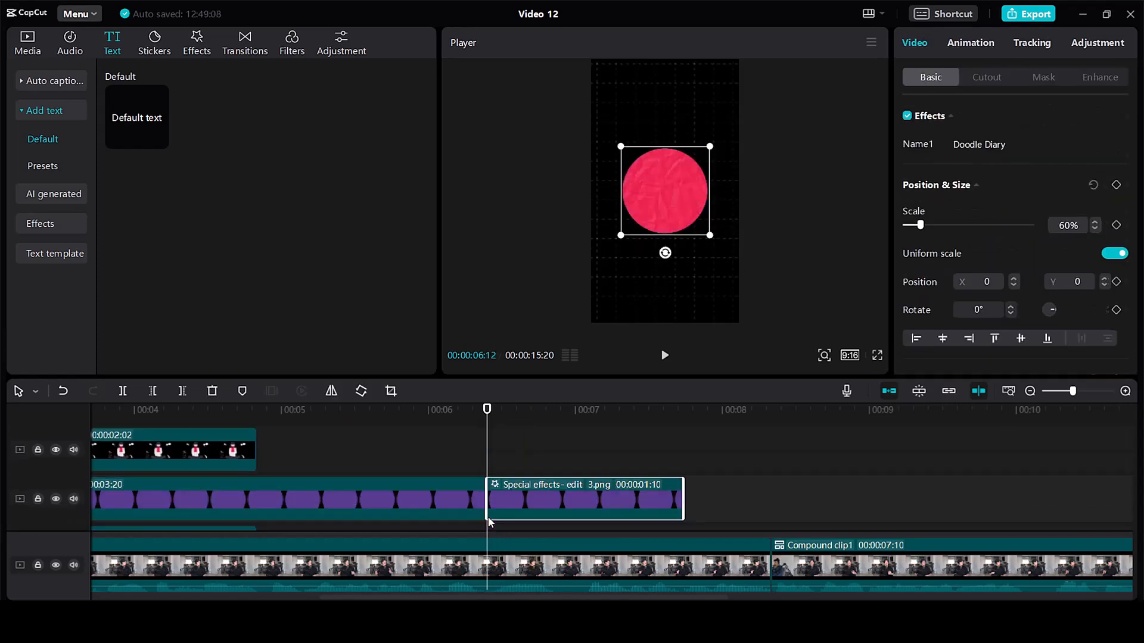
scroll(491, 499, down, 3)
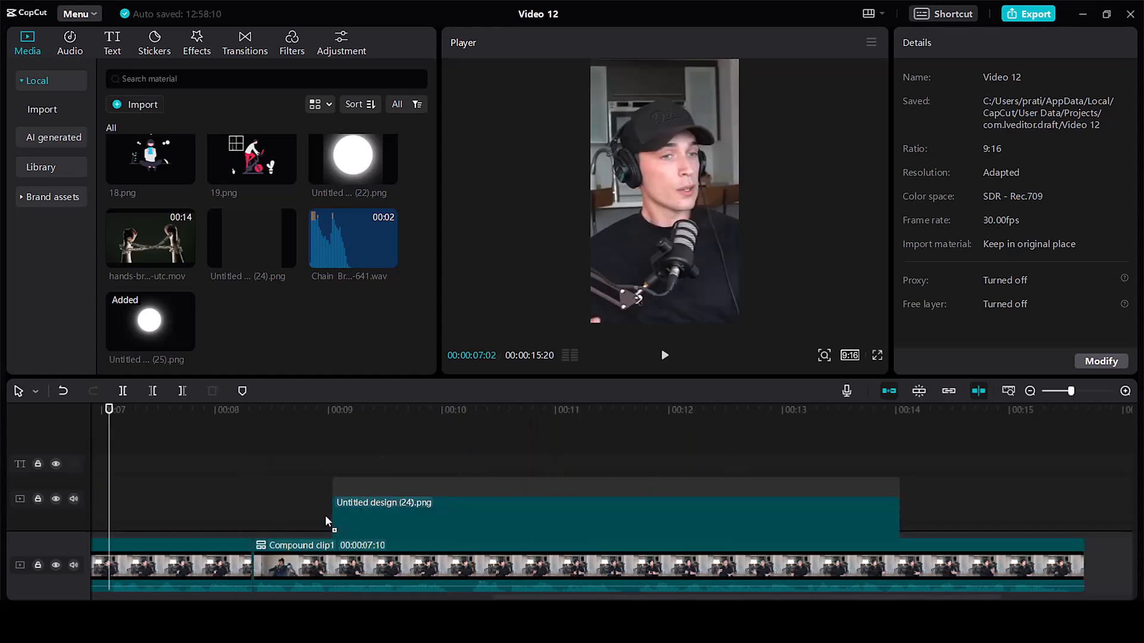
Step: Place Untitled design (24).png over Compound clip1 and add the hands-breaking-chains video on the track above it
mouse_move(324, 515)
mouse_down()
mouse_move(310, 510)
mouse_move(338, 498)
mouse_up()
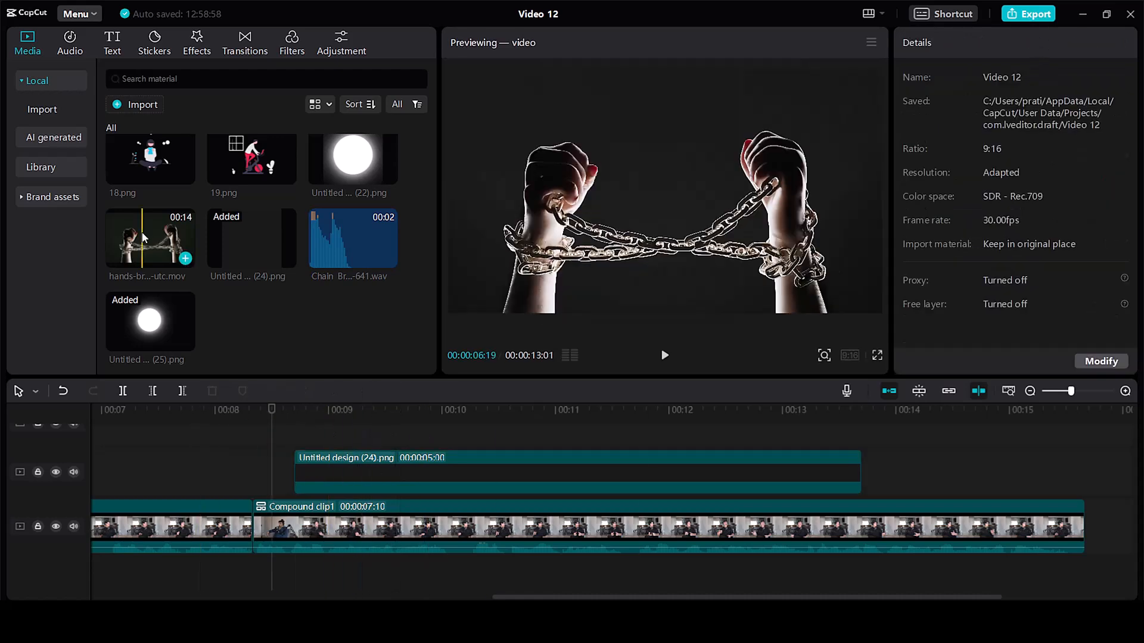
drag(143, 240, 298, 432)
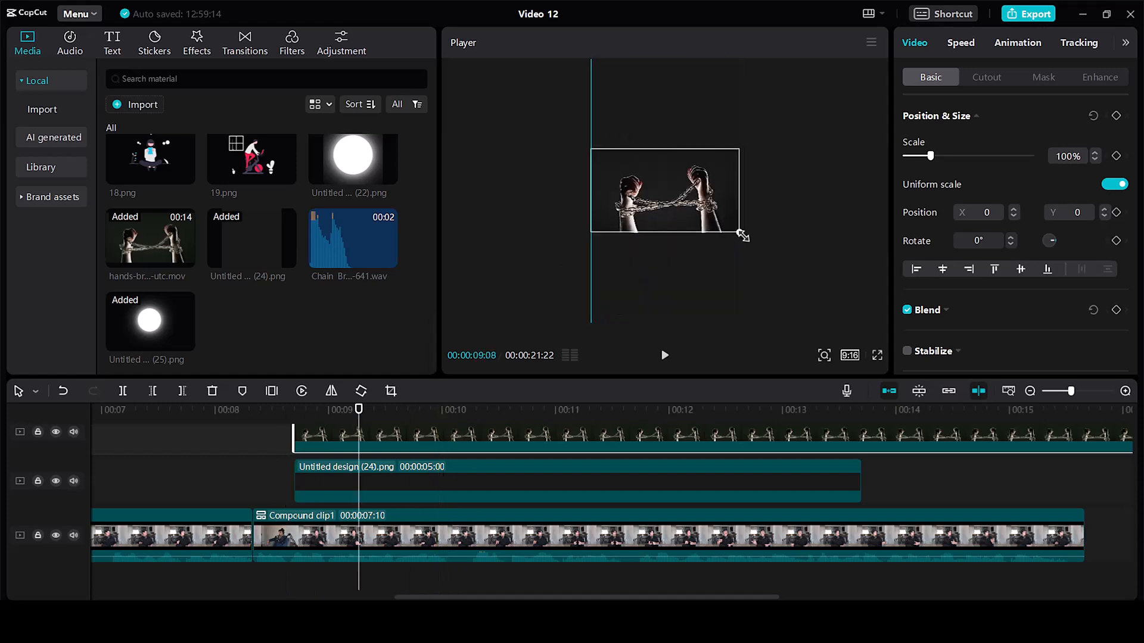
Step: Scale the hands-breaking-chains video to 225%, rotate it 7°, and position it at X 0, Y 336
drag(739, 231, 842, 359)
drag(664, 276, 654, 278)
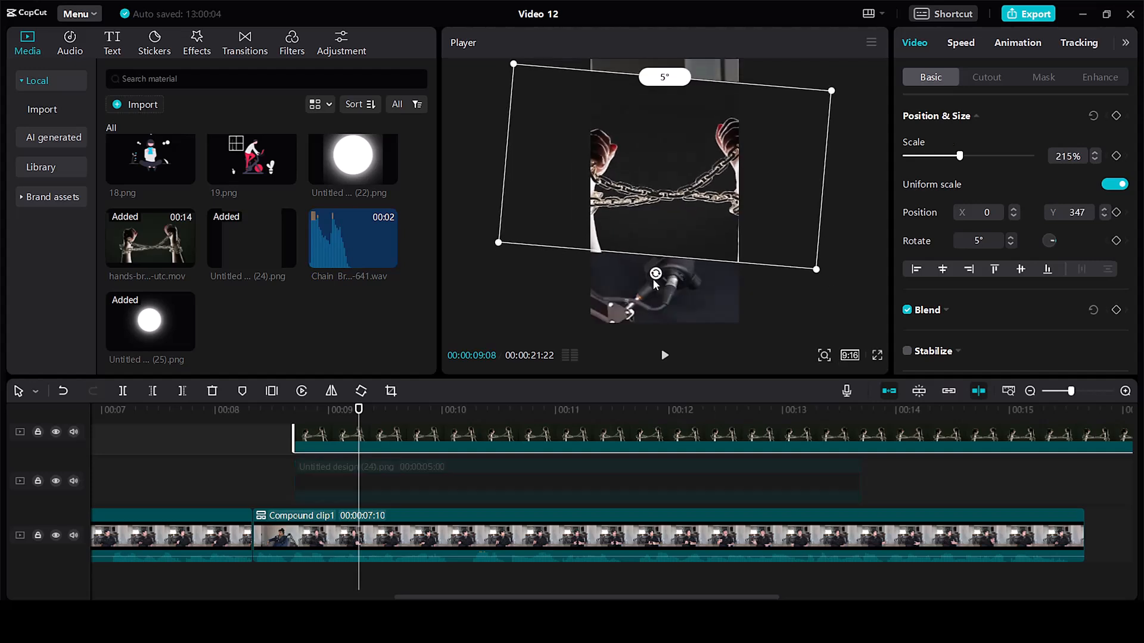
drag(816, 268, 829, 279)
drag(702, 246, 706, 245)
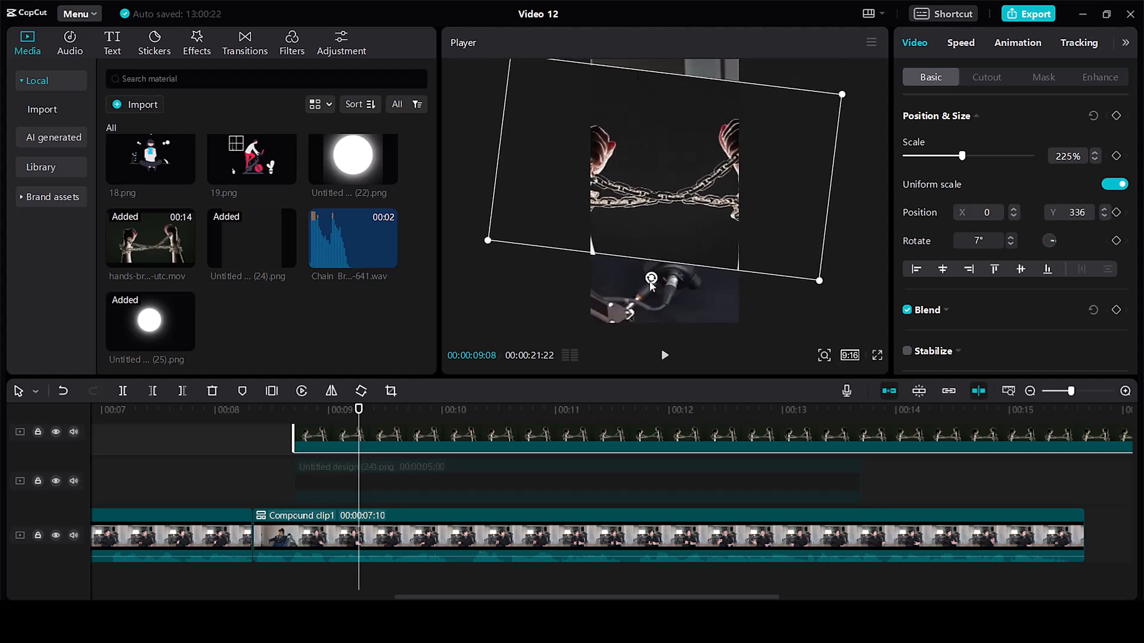
Step: Trim the hands-breaking-chains video's beginning up to 00:00:14:04 and move the remaining clip back above the start of Untitled design (24).png
click(567, 536)
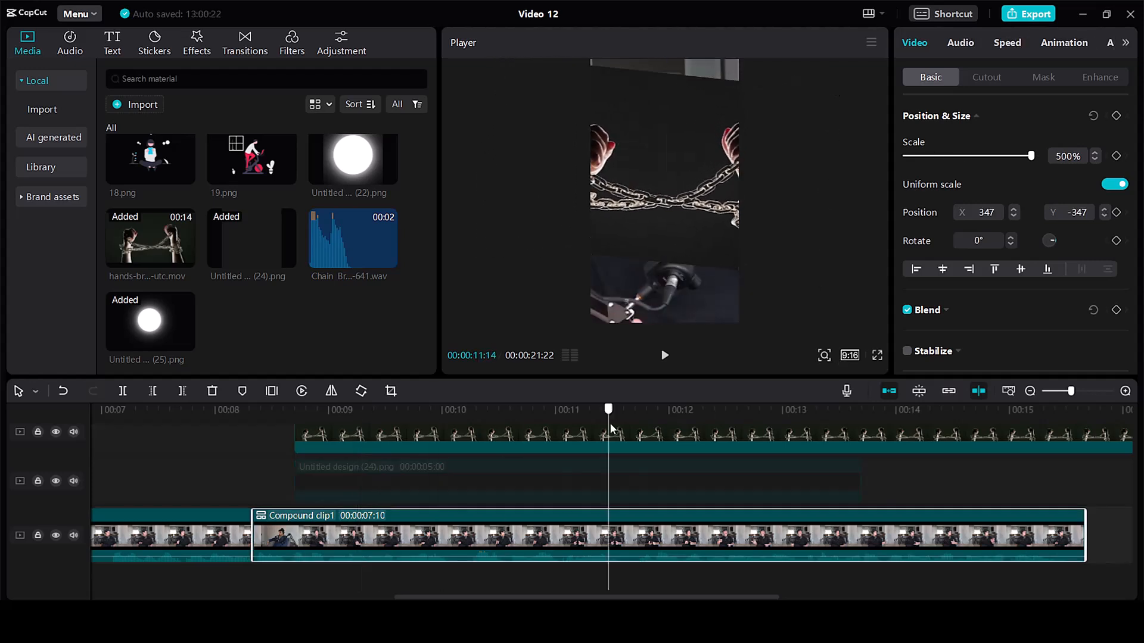
click(893, 440)
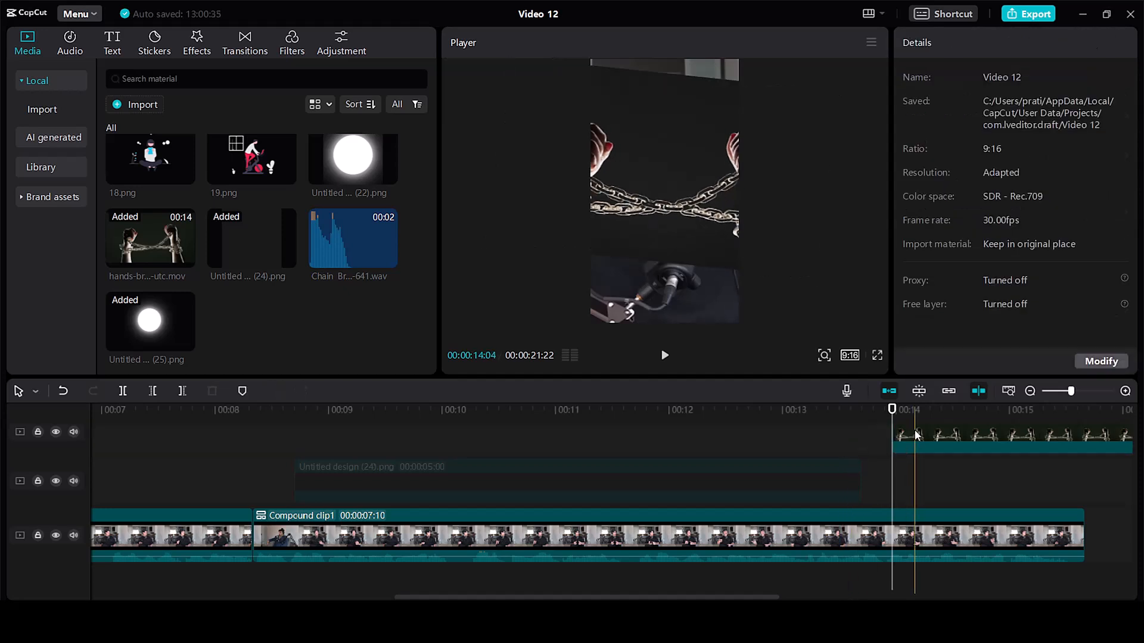
click(594, 441)
drag(594, 440, 645, 414)
click(294, 427)
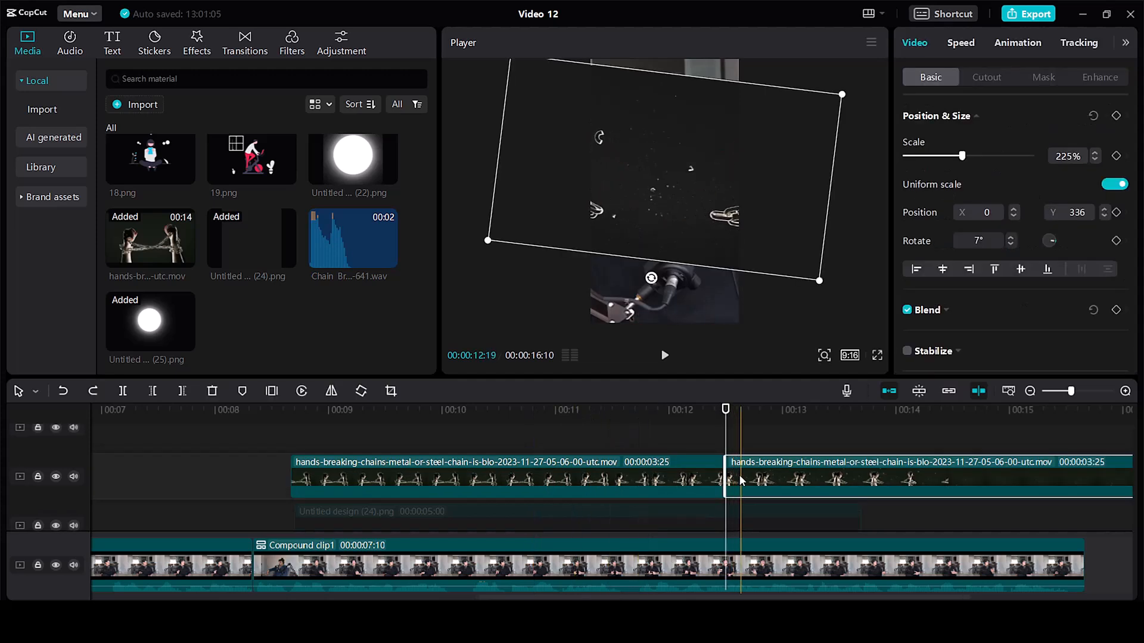
Step: Delete the second part of the split chains video and trim Untitled design (24).png to end with the remaining part
key(Delete)
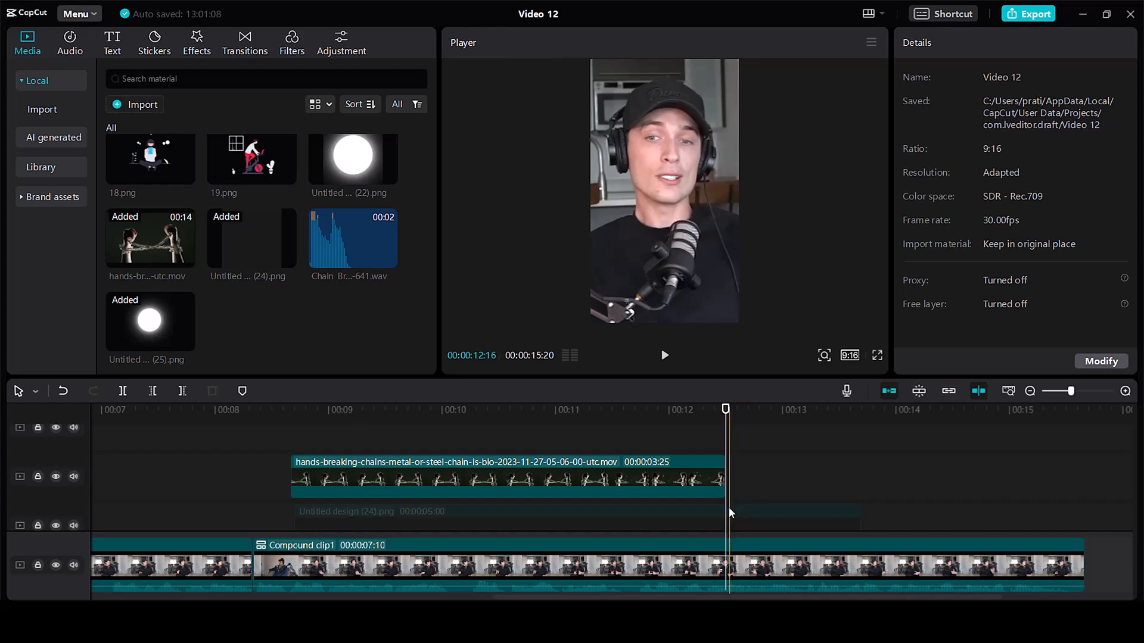
scroll(728, 506, down, 1)
click(731, 473)
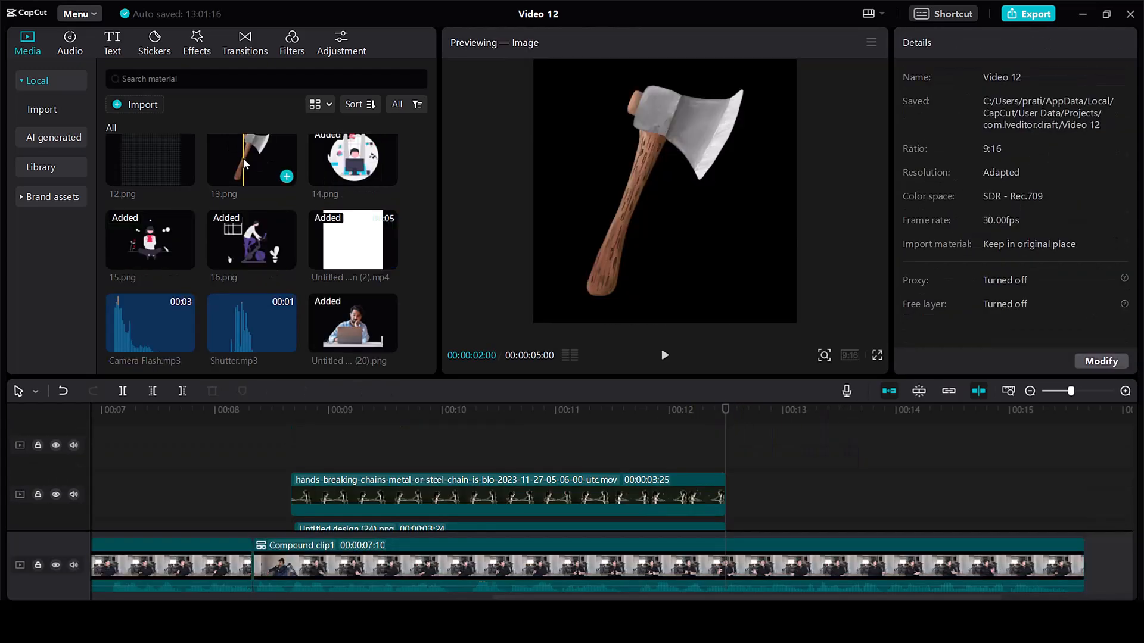
Step: Place 13.png above the hands-breaking-chains video near 00:00:10:04 and give it the Blue Mosaic effect with Filters 0 and Texture 14
drag(251, 160, 456, 452)
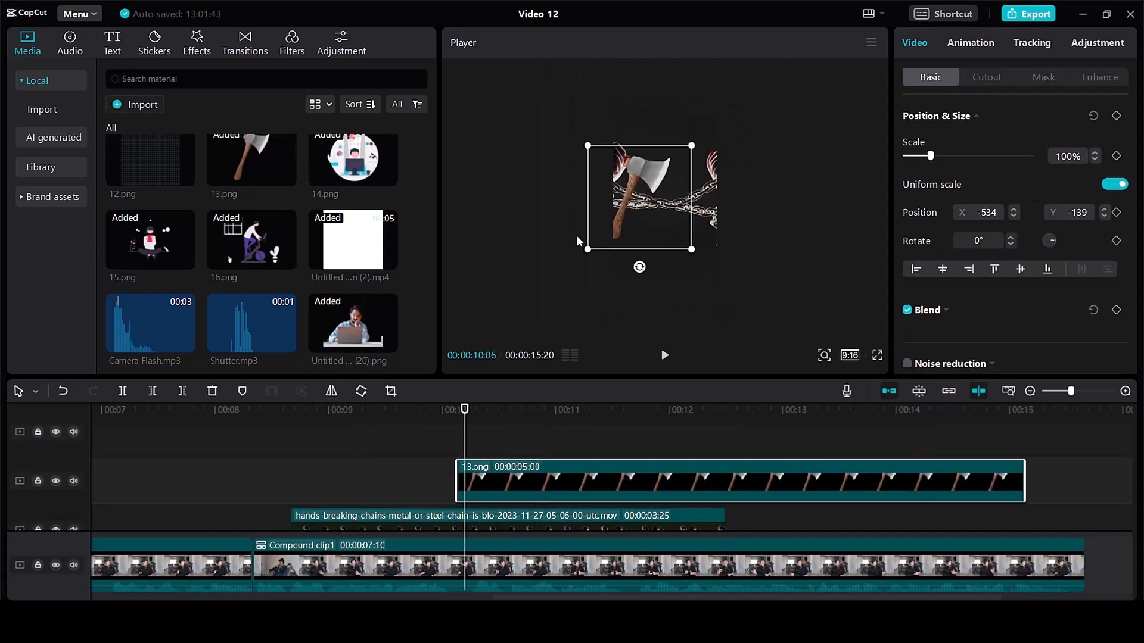
click(198, 45)
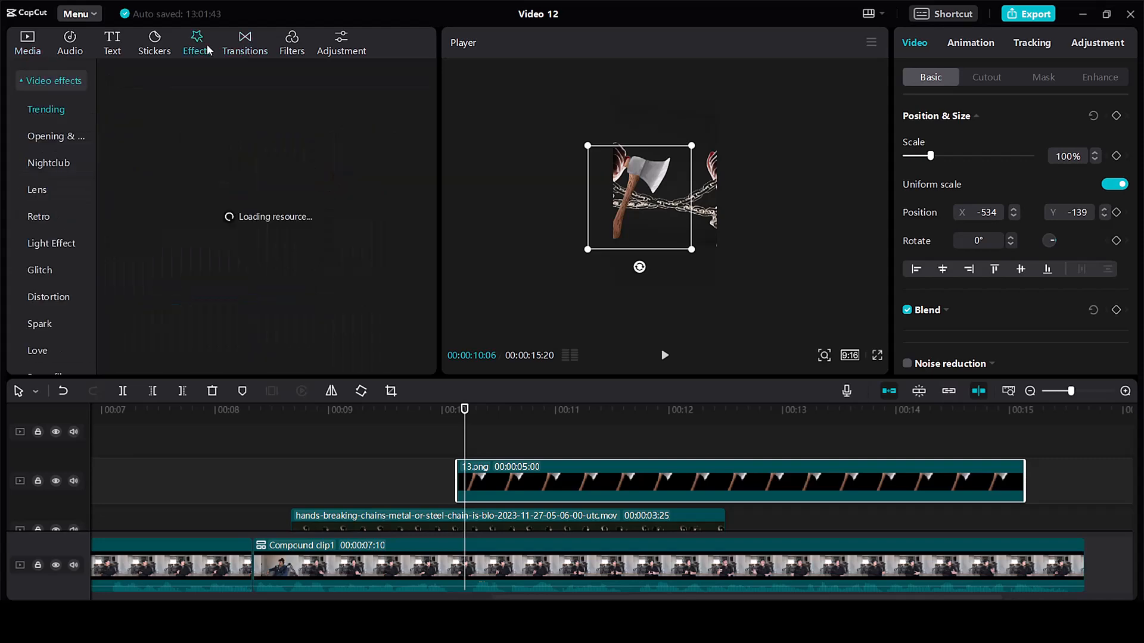
drag(353, 207, 507, 484)
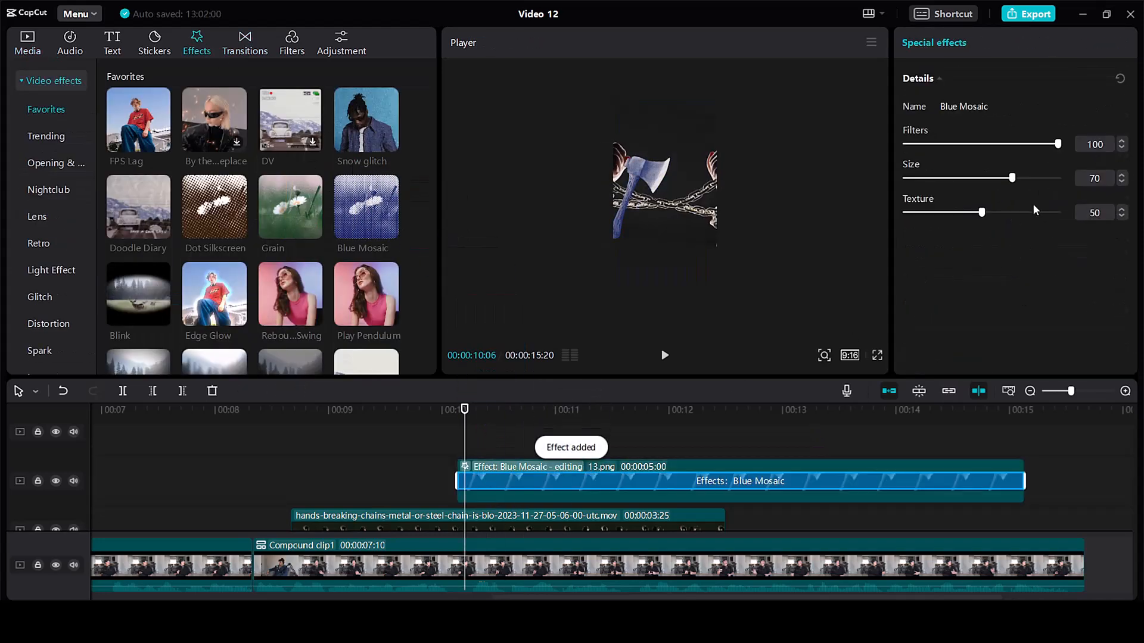
drag(1055, 145, 876, 150)
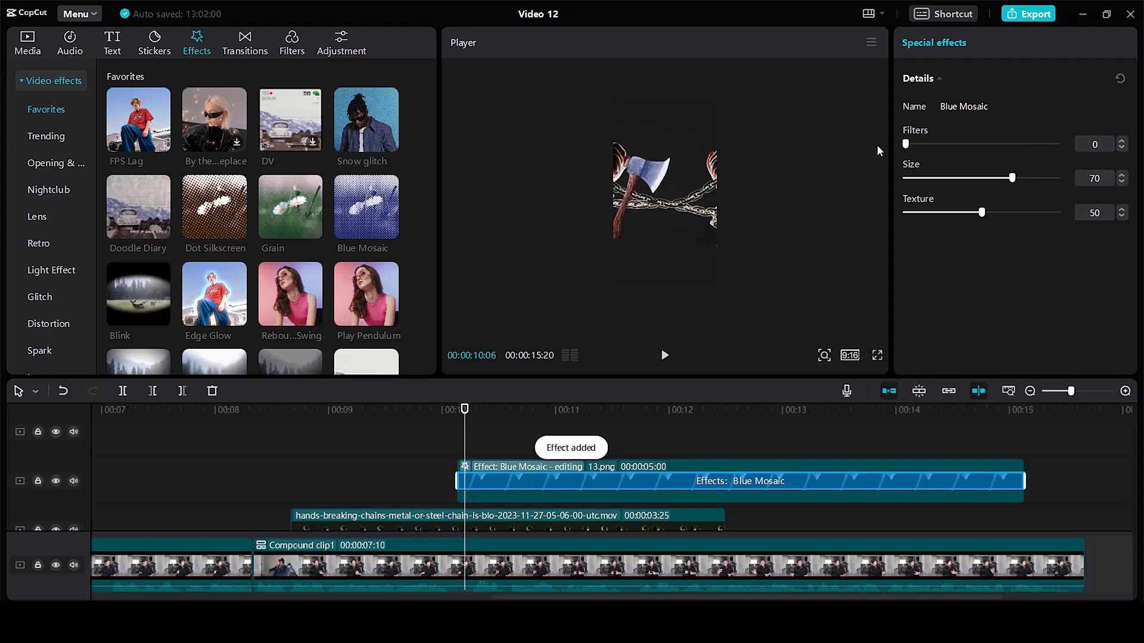
drag(981, 212, 925, 221)
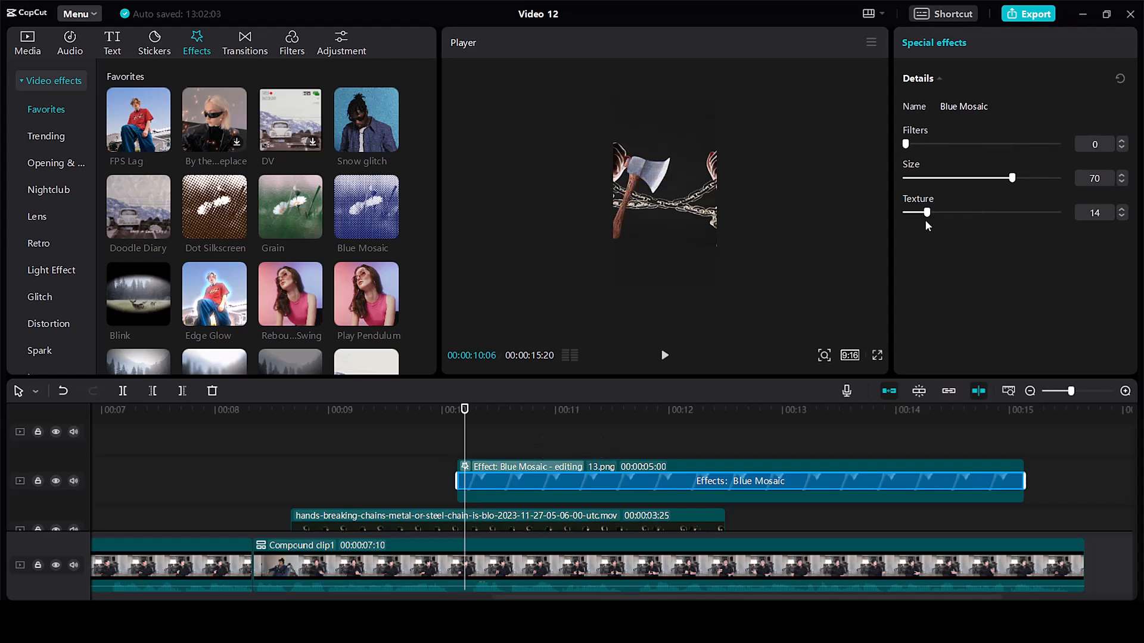
Step: Lower the axe image's saturation and lightness adjustments and reduce the Blue Mosaic effect's size to 55
click(509, 501)
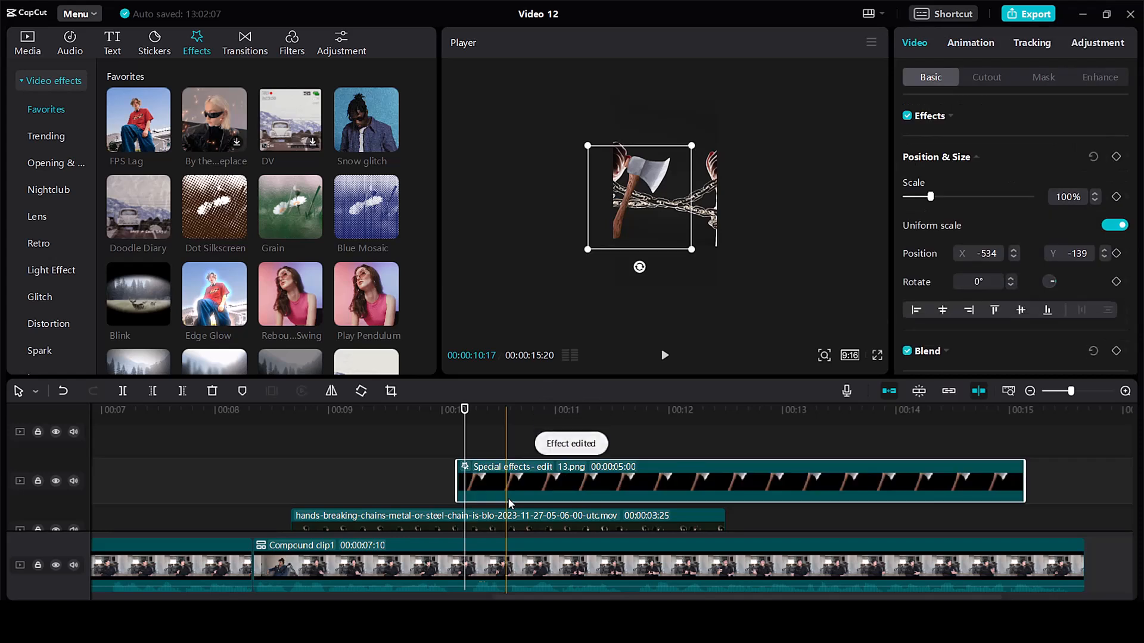
click(1097, 43)
scroll(962, 302, down, 5)
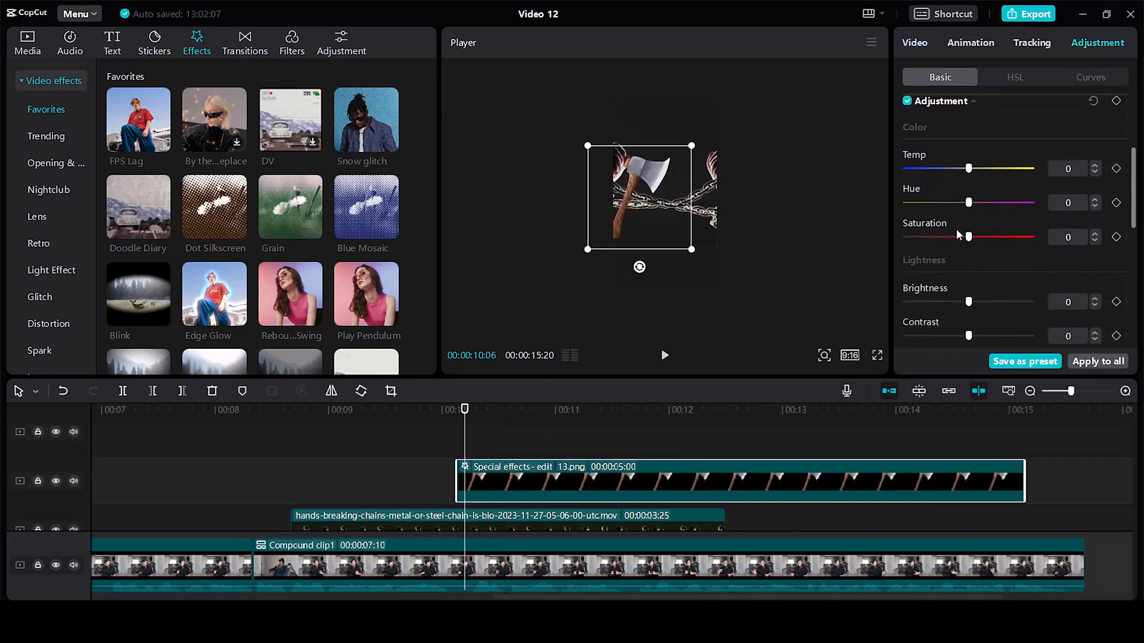
drag(937, 242, 930, 242)
scroll(931, 243, down, 3)
drag(968, 313, 956, 316)
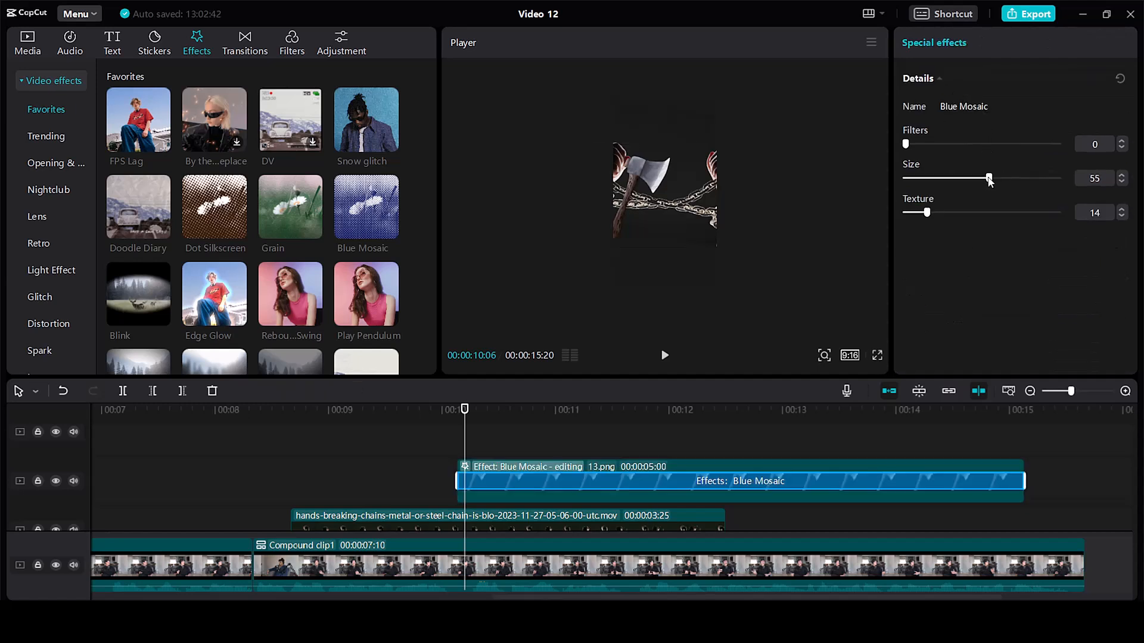
click(637, 213)
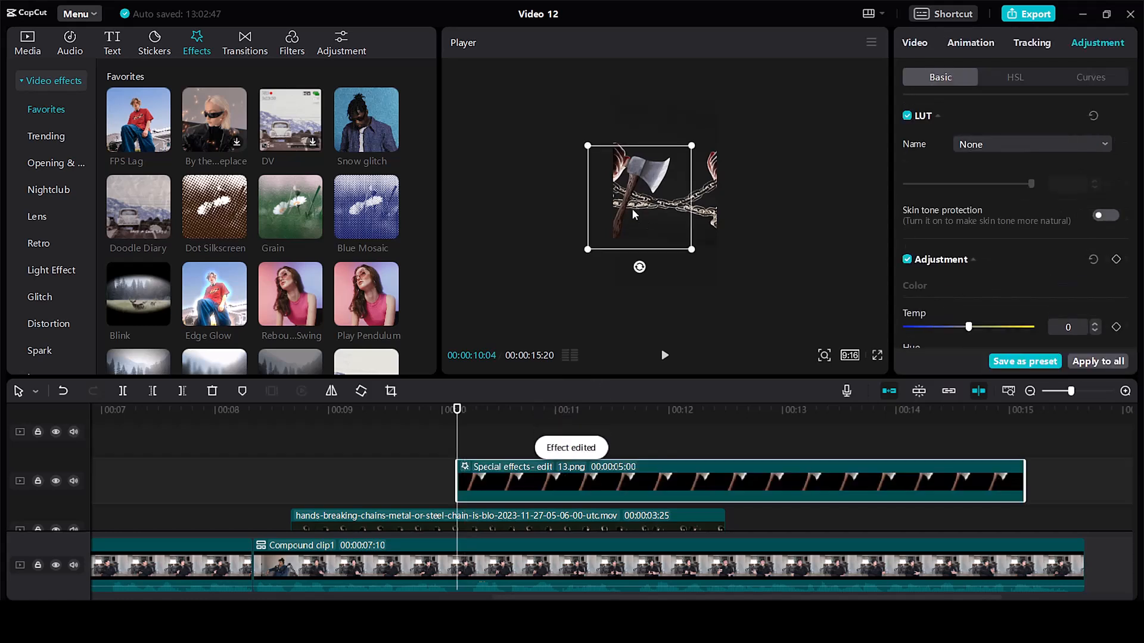
Step: Add a Position & Size keyframe at the axe clip's start, rotating it to -26° and placing it at X -689, Y -139
click(914, 43)
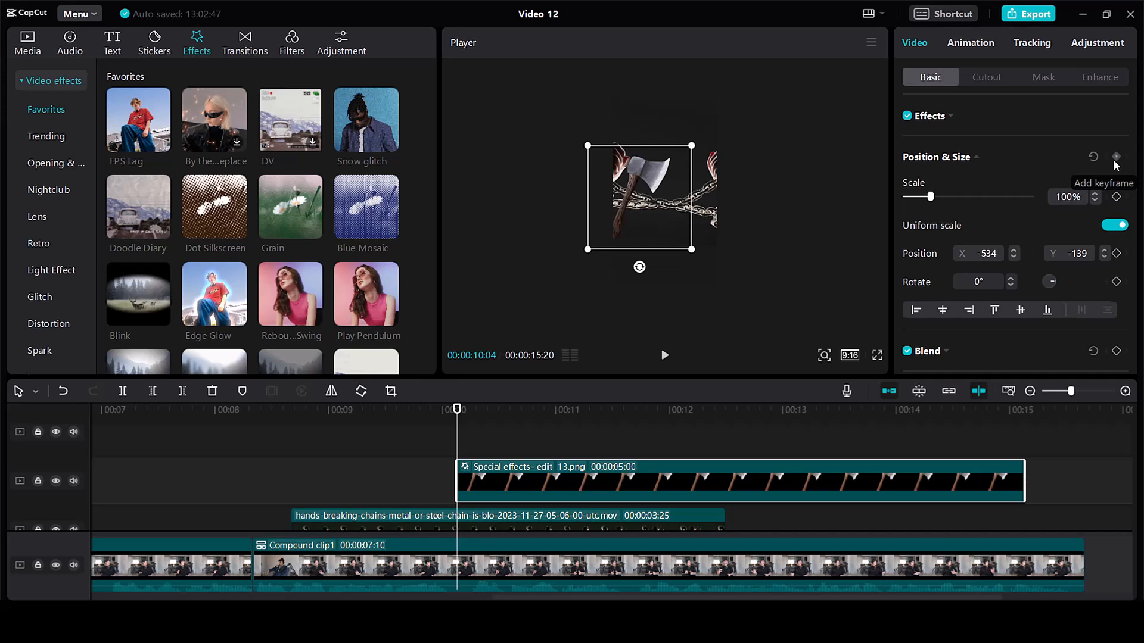
click(1116, 156)
drag(639, 269, 676, 275)
mouse_move(630, 237)
mouse_down()
mouse_move(621, 253)
mouse_move(606, 249)
mouse_move(642, 249)
mouse_move(624, 236)
mouse_up()
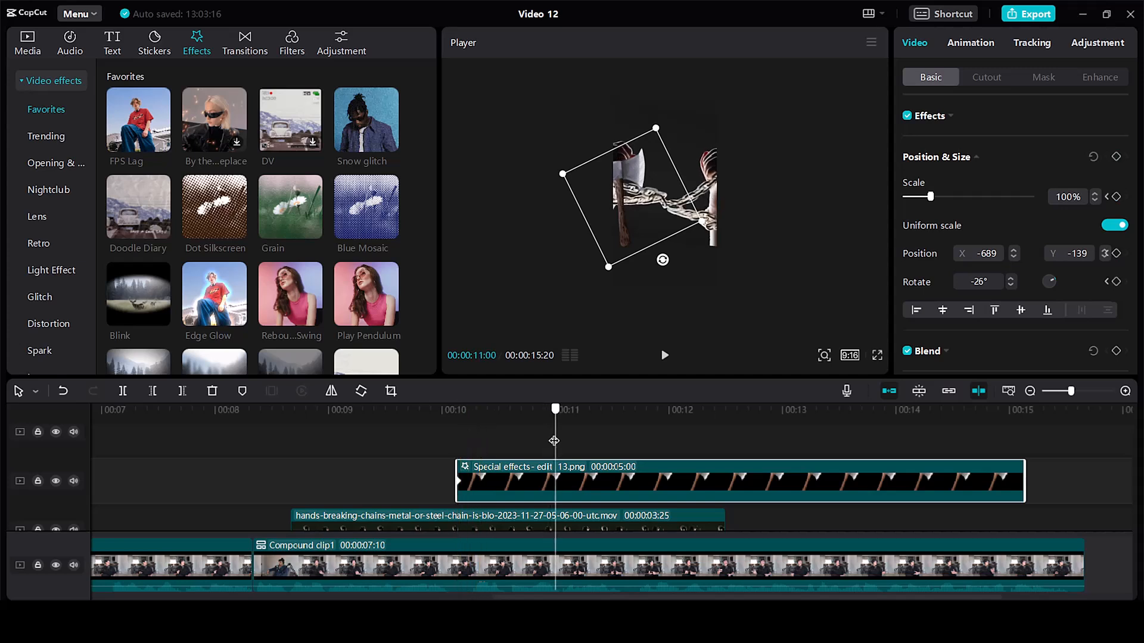
Step: Add Position & Size keyframes that rotate the axe to 42° at 00:00:11:00 and about -7° at 00:00:10:20
click(1116, 157)
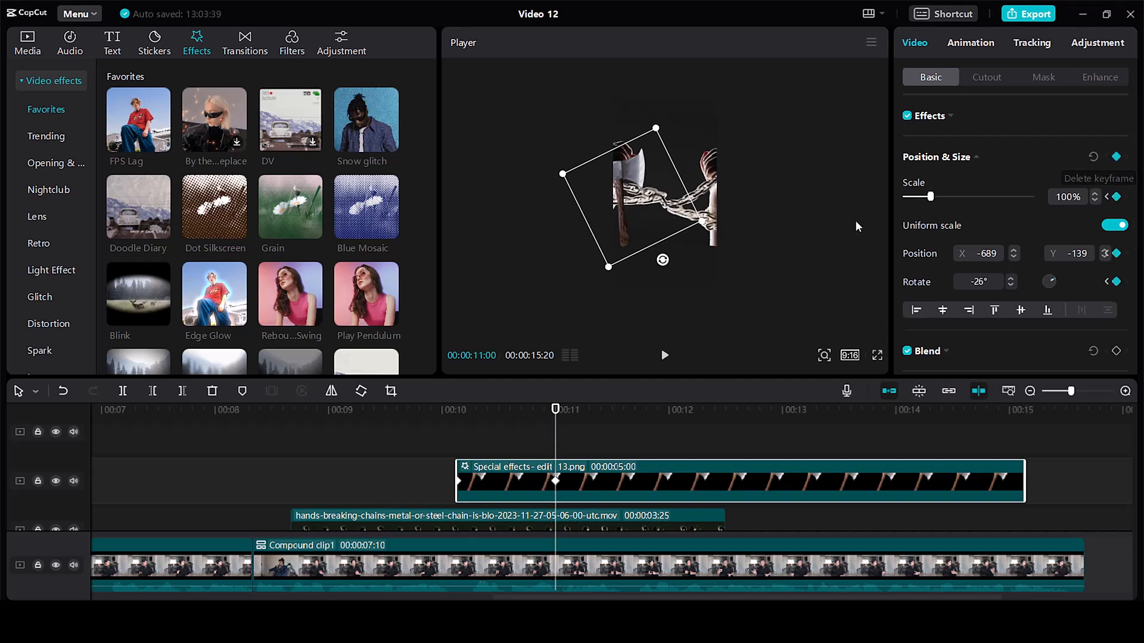
drag(662, 262, 588, 258)
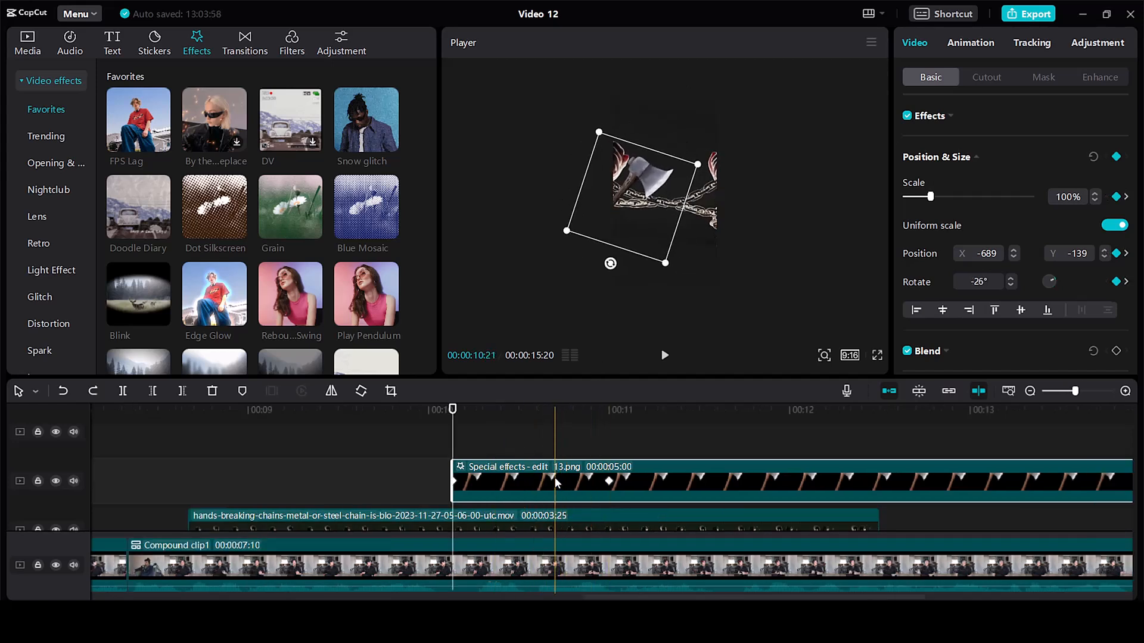
drag(457, 438, 548, 451)
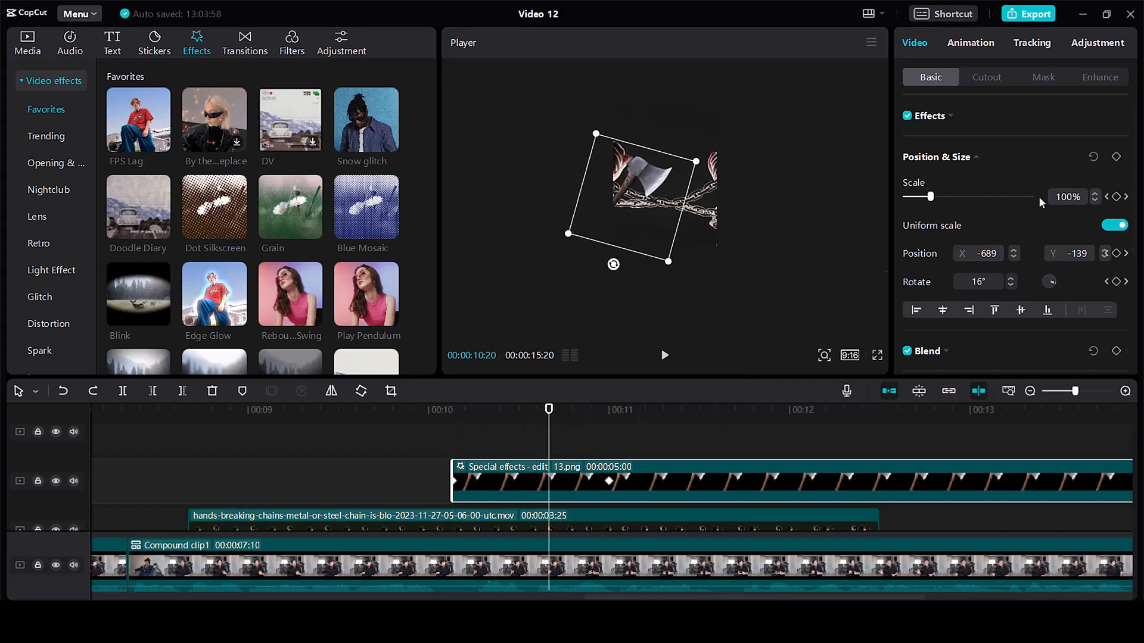
click(1116, 156)
drag(606, 267, 636, 280)
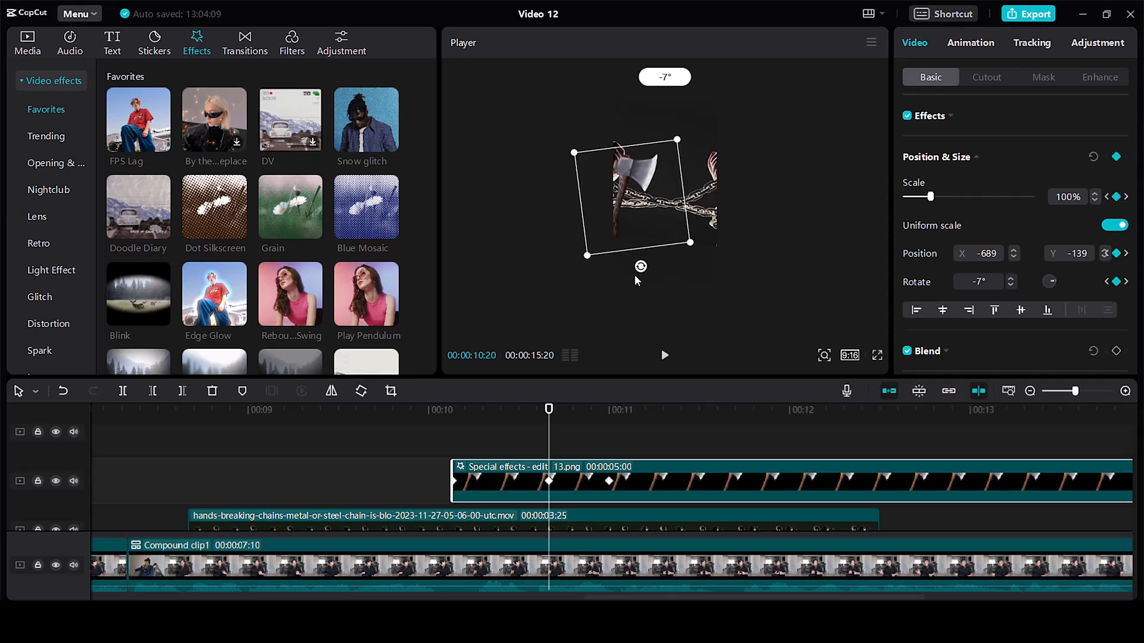
Step: Trim the axe clip's beginning to just before its 00:00:10:20 keyframe and scale the axe to 125% at the 00:00:11:00 keyframe
click(452, 437)
key(space)
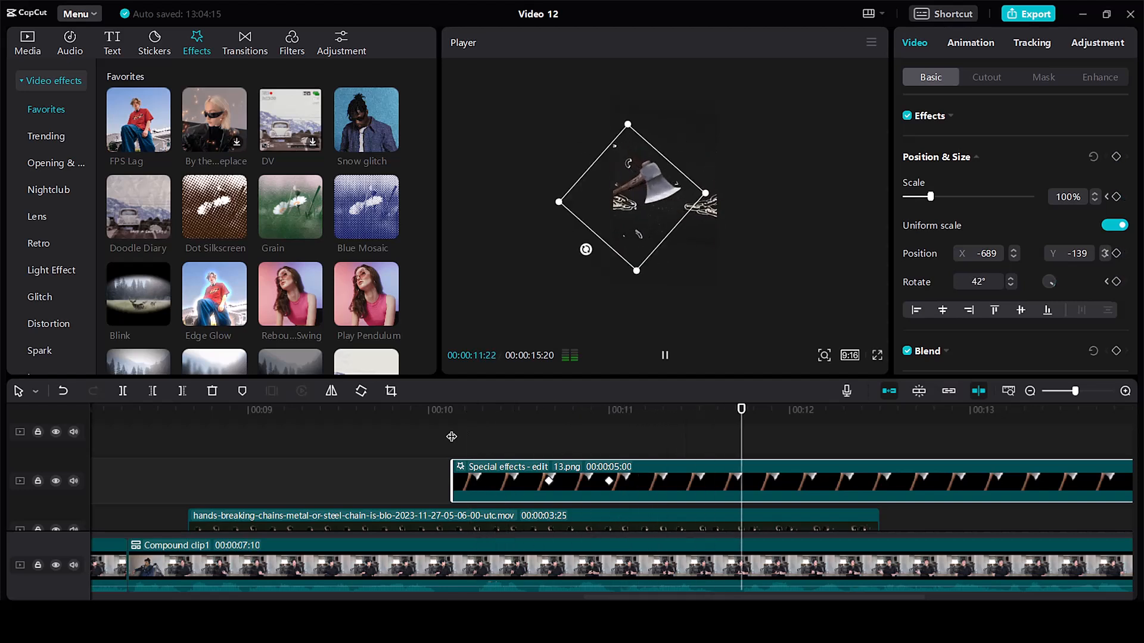
key(space)
drag(453, 485, 540, 490)
click(507, 414)
key(space)
key(space)
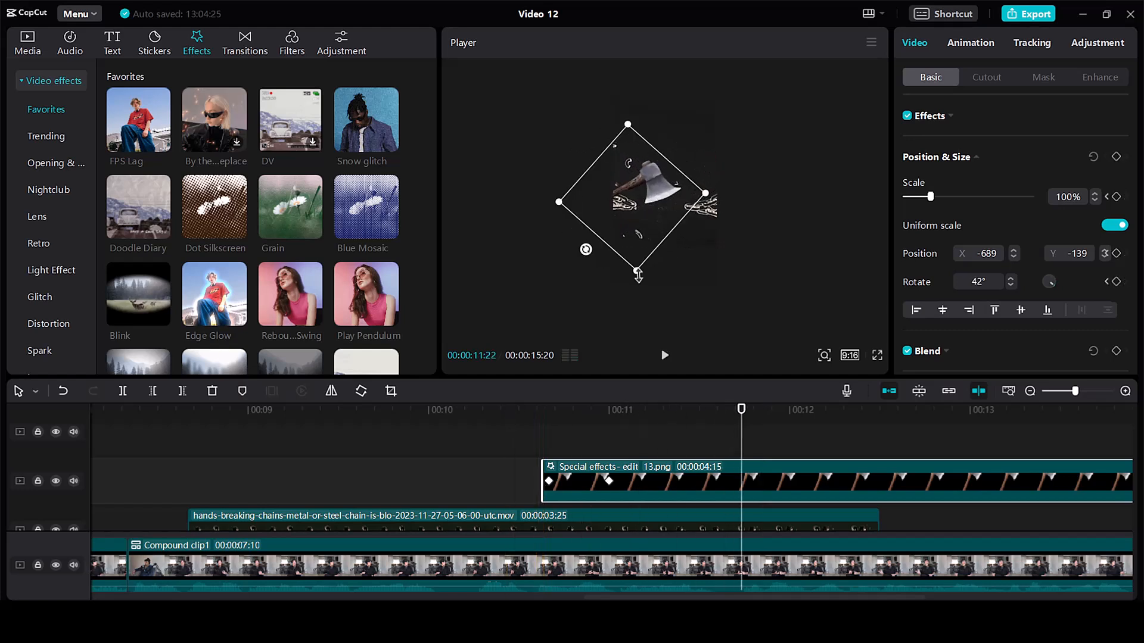
click(608, 481)
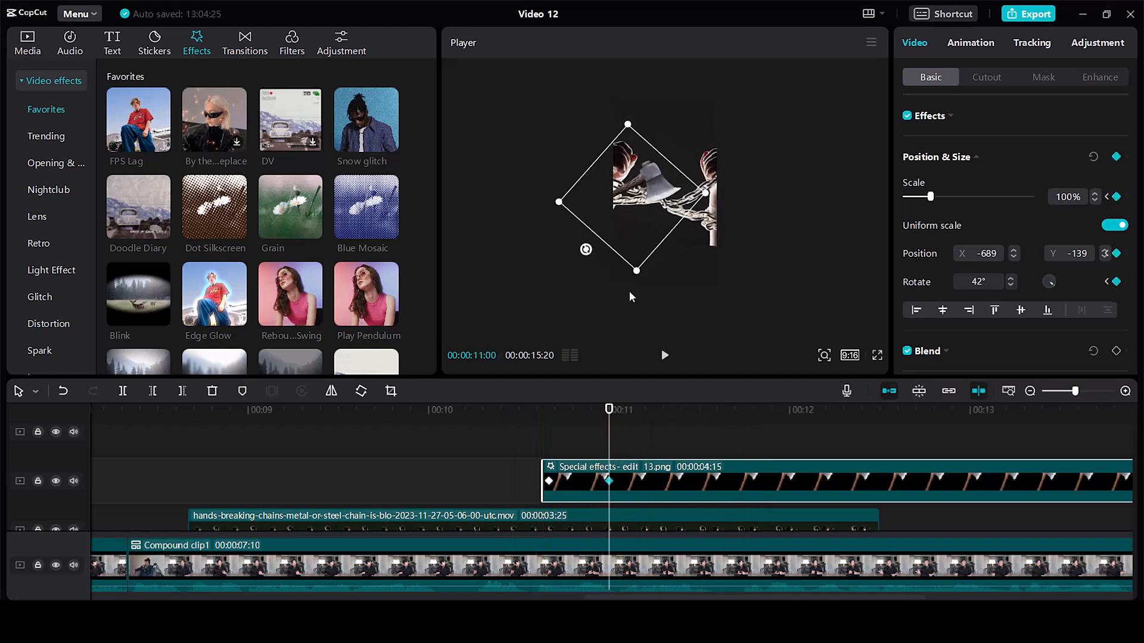
drag(637, 272, 646, 303)
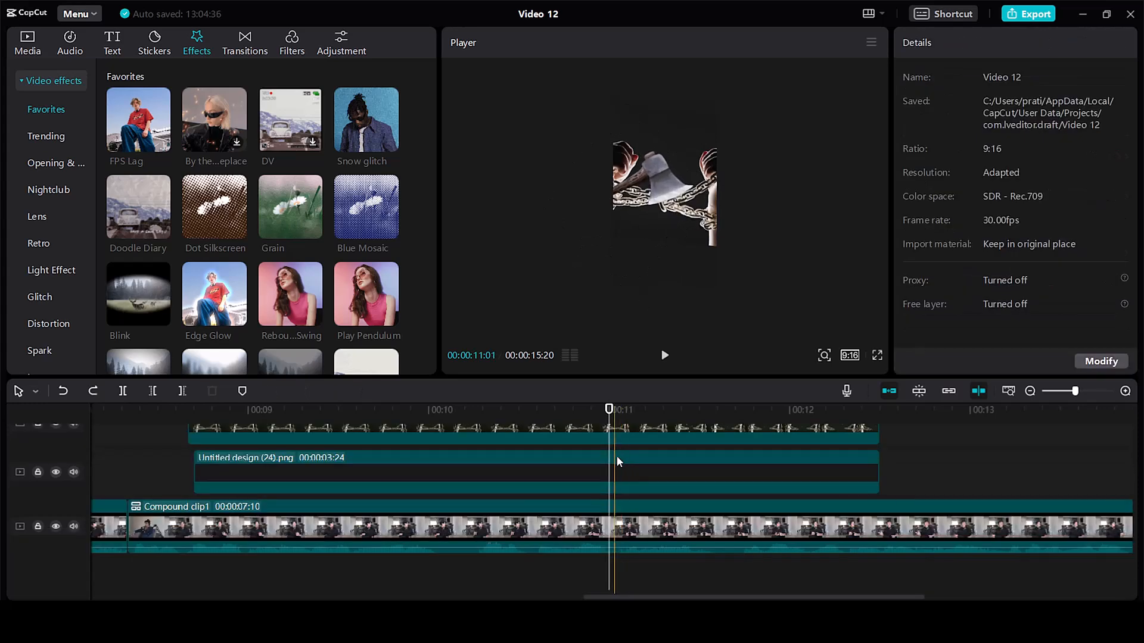
Step: Add the Chain_Break_ODC-0023-641.wav sound below Compound clip1, starting slightly before 00:00:11:00, and play the result
click(27, 45)
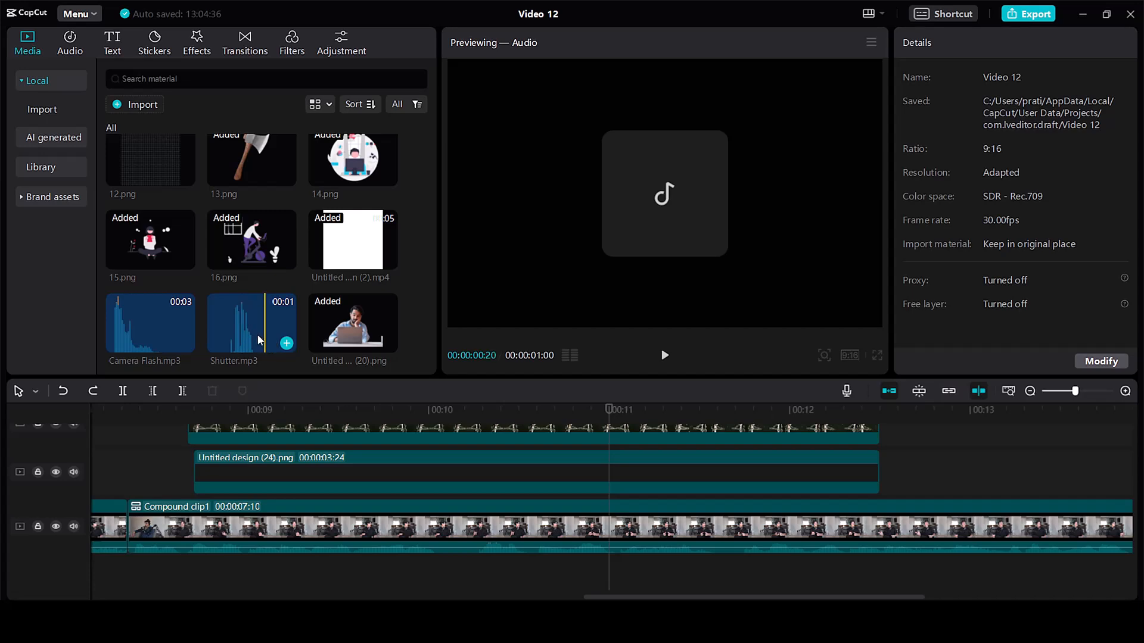
scroll(255, 334, down, 5)
drag(343, 247, 578, 570)
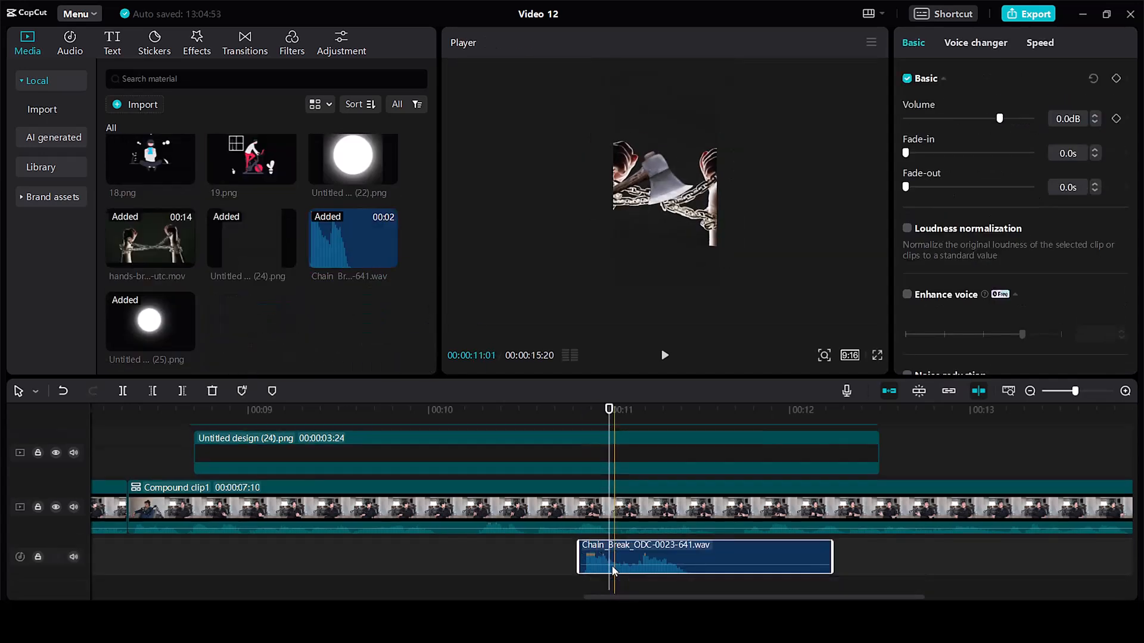
click(559, 550)
key(space)
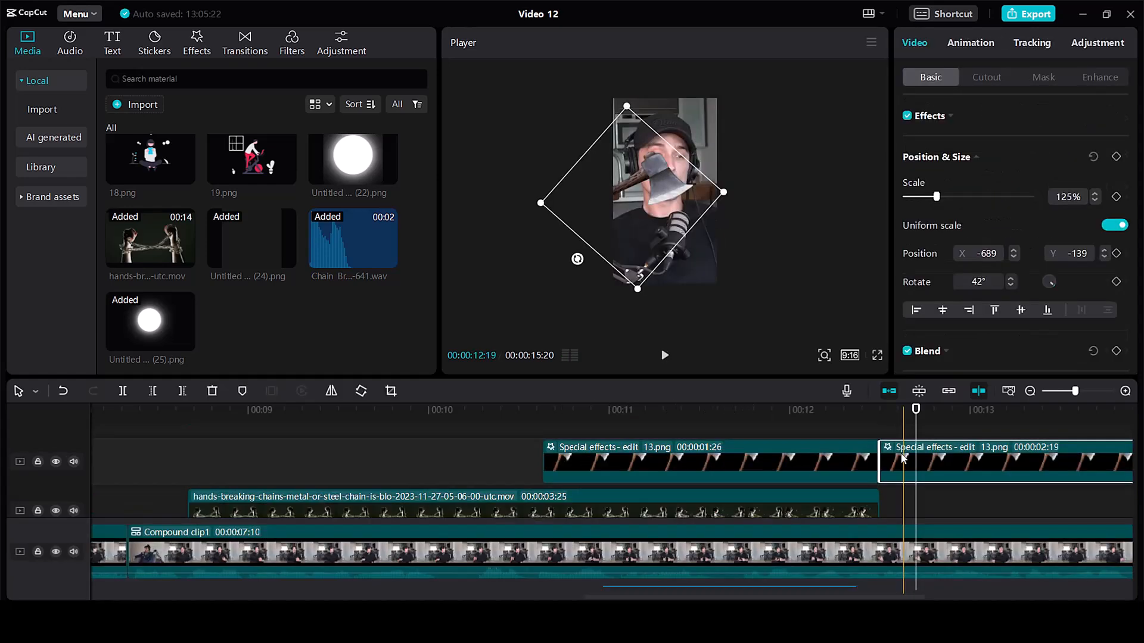
Step: Delete the part of 13.png that extends past the chains video and scrub through the axe scene
key(Delete)
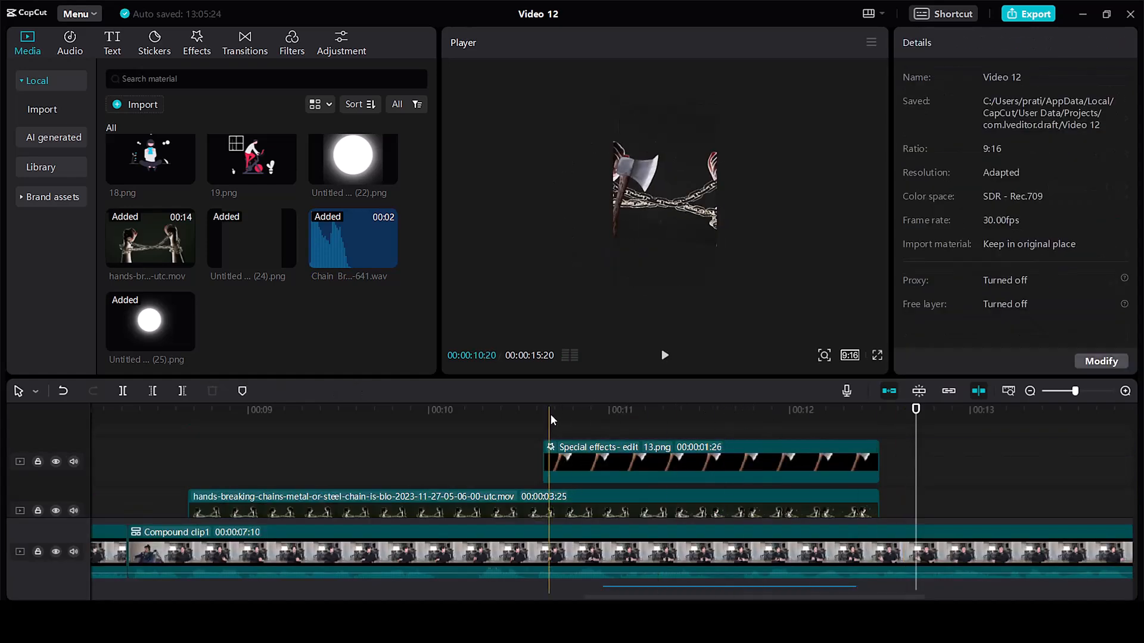
click(862, 417)
drag(846, 409, 553, 411)
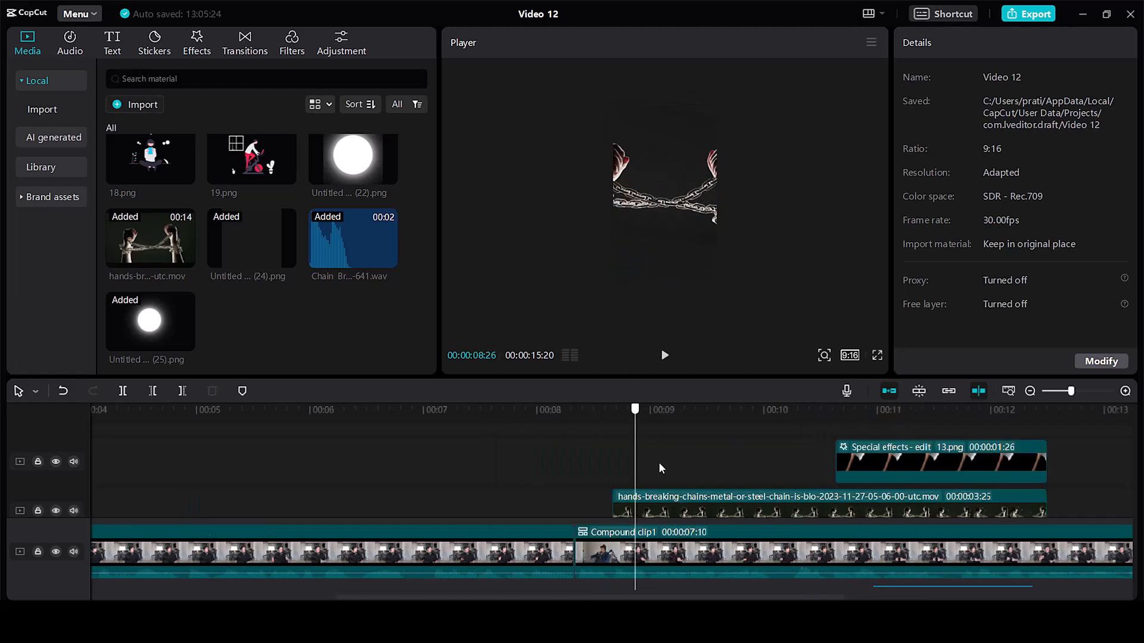
drag(658, 462, 935, 471)
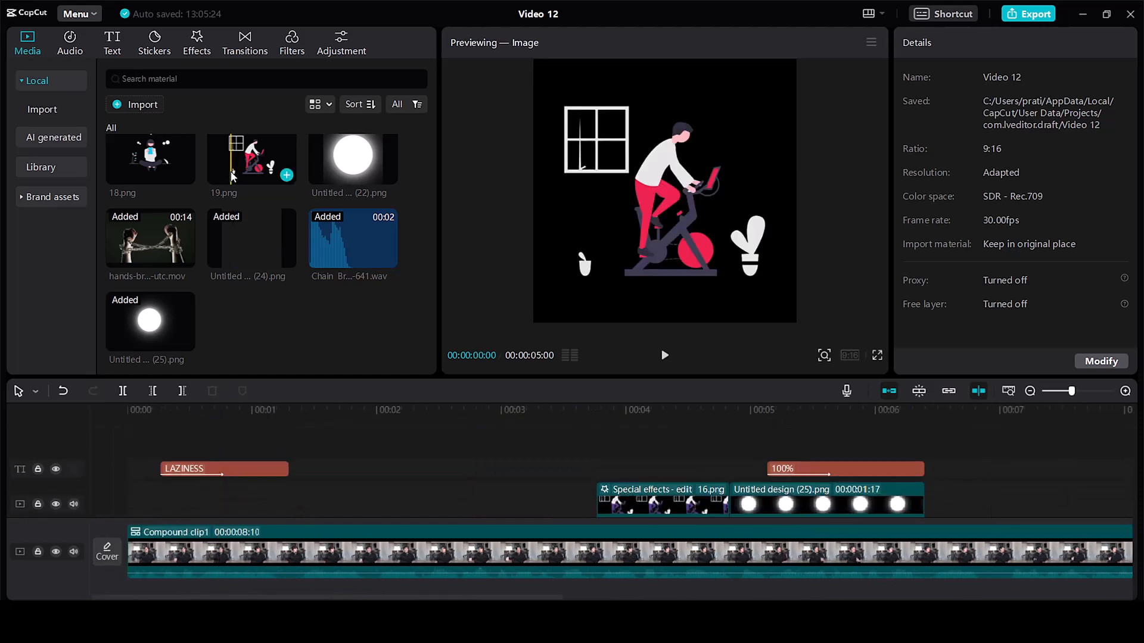
Step: Generate auto captions for the video with English as the spoken language
click(113, 46)
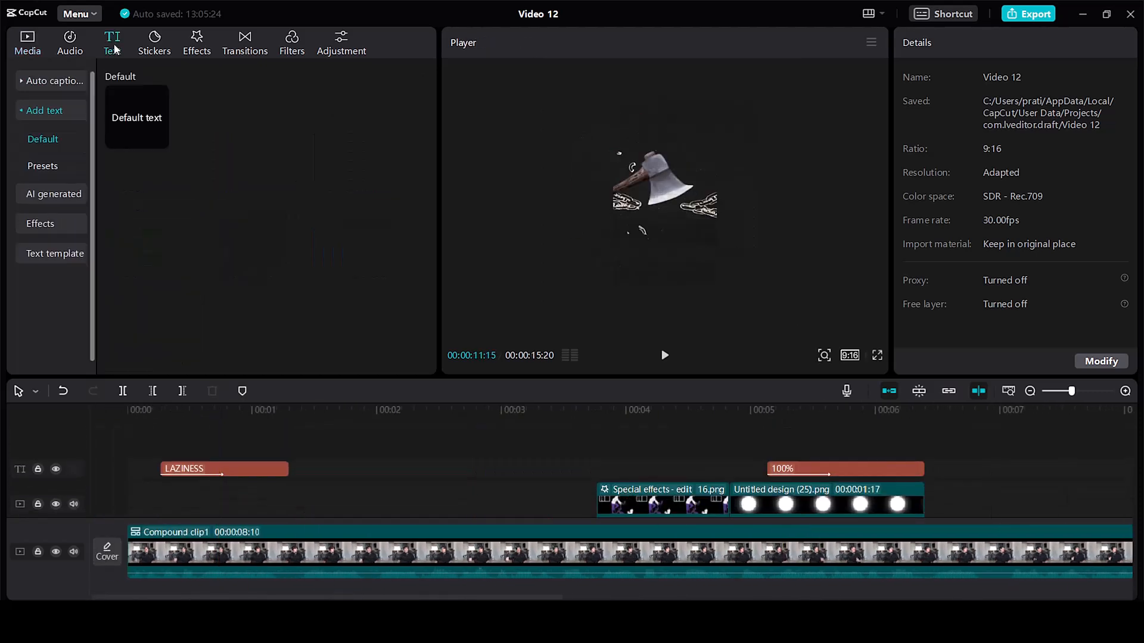
click(29, 82)
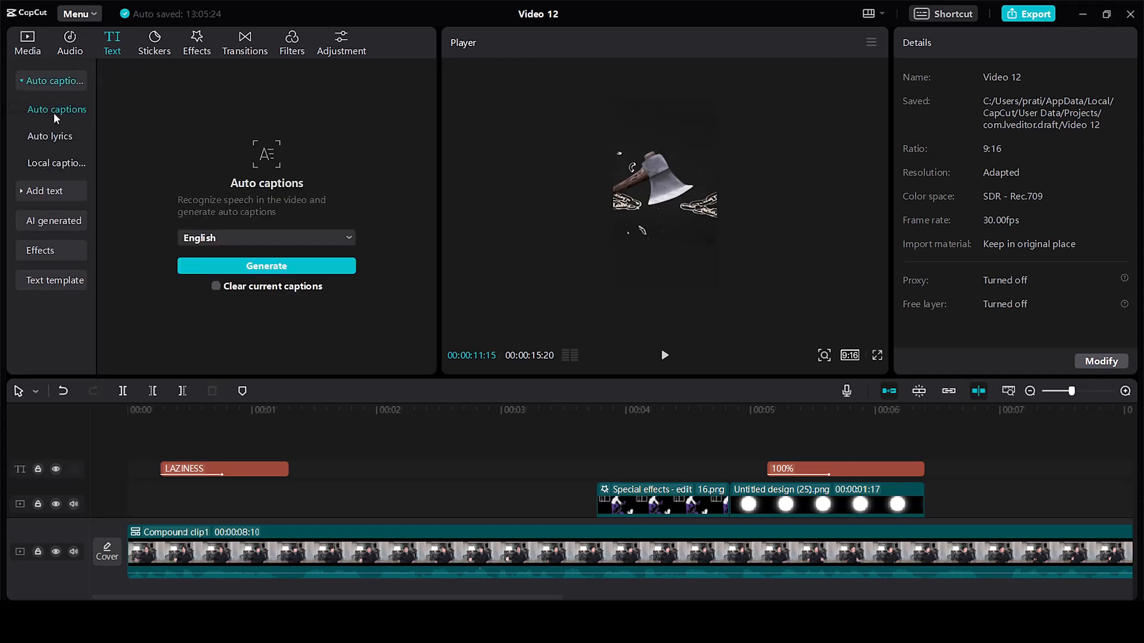
click(262, 238)
click(402, 221)
click(233, 268)
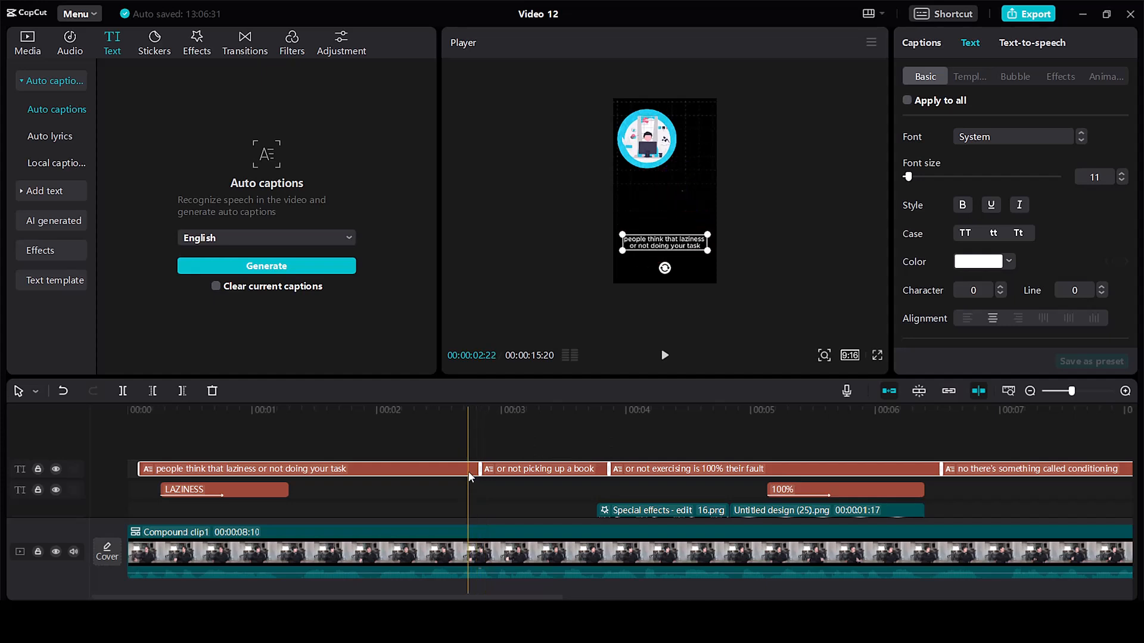
Step: Split the long captions into short phrases of a few words, from "people think that" through "unlock yourself"
click(921, 42)
scroll(977, 155, up, 1)
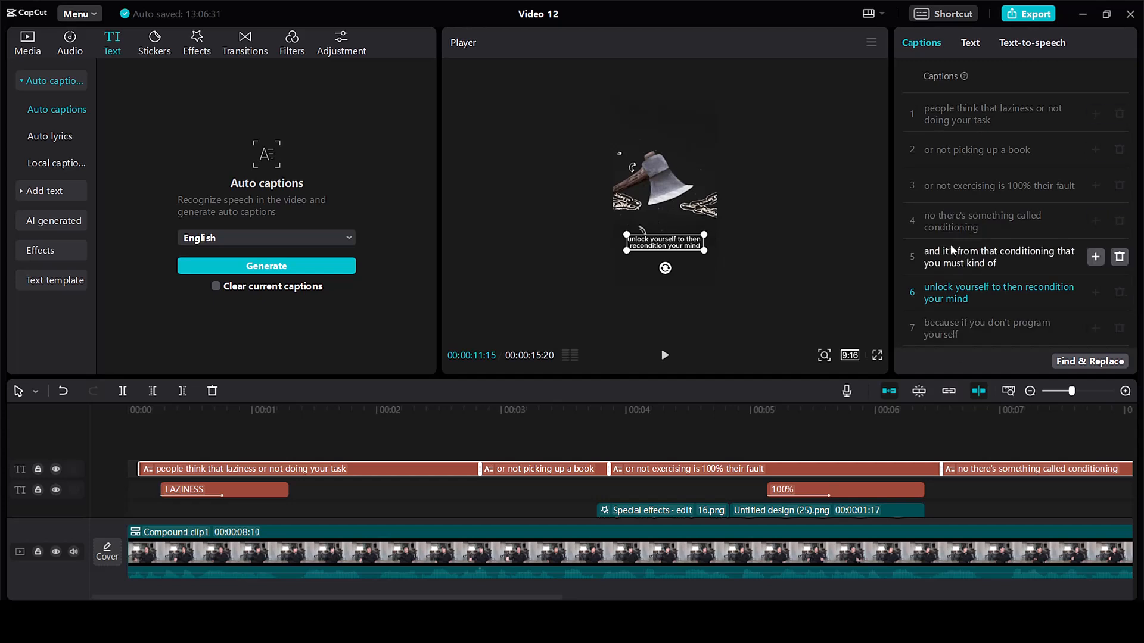
click(998, 109)
key(Return)
click(961, 149)
key(Return)
click(977, 185)
key(Return)
click(954, 257)
key(Return)
click(934, 222)
key(Return)
click(997, 234)
key(Return)
click(982, 271)
key(Return)
click(999, 237)
key(Return)
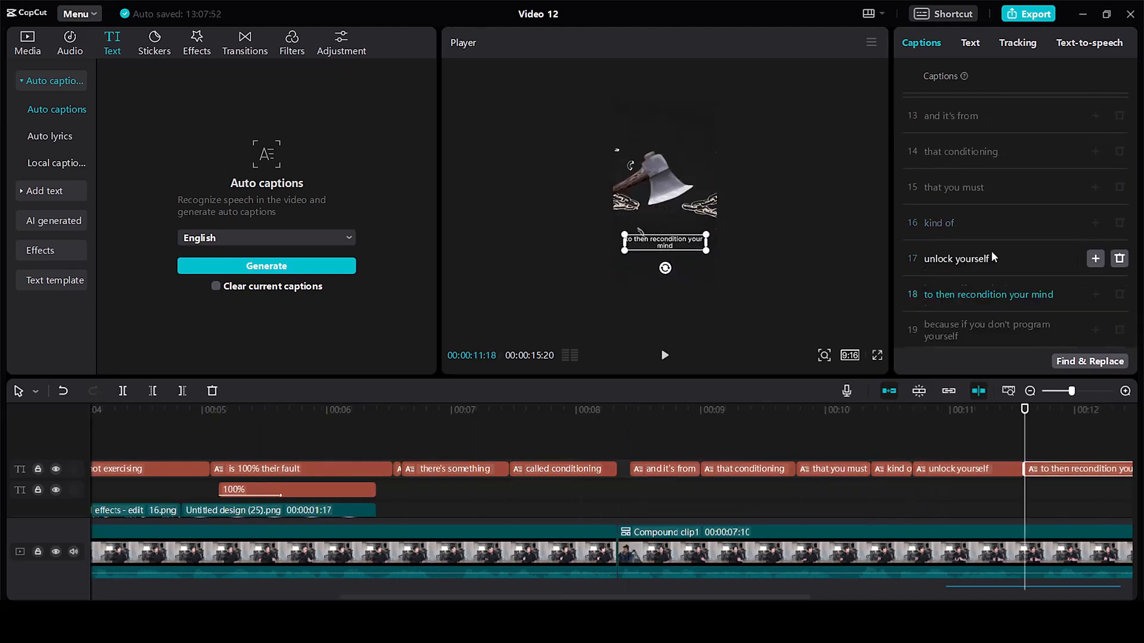
Step: Split the remaining captions into short phrases, from "to then recondition" and "your mind" to the final "program you"
click(991, 253)
key(Return)
click(1009, 258)
key(Return)
click(987, 289)
key(Return)
click(987, 329)
click(989, 294)
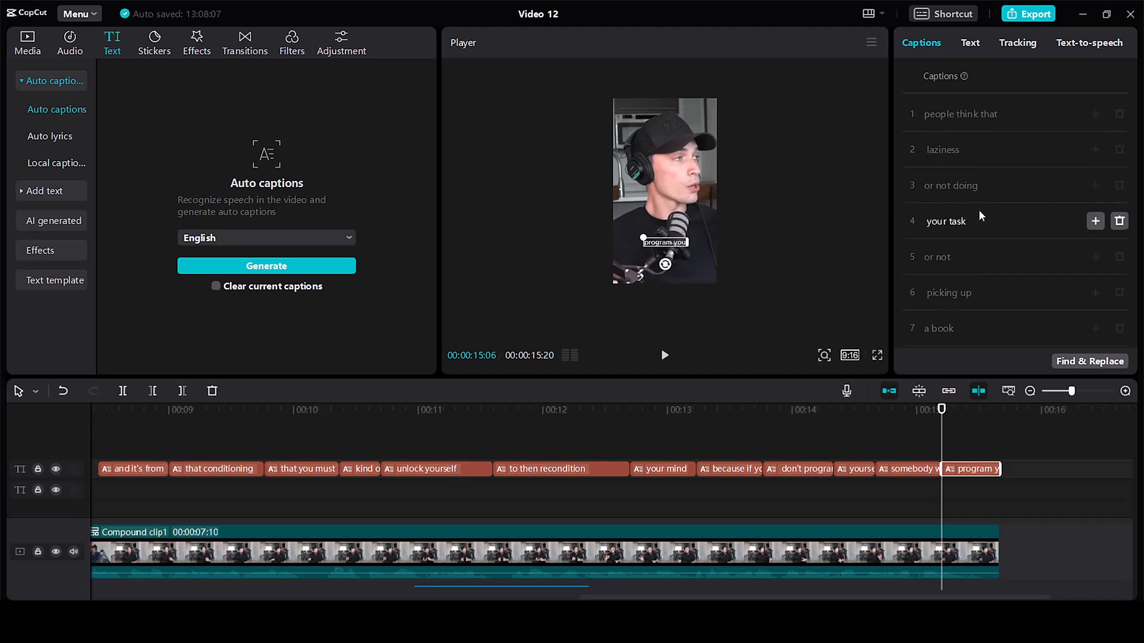
Step: Set the "program you" caption's font to TheBoldFont-Bold and undo the trial move of its position
click(970, 43)
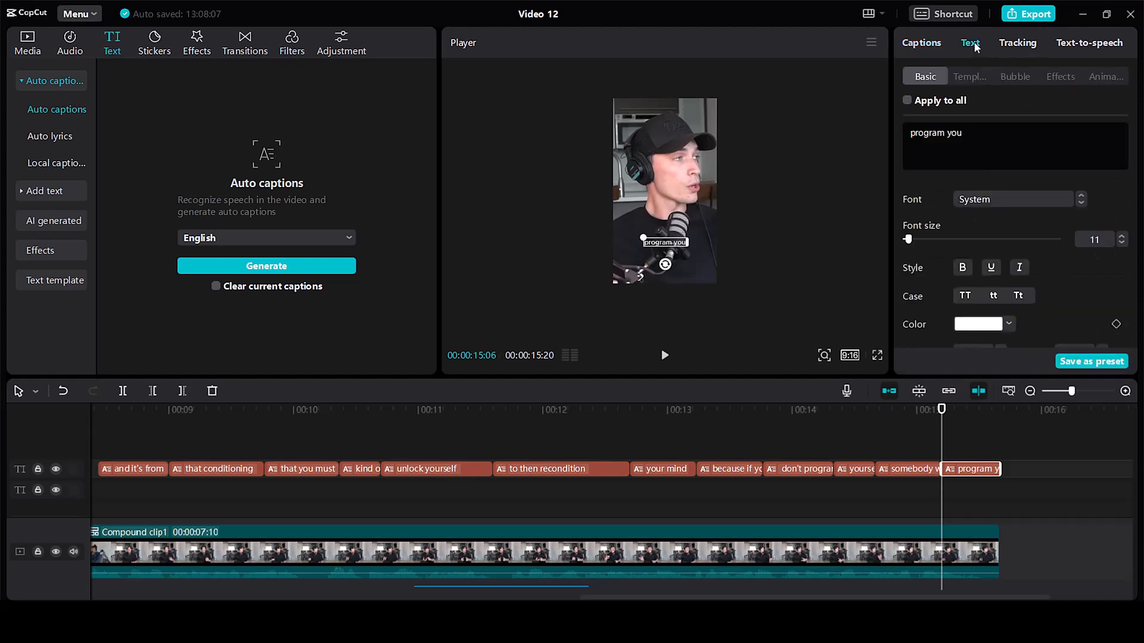
click(1018, 199)
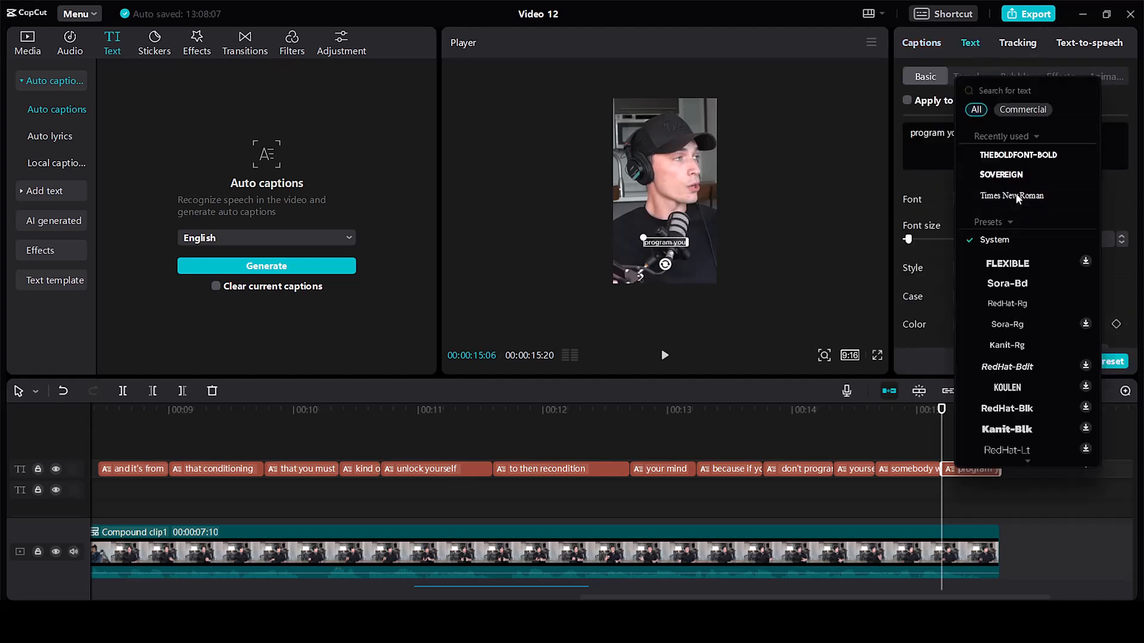
click(999, 156)
drag(667, 246, 671, 231)
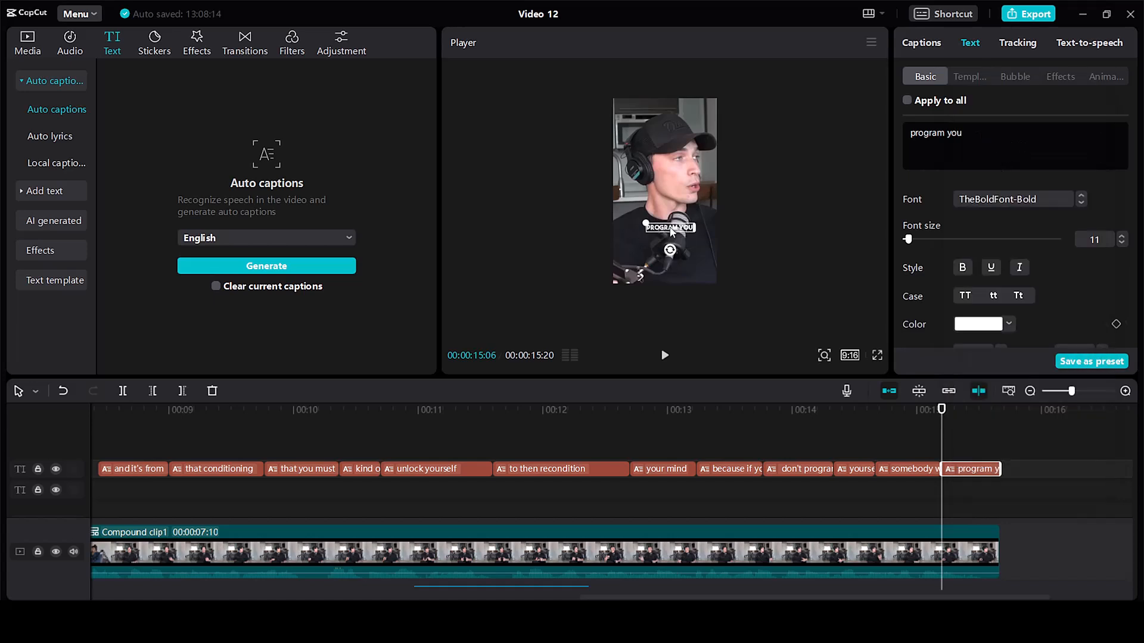
key(ctrl+z)
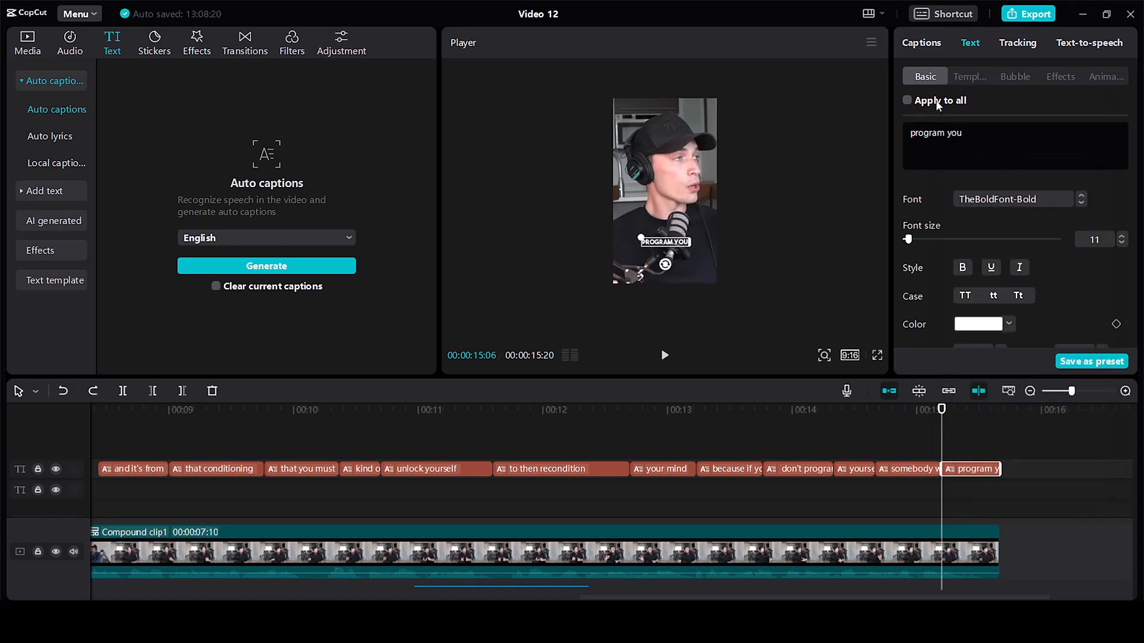
Step: Apply a white glow with an intensity of about 31 to all captions and check it in the full-screen preview
drag(941, 429, 443, 428)
scroll(1052, 280, down, 2)
scroll(1052, 280, down, 8)
scroll(1049, 278, down, 4)
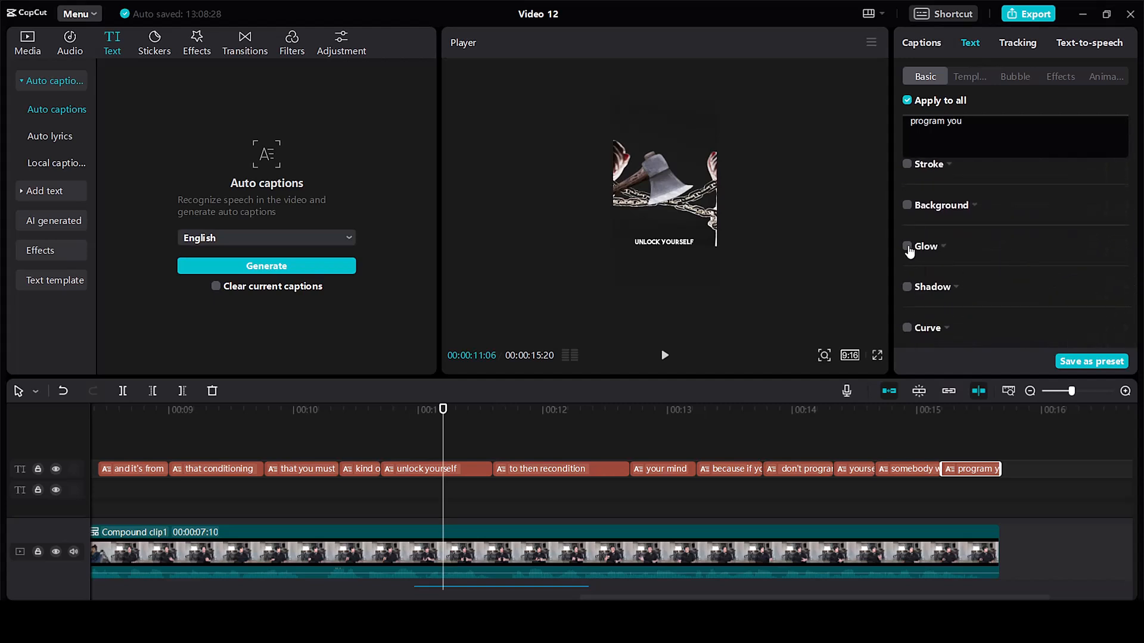
click(907, 247)
scroll(1015, 264, down, 3)
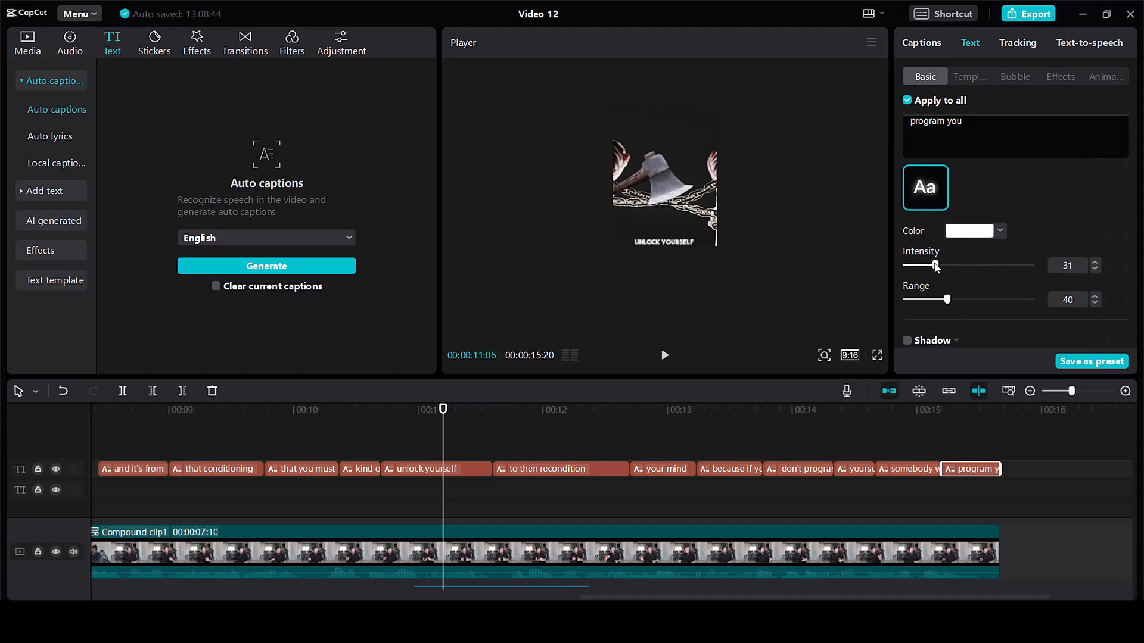
click(876, 356)
key(Escape)
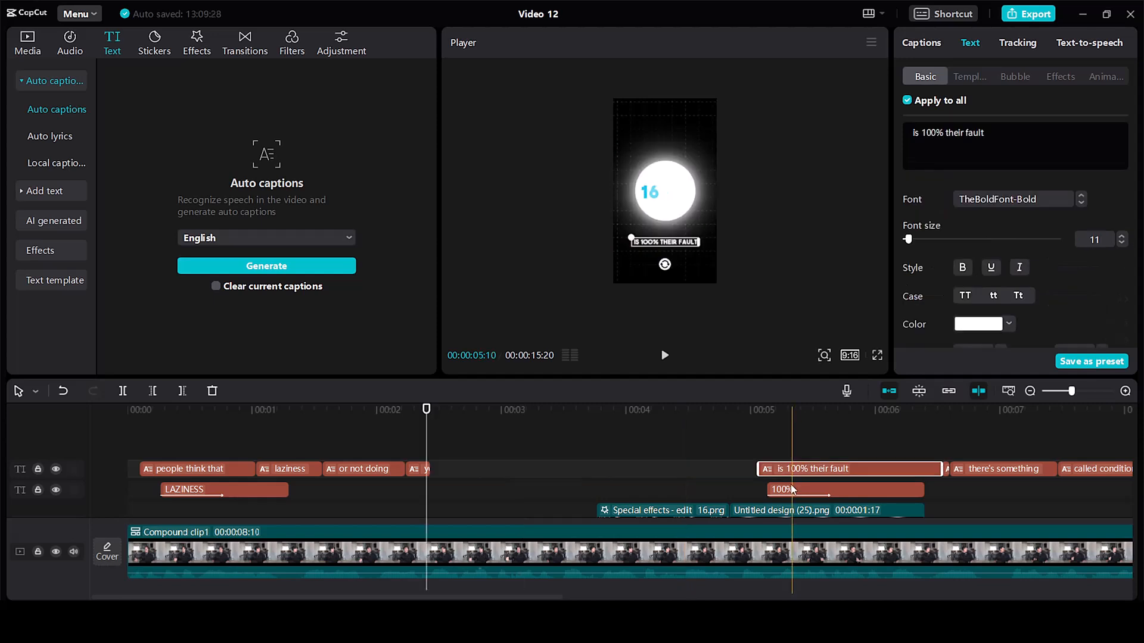
Step: Shorten the "is 100% their fault" caption to "their fault"
click(792, 489)
click(826, 470)
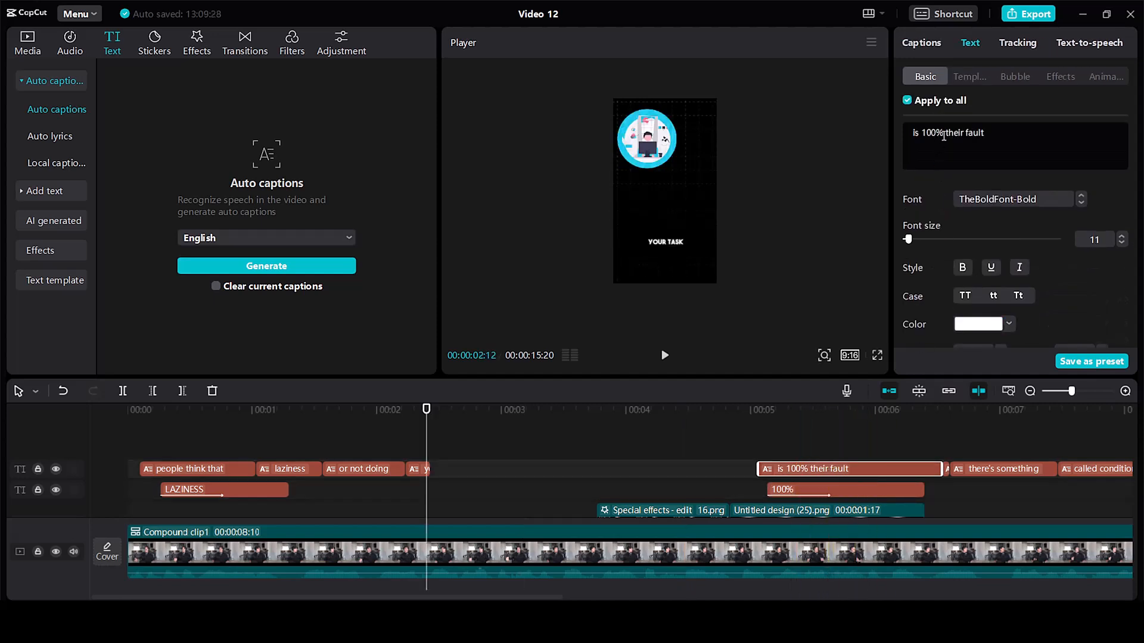
key(BackSpace)
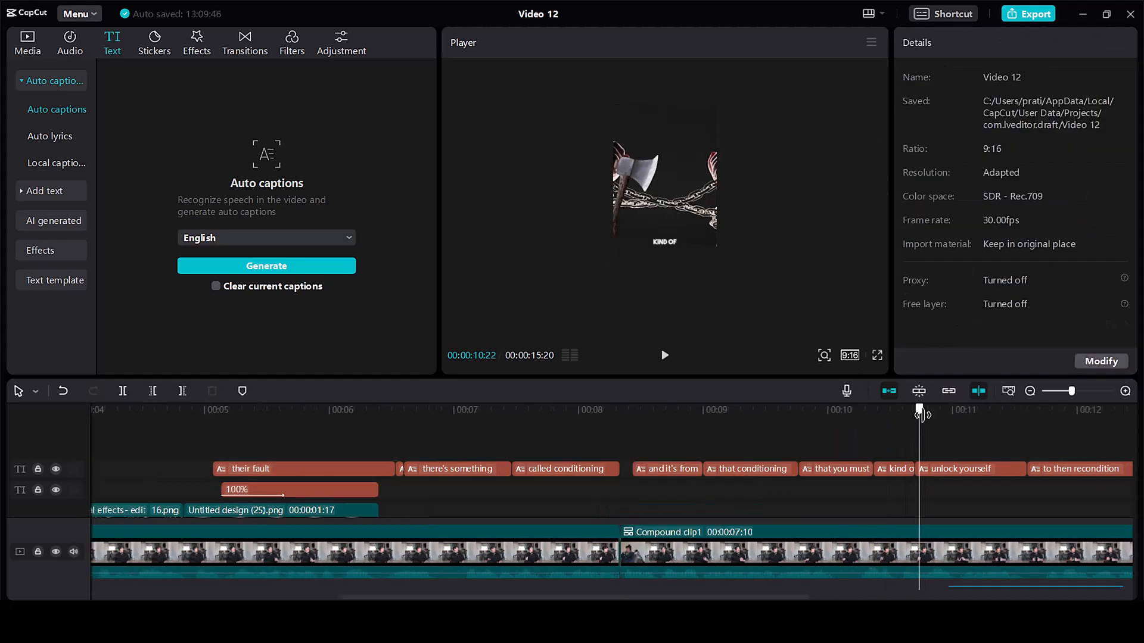
Step: Enlarge only the "their fault" caption, centre it just below the 100% circle, and give it the Flip up entrance animation
drag(920, 417, 712, 447)
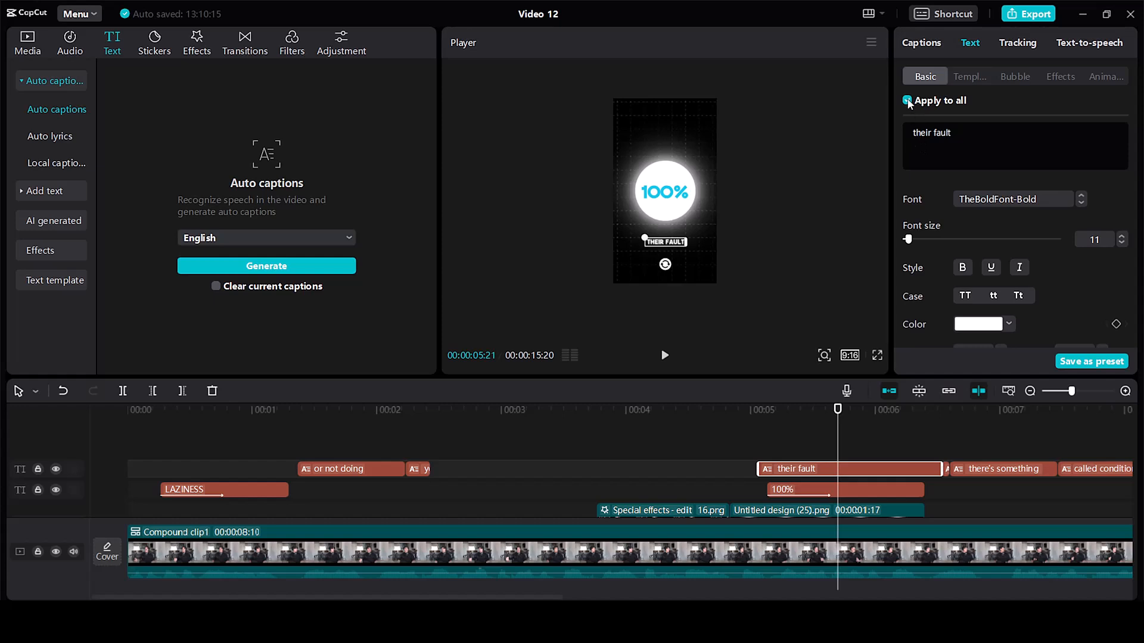
scroll(663, 251, up, 3)
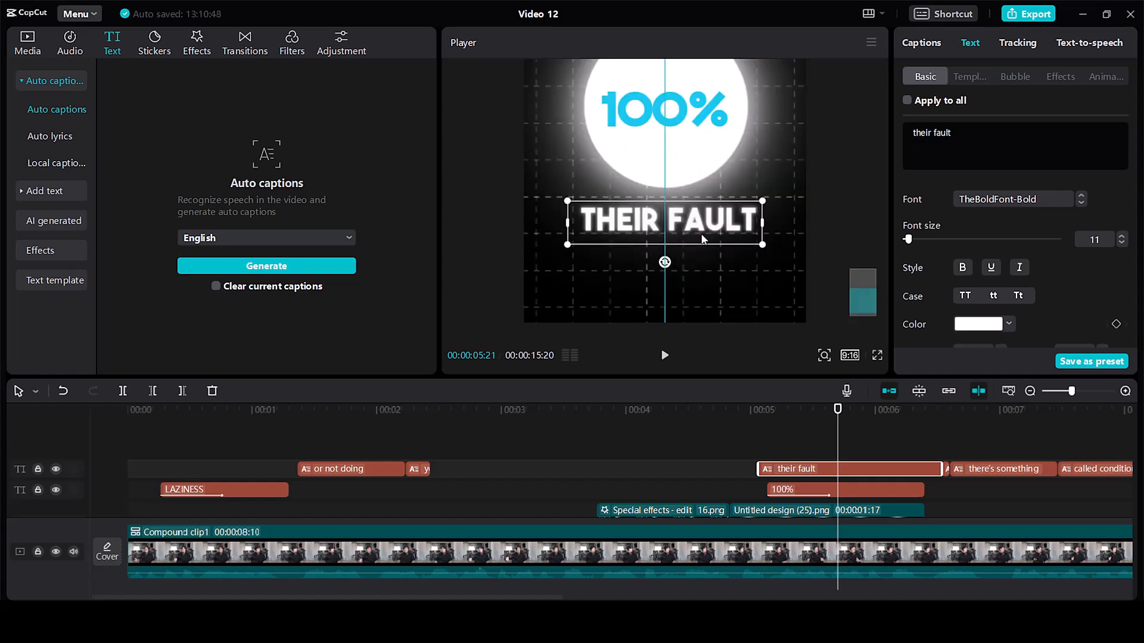
click(1099, 77)
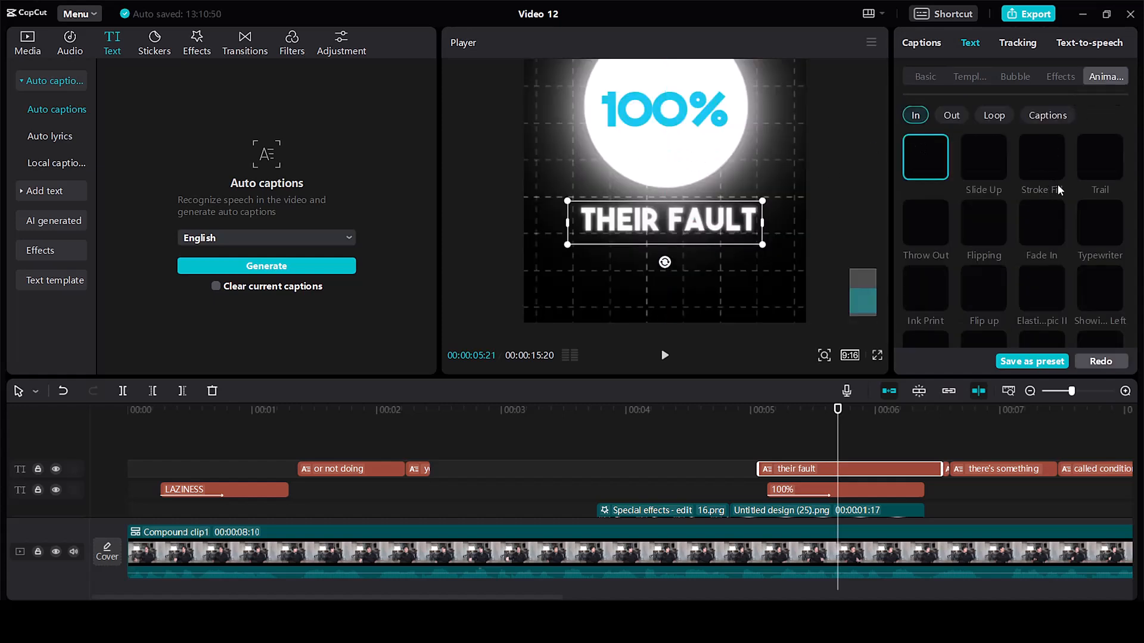
click(980, 288)
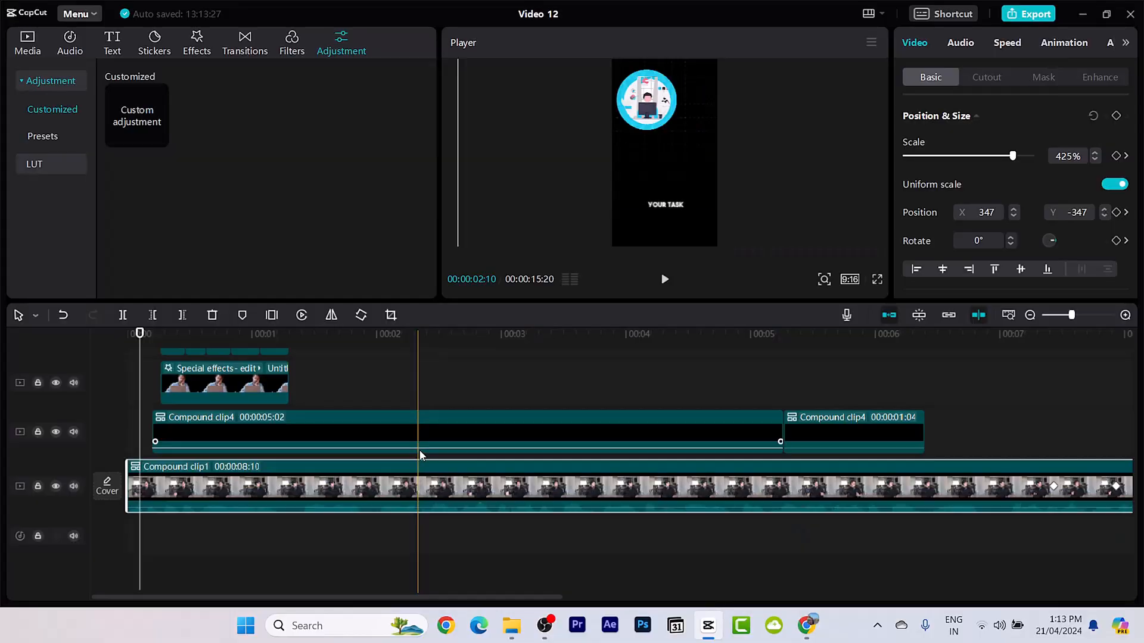
Step: Set the first Compound clip1's brightness to 12 and its blacks to about -10
click(1109, 46)
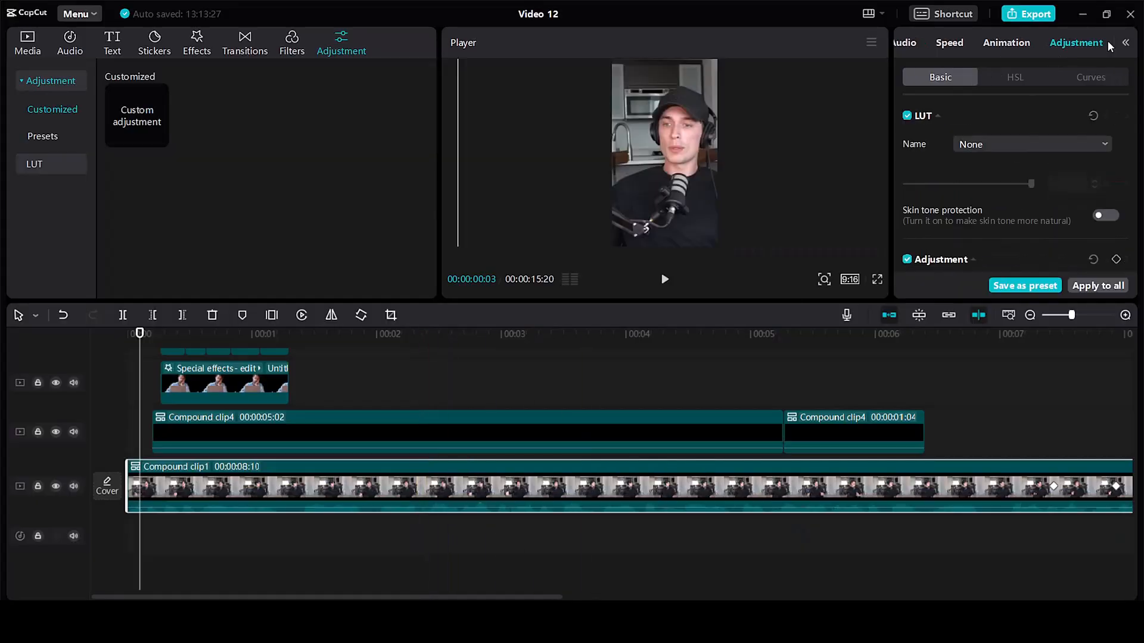
scroll(1011, 189, down, 5)
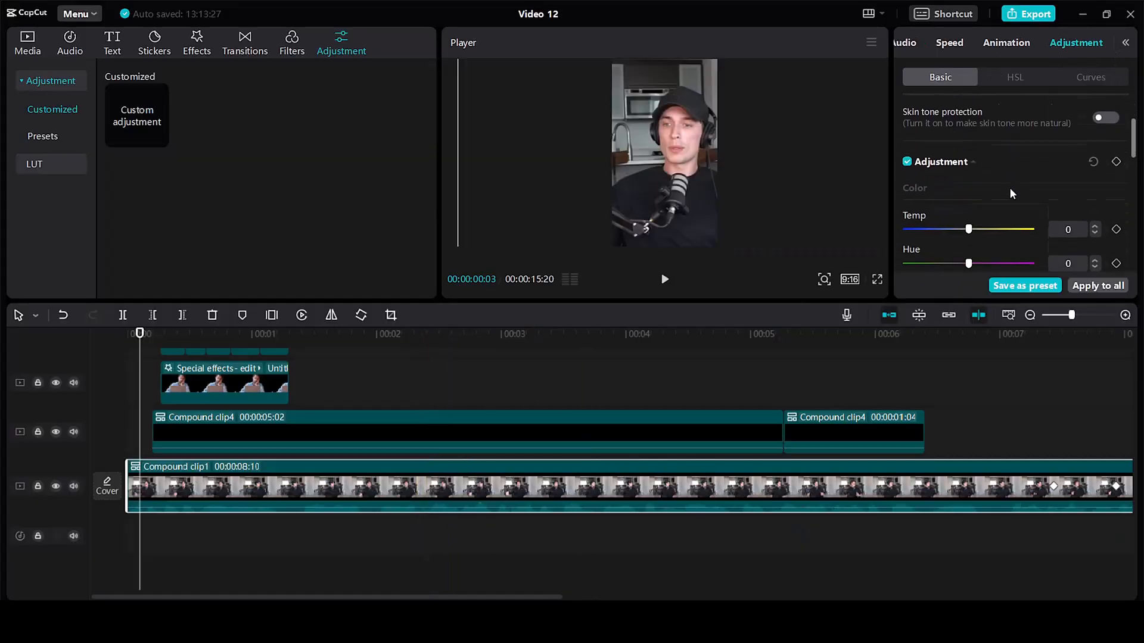
scroll(943, 210, down, 2)
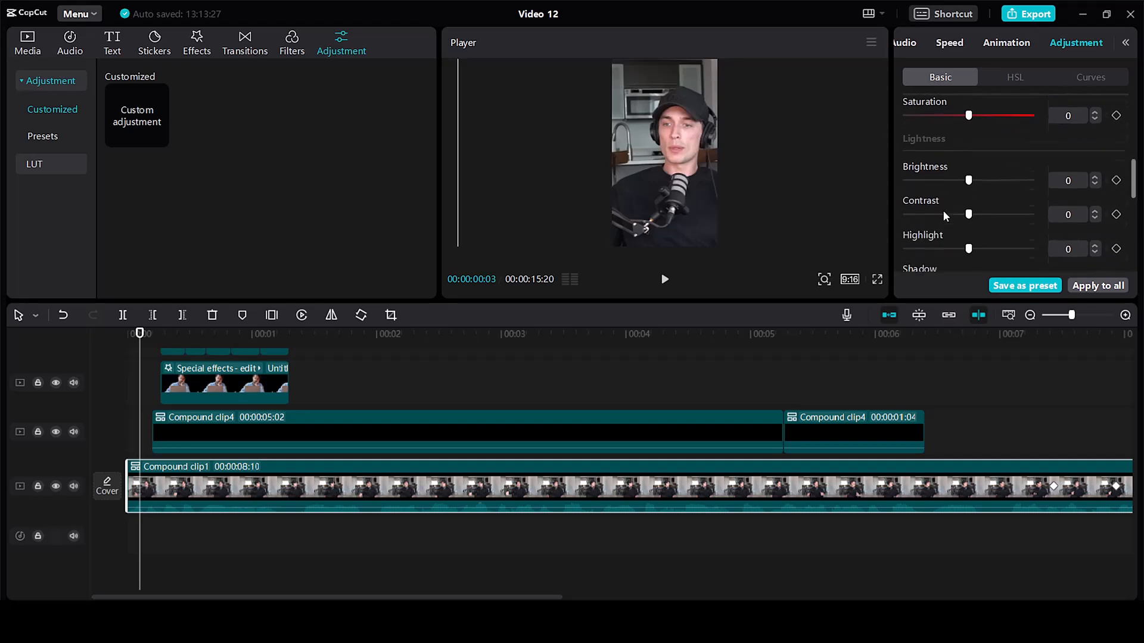
drag(970, 164, 980, 165)
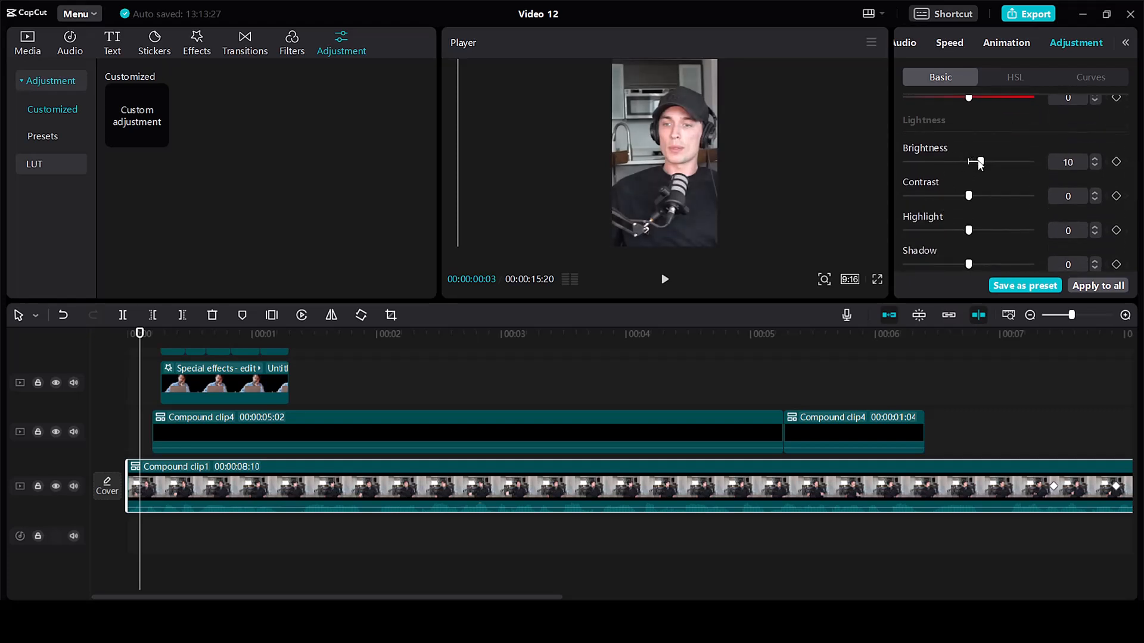
scroll(989, 187, down, 5)
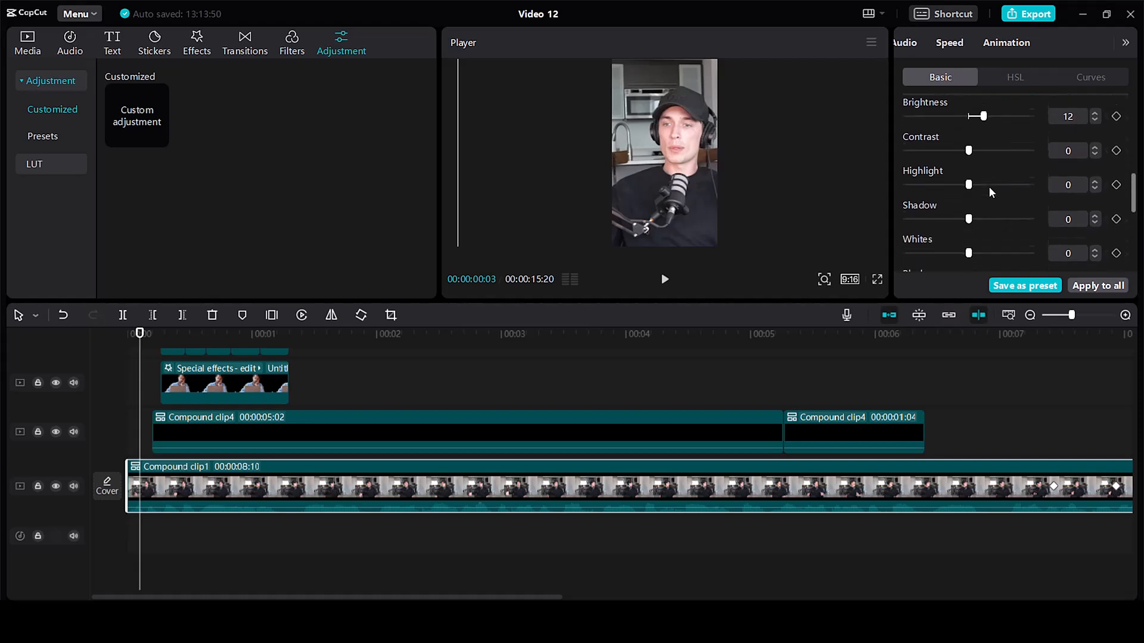
drag(968, 180, 960, 180)
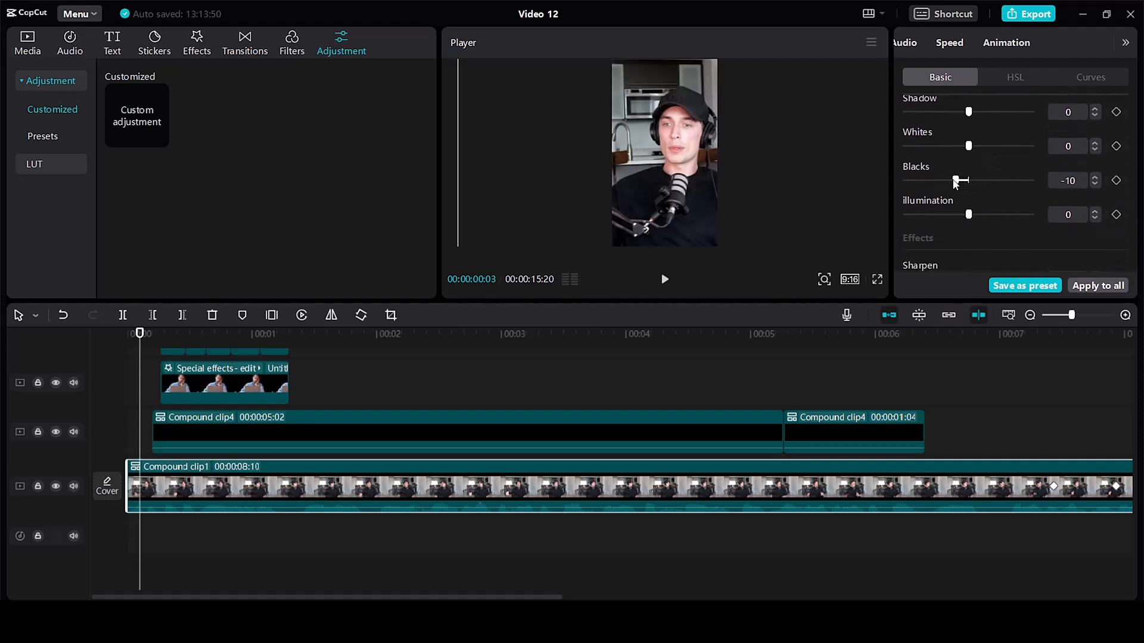
Step: Set the first Compound clip1's sharpen to 20 and its vignette to 30
scroll(1020, 179, down, 3)
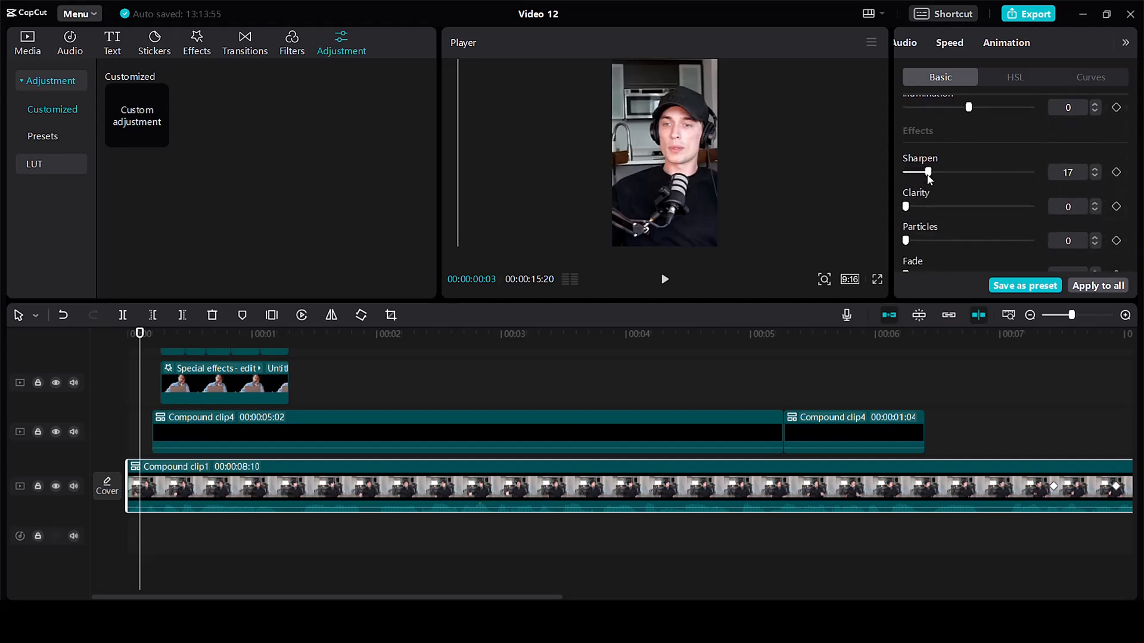
scroll(977, 185, down, 2)
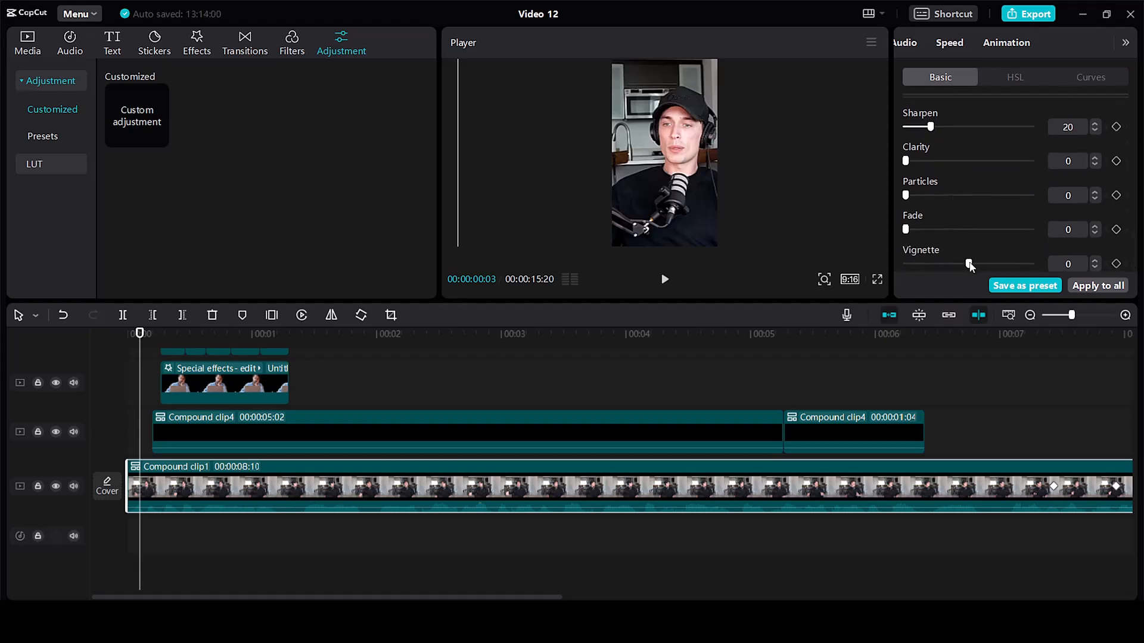
drag(970, 266, 995, 272)
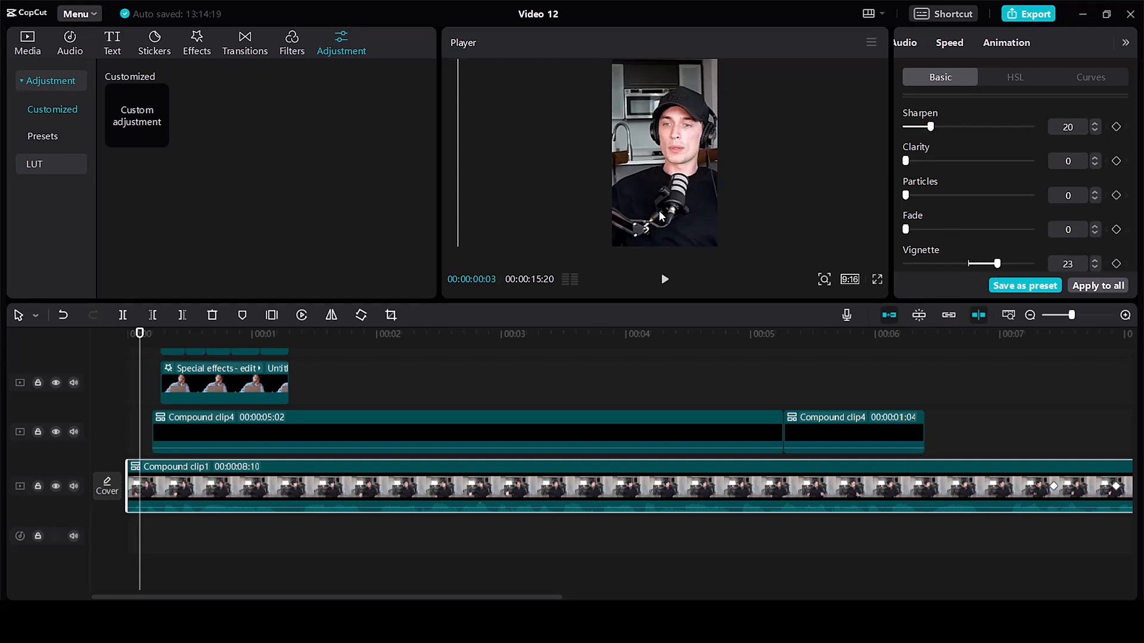
drag(998, 268, 1004, 274)
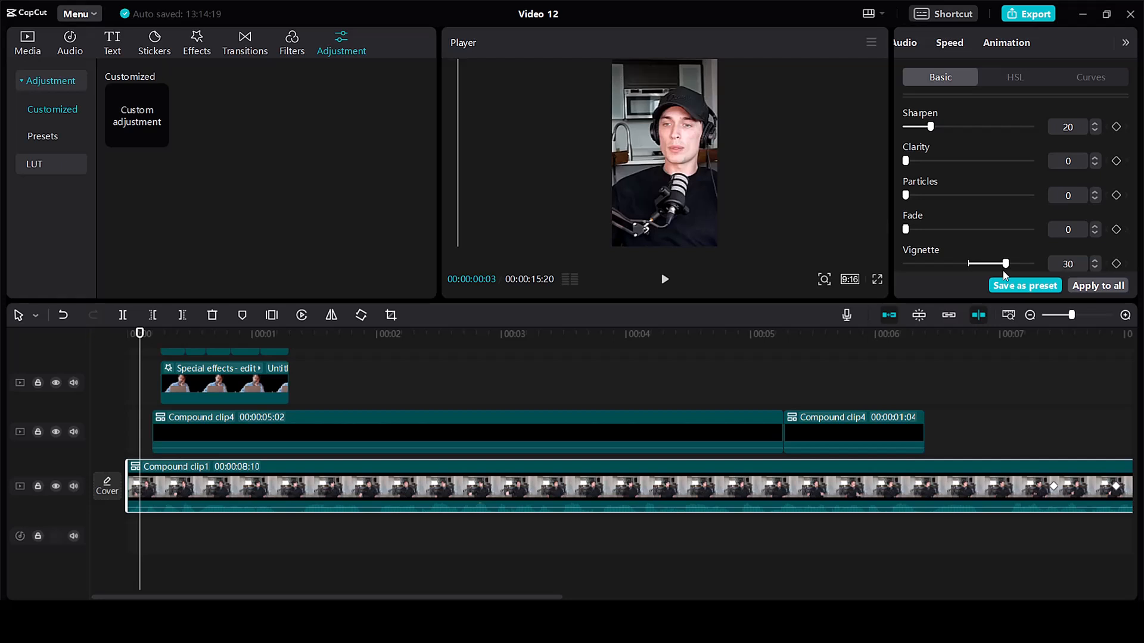
Step: Adjust the second Compound clip1 similarly, with sharpen 19, vignette 30 and slightly raised brightness
scroll(718, 441, right, 7)
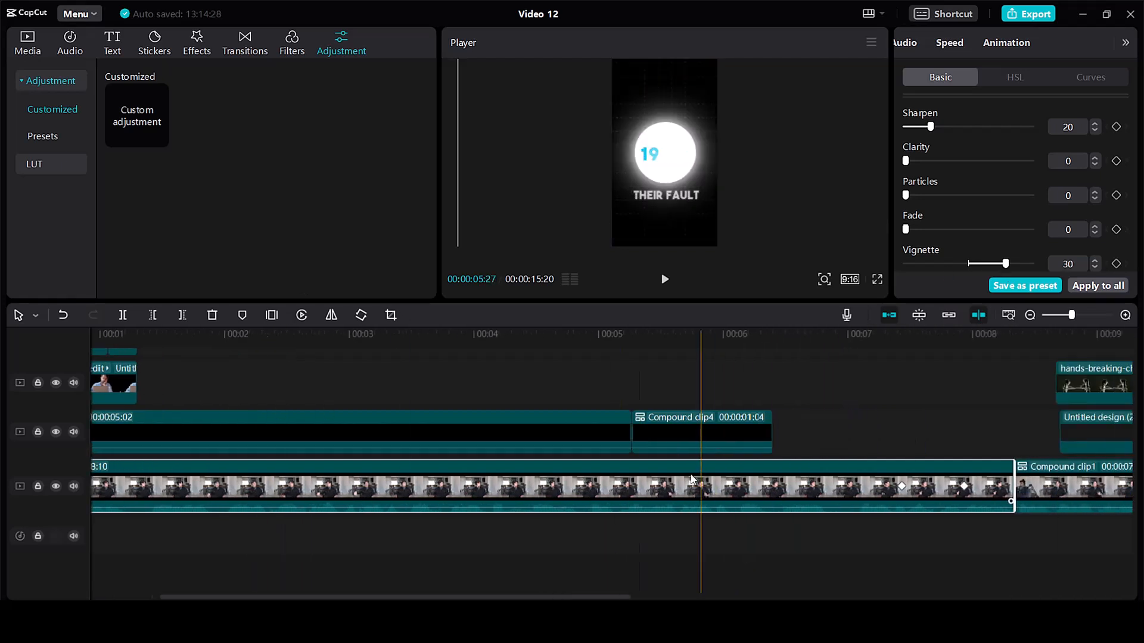
click(702, 492)
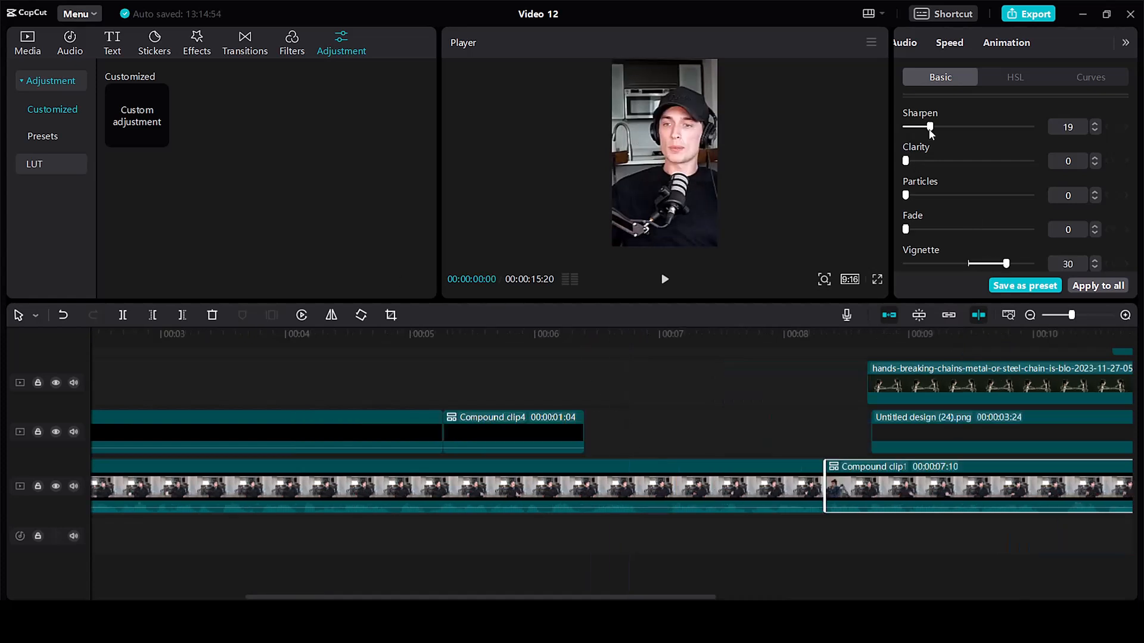
scroll(980, 169, up, 5)
drag(968, 120, 980, 121)
scroll(957, 241, down, 1)
click(405, 366)
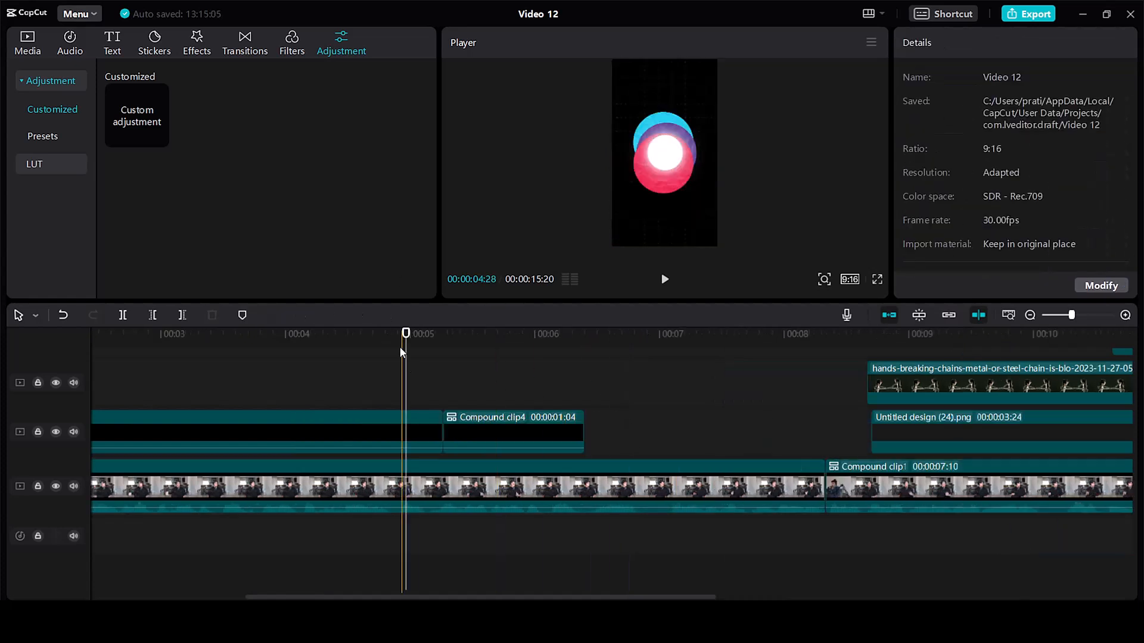
Step: Add Shutter.mp3 beneath the start of the LAZINESS scene and lower its volume to -7.3 dB
scroll(406, 366, left, 5)
drag(127, 334, 84, 383)
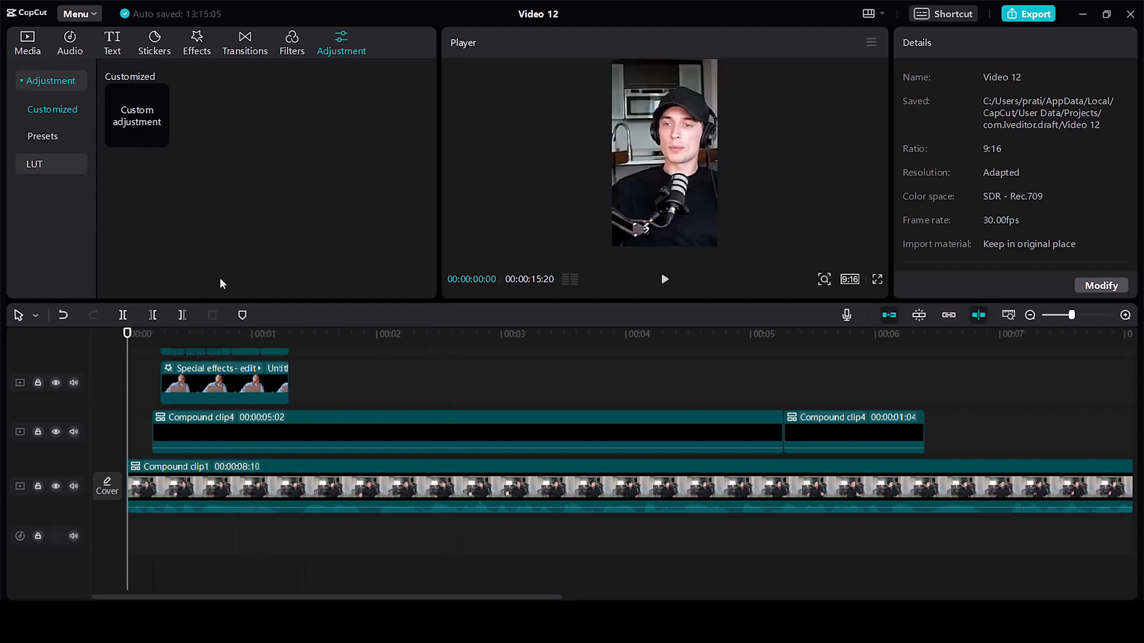
click(38, 51)
scroll(197, 206, down, 10)
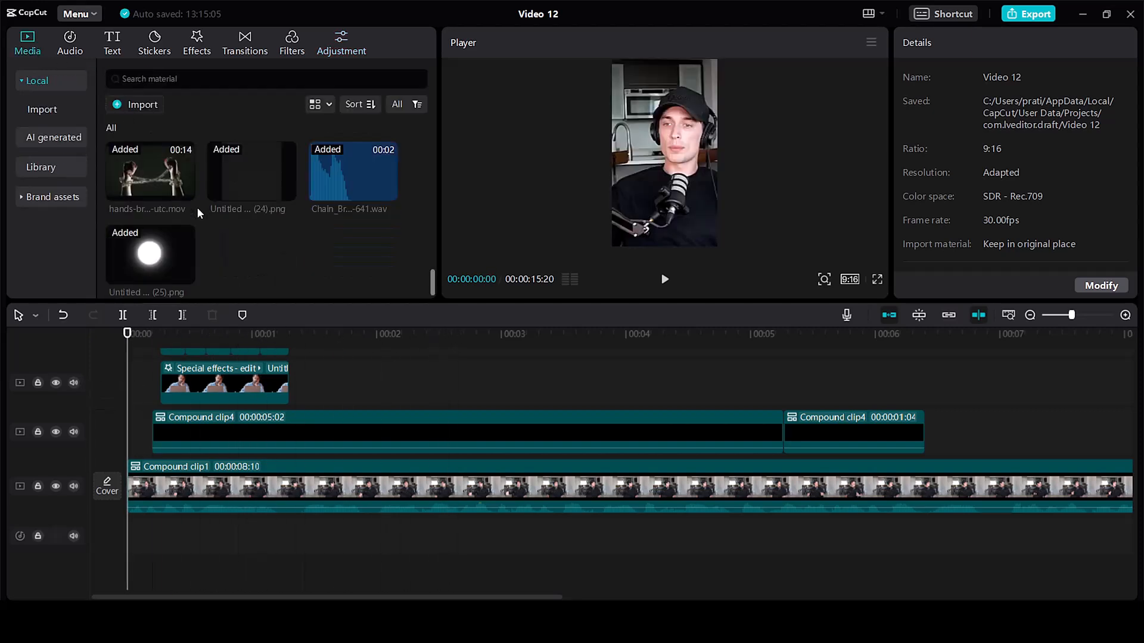
scroll(265, 228, down, 1)
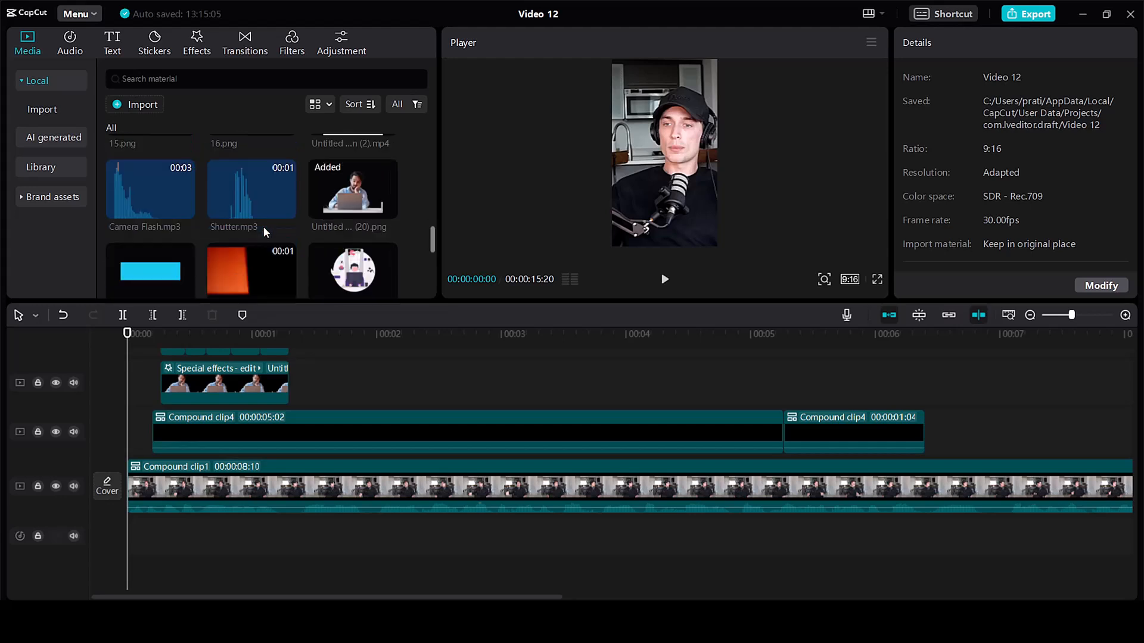
drag(280, 208, 181, 534)
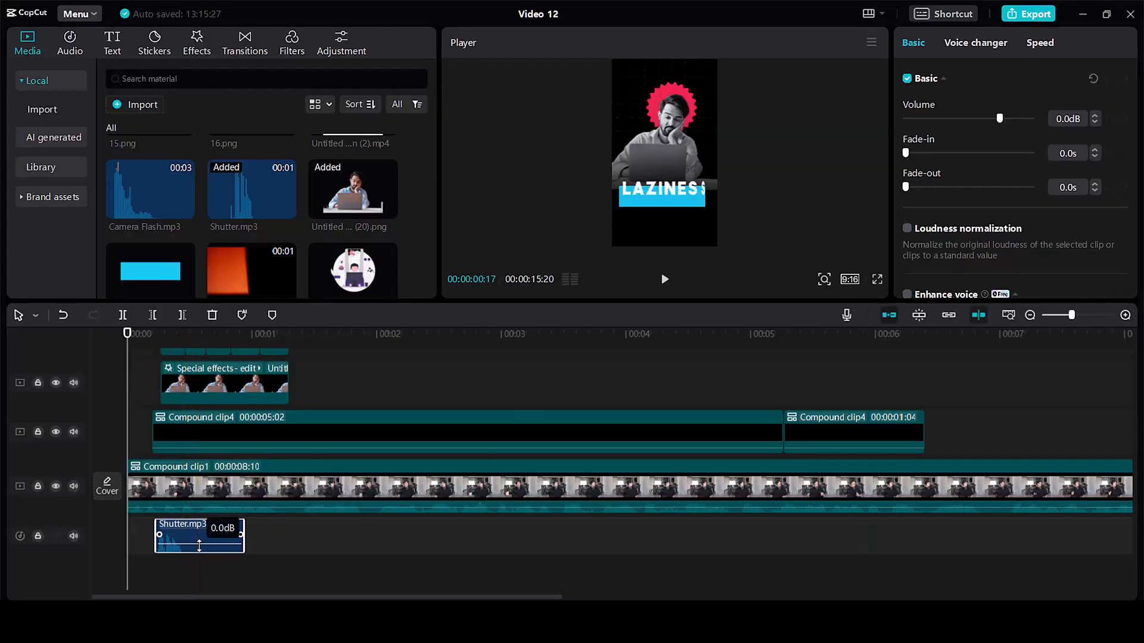
drag(199, 546, 200, 546)
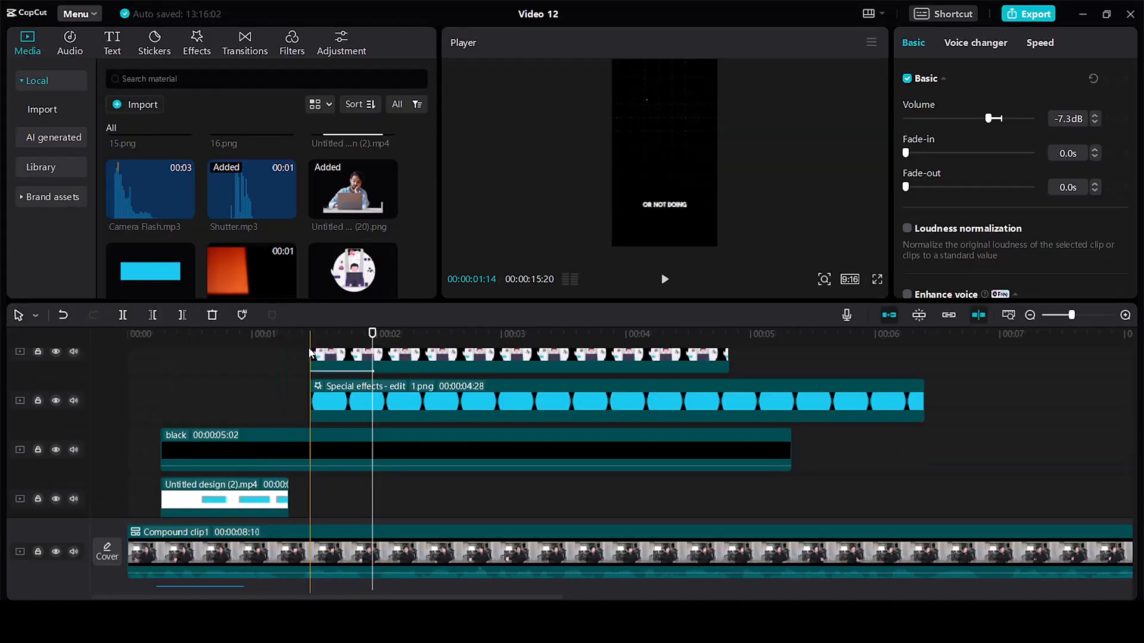
Step: Duplicate the Shutter.mp3 sound so the copy starts at about 00:00:01:14, where the round illustration appears
drag(370, 332, 311, 348)
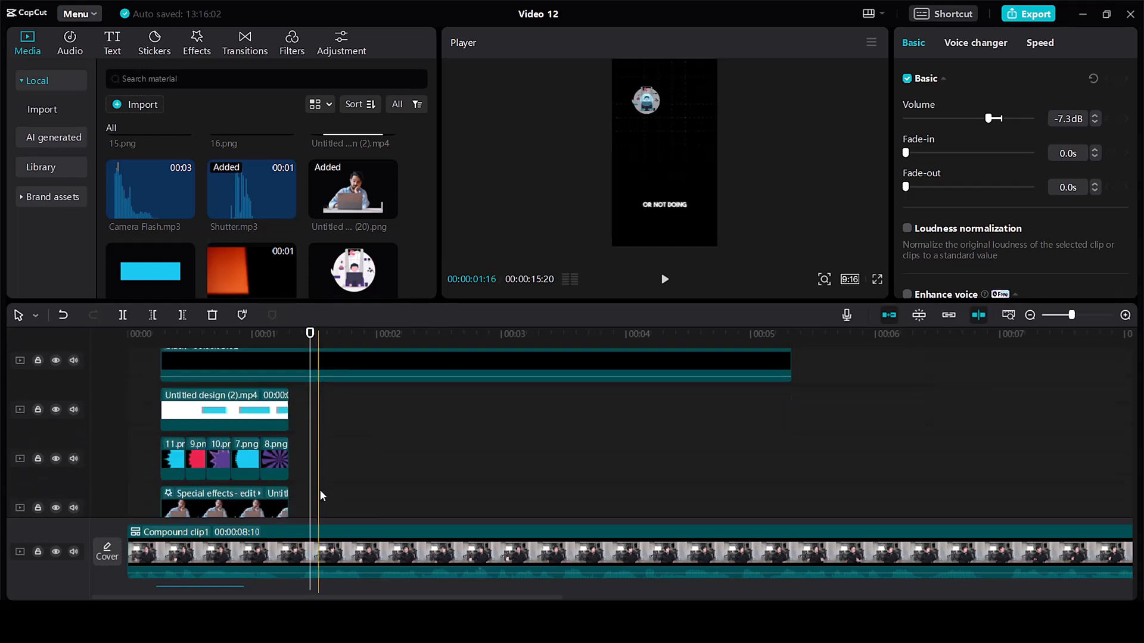
scroll(319, 493, down, 3)
drag(190, 538, 345, 540)
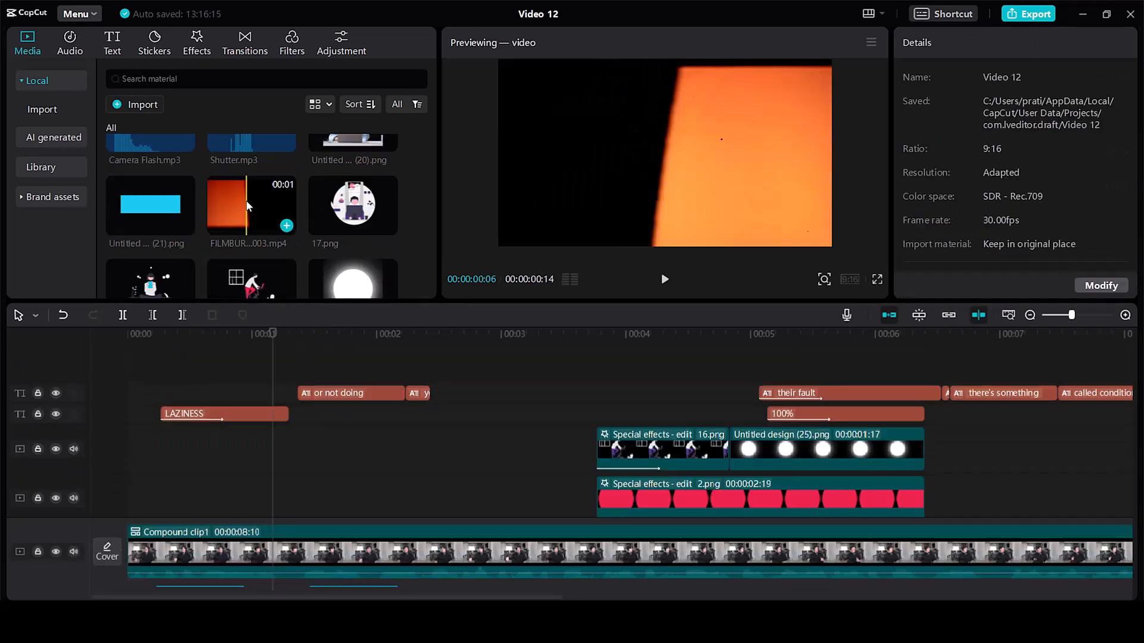
Step: Place the FILMBURN video at the end of the LAZINESS title and scale it to 318% to fill the frame
drag(249, 206, 288, 450)
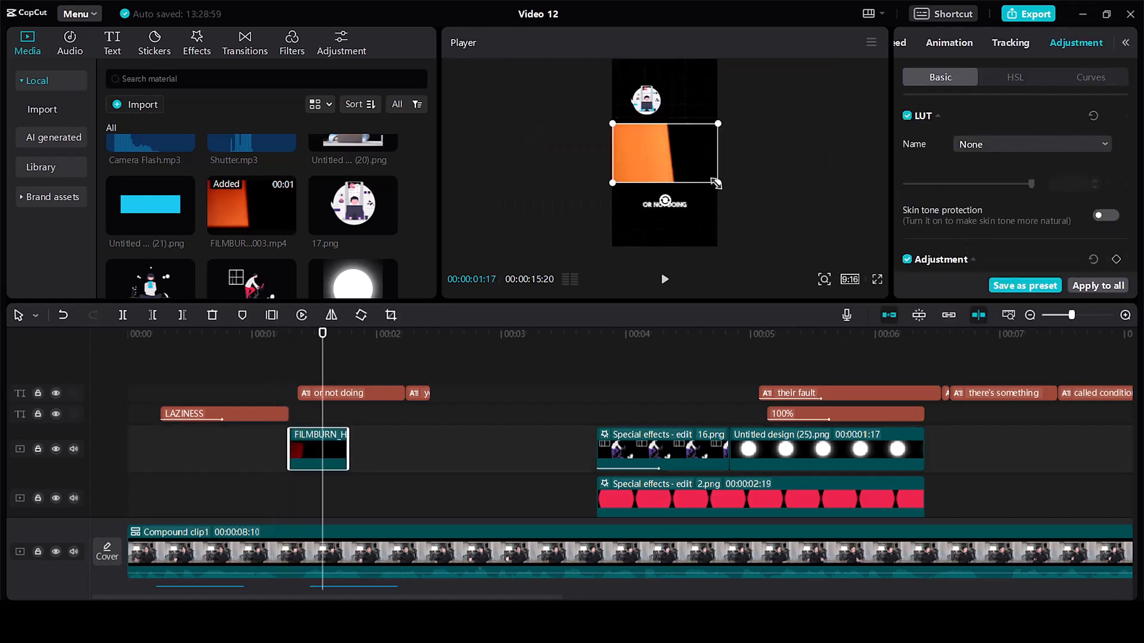
drag(717, 182, 850, 325)
drag(824, 243, 833, 245)
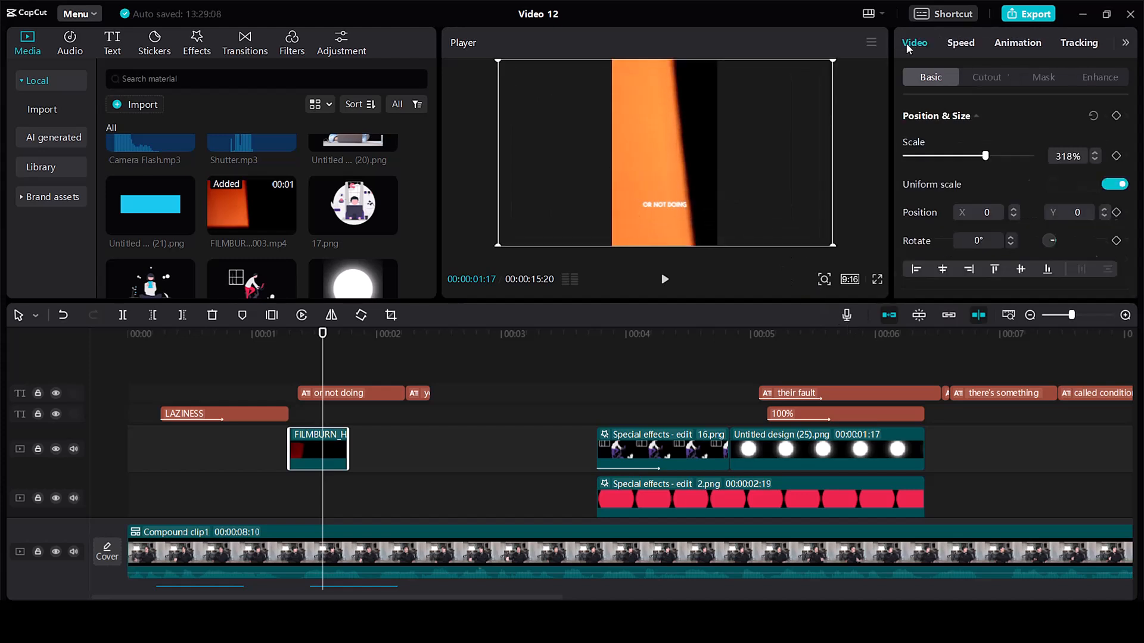
Step: Change the FILMBURN clip's blend mode so the scene beneath shows through its black areas
scroll(1005, 177, down, 3)
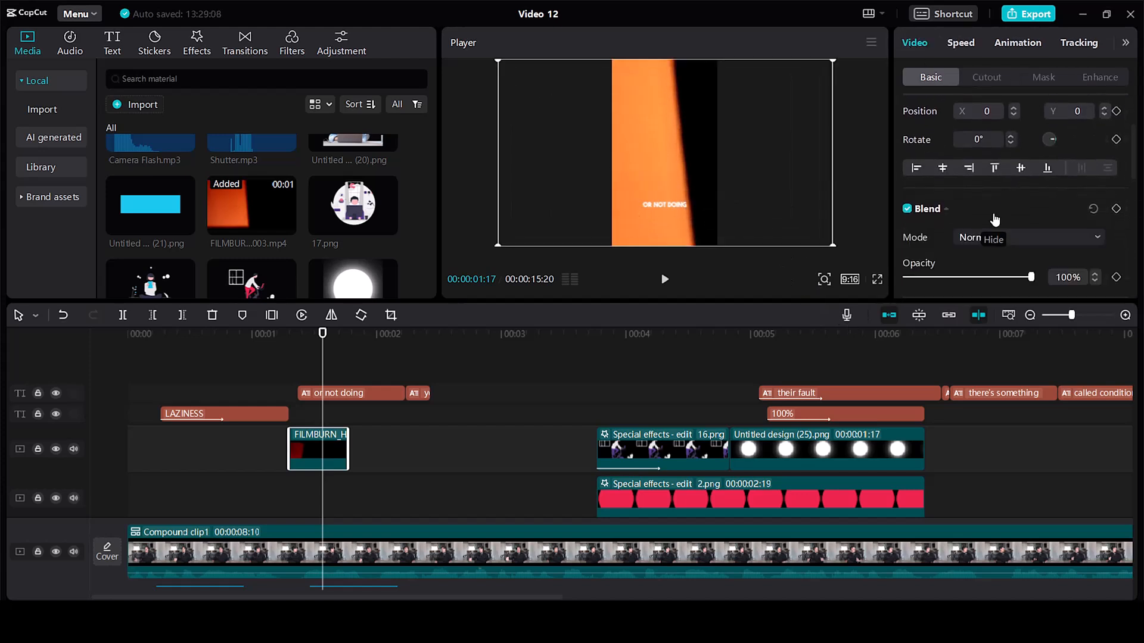
click(1020, 237)
click(1025, 307)
Step: Trim the FILMBURN clip to end at about 00:00:01:17, start it slightly before the LAZINESS title ends, and play back the transition
click(320, 342)
drag(348, 450, 297, 460)
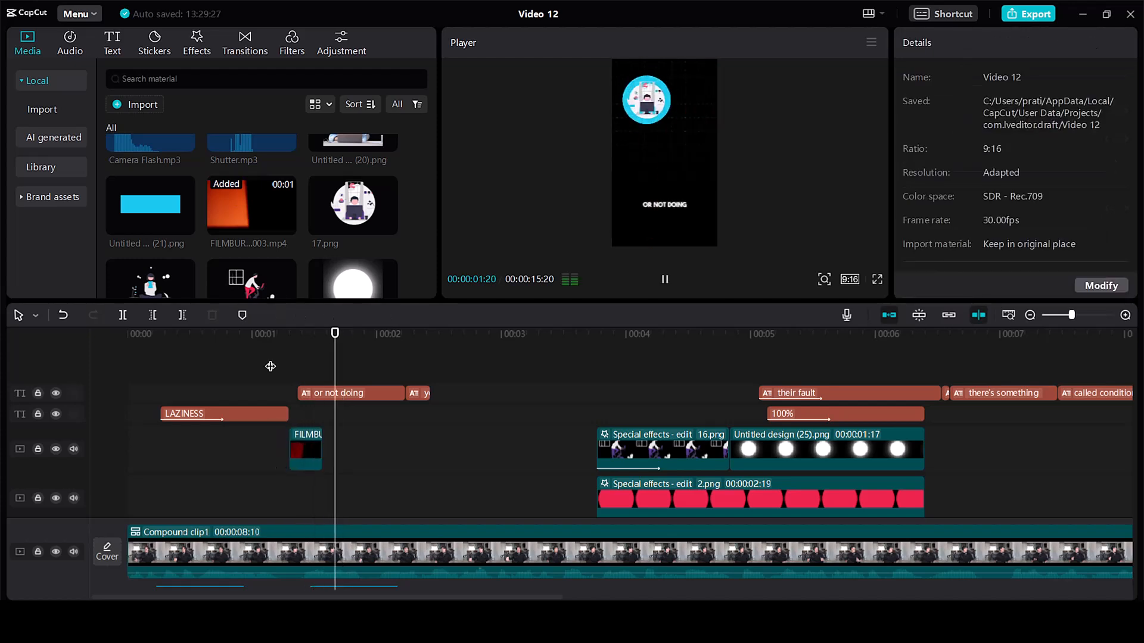
key(space)
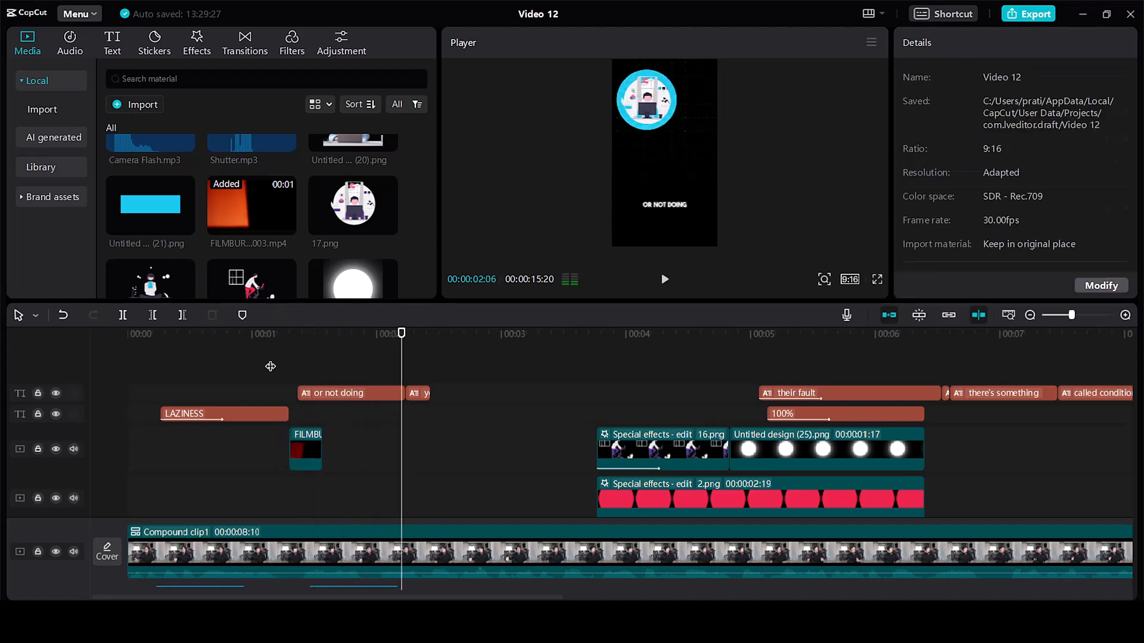
click(311, 477)
click(320, 459)
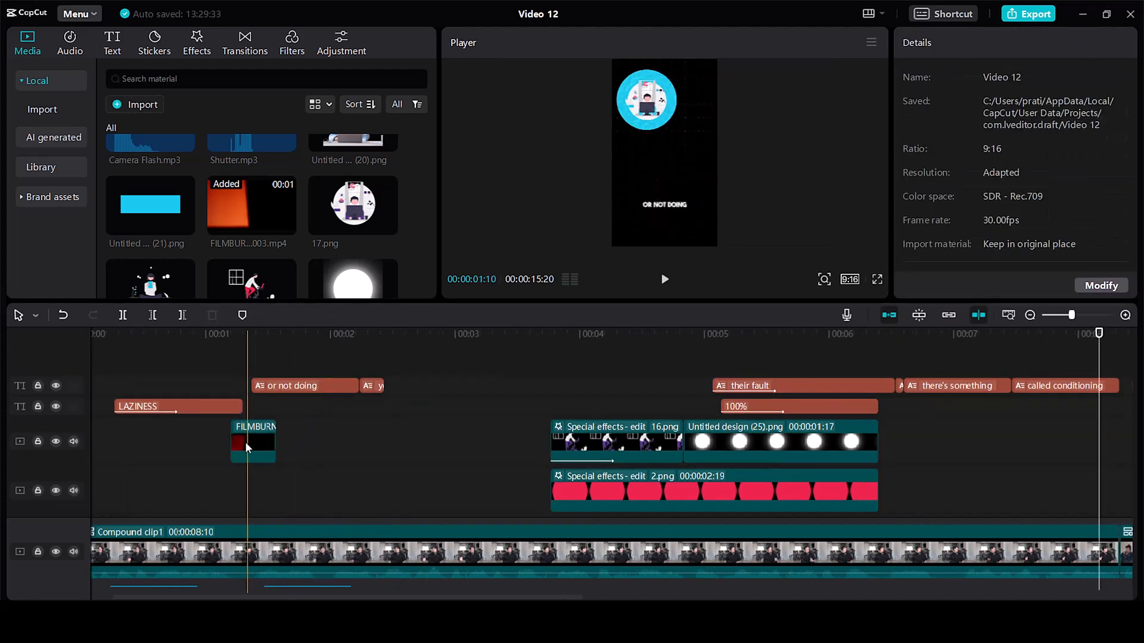
Step: Copy the FILMBURN clip to a later scene change and place a copy of Shutter.mp3 at the second Compound clip1's start, about 00:00:08:12
click(250, 444)
key(ctrl+c)
key(ctrl+v)
drag(567, 453, 743, 460)
click(602, 527)
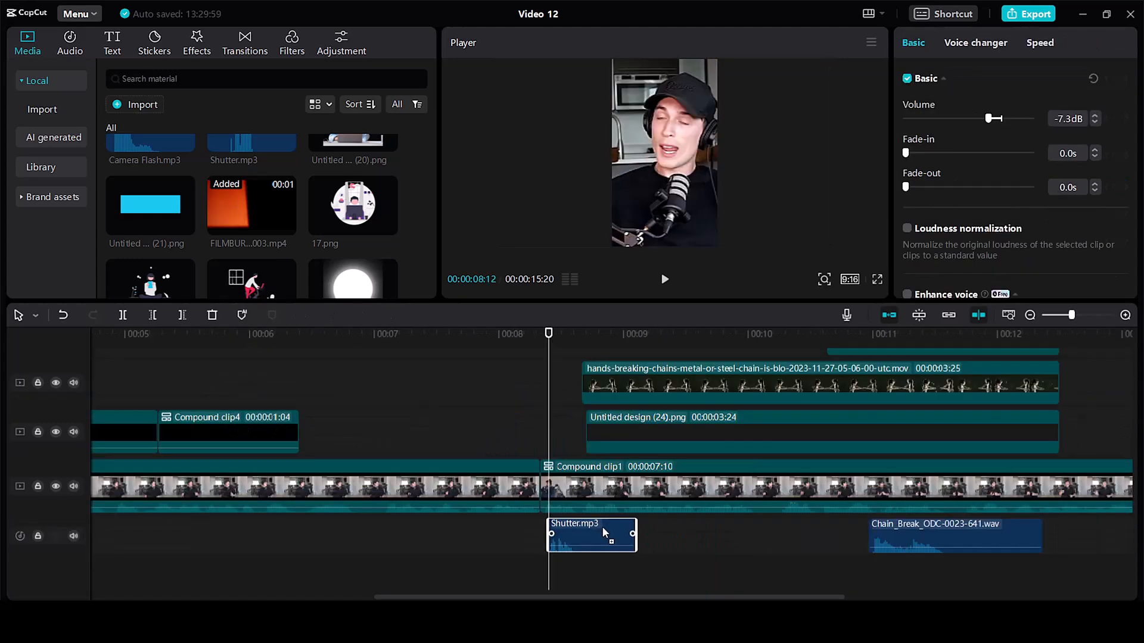